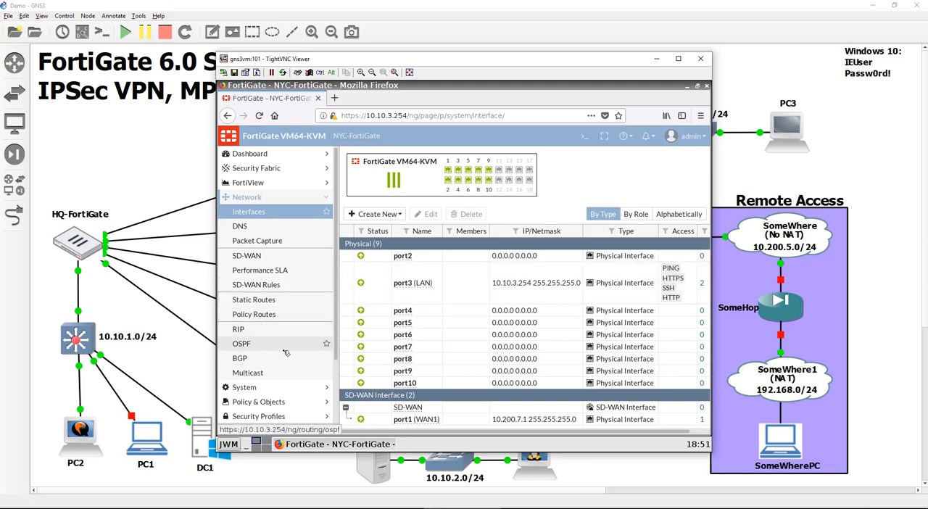
- Open the IPsec tunnels list on the NYC-FortiGate and start creating a new VPN tunnel
scroll(286, 358, down, 2)
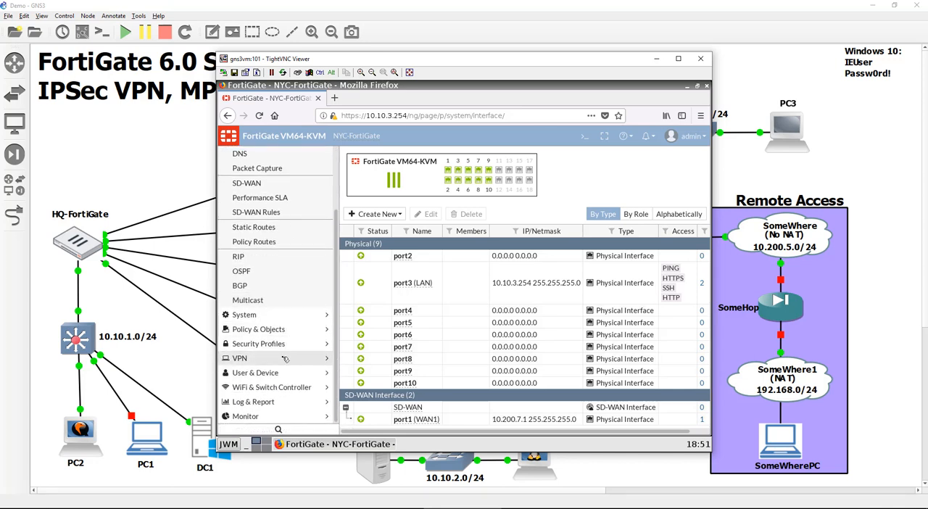
click(285, 358)
click(270, 270)
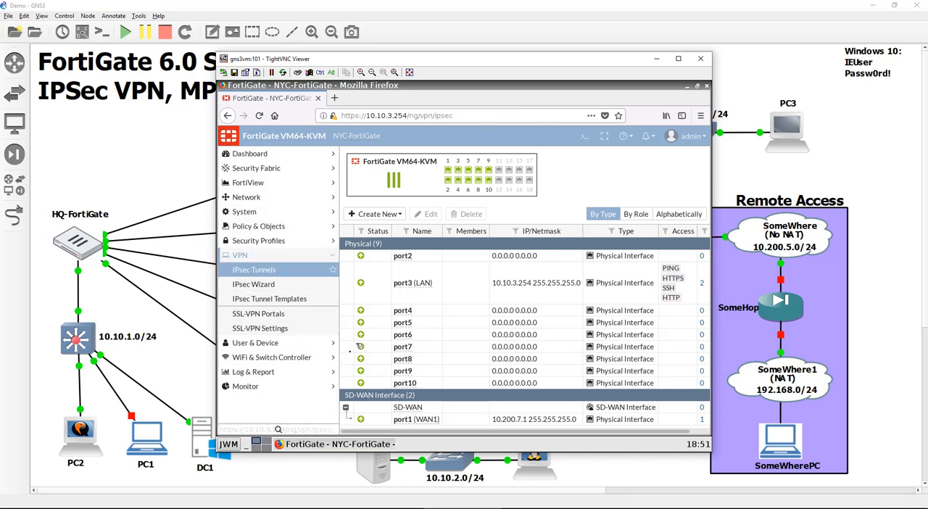
click(372, 159)
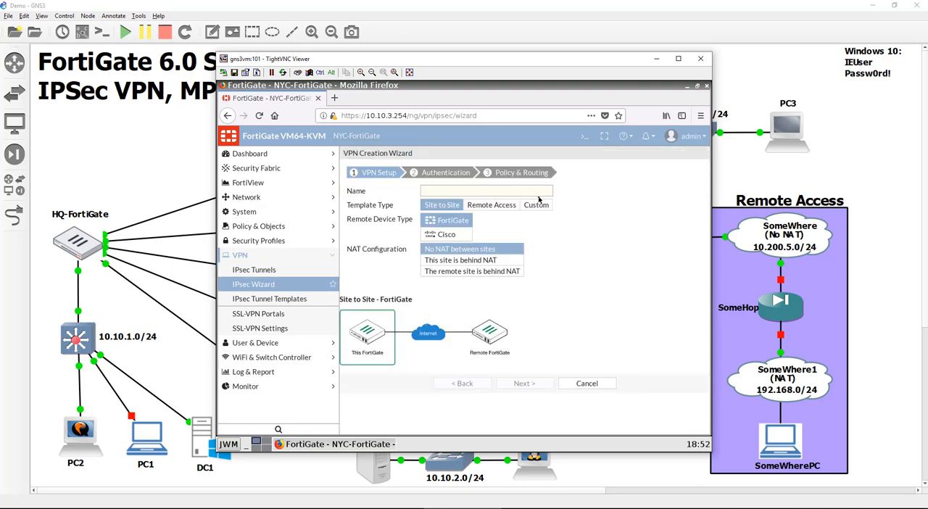
click(536, 205)
click(476, 191)
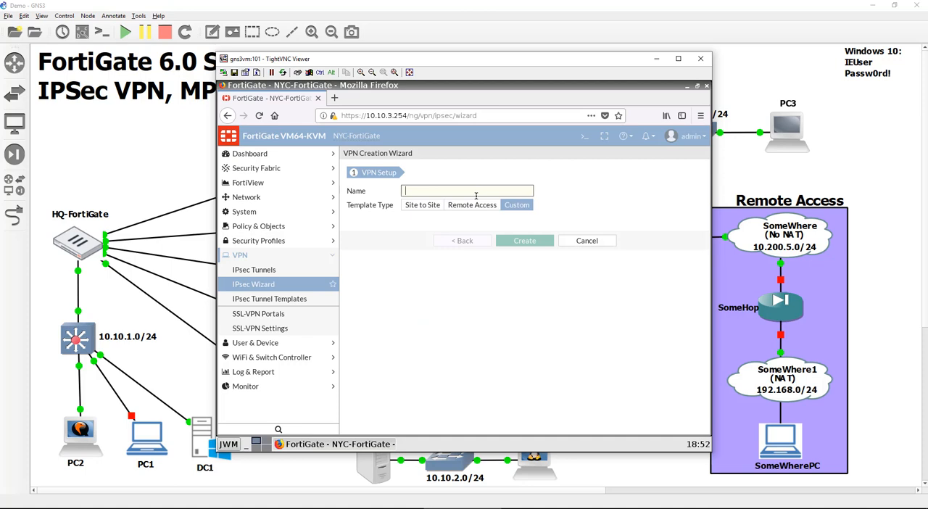
text(ToHQ)
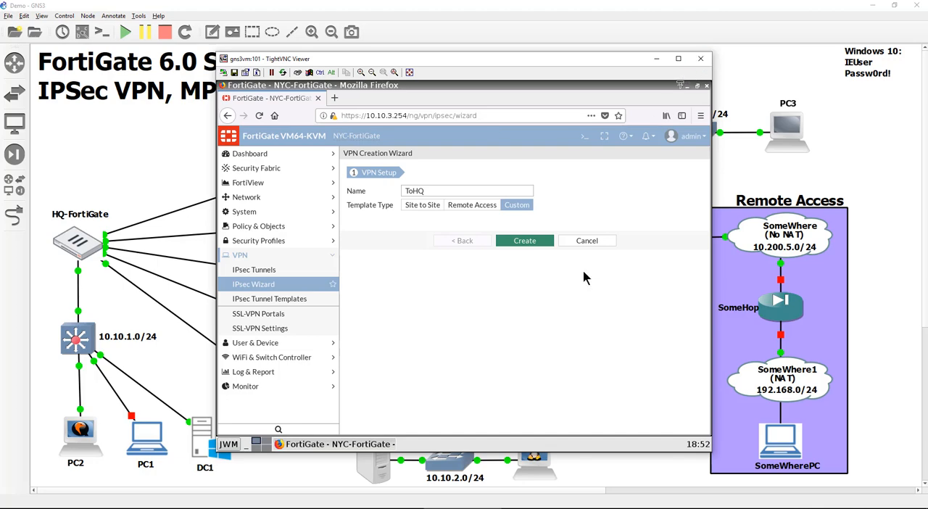
click(701, 61)
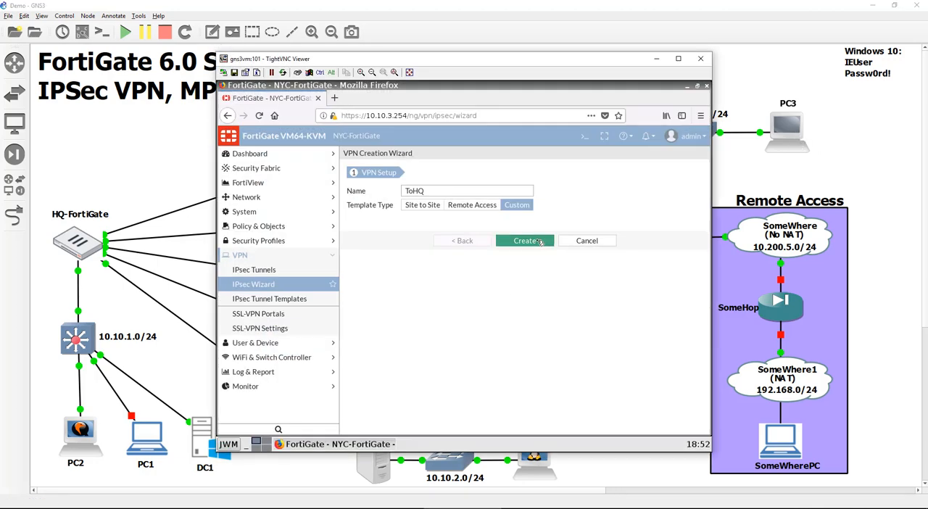
click(468, 193)
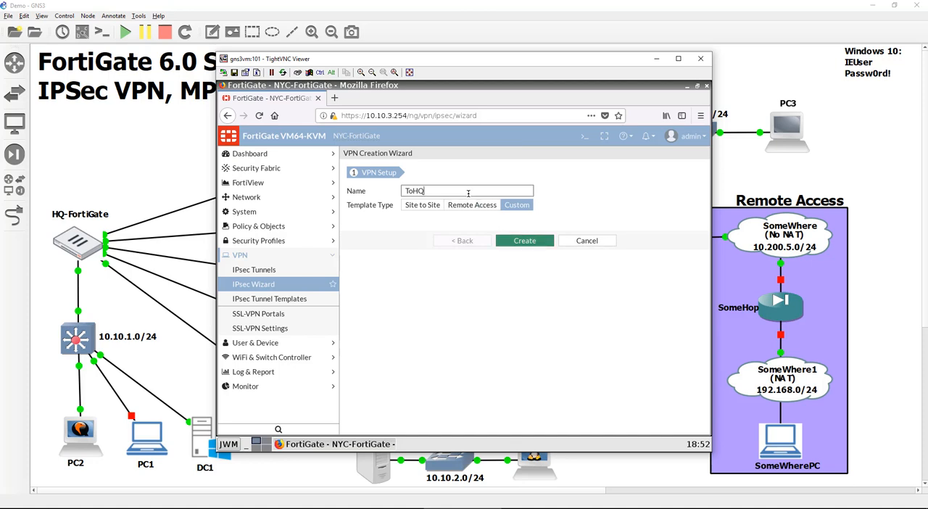
click(537, 243)
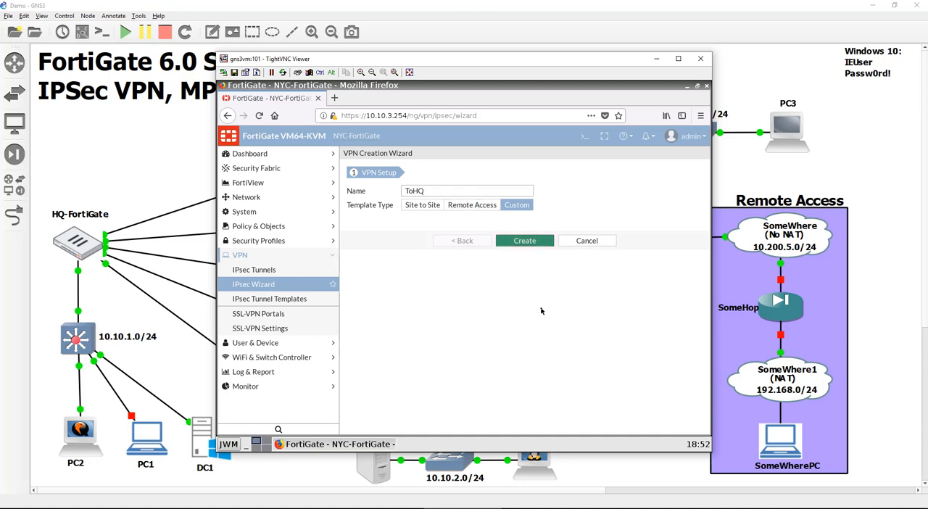
click(586, 241)
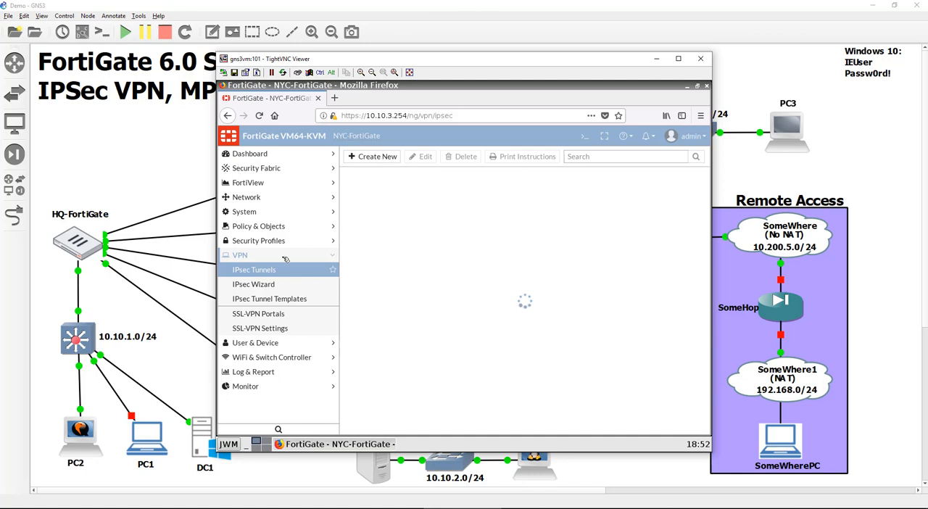
- Start a new IPsec tunnel in the VPN creation wizard with the Custom template and the name ToHQ
click(281, 286)
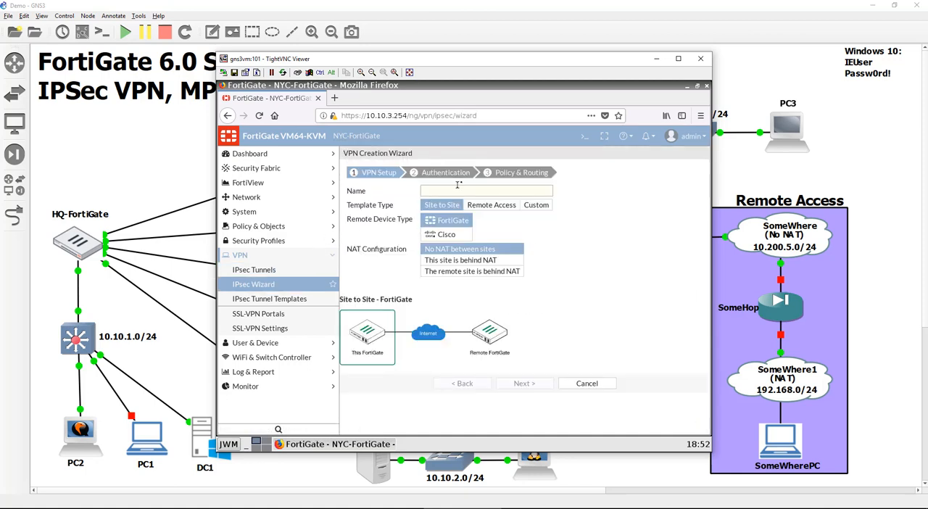
click(474, 190)
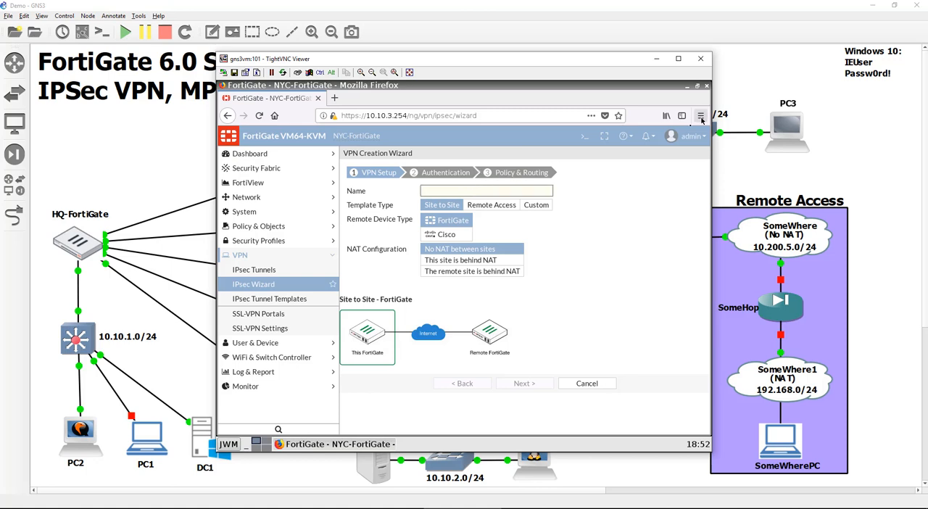
click(530, 206)
click(484, 188)
text(ToN)
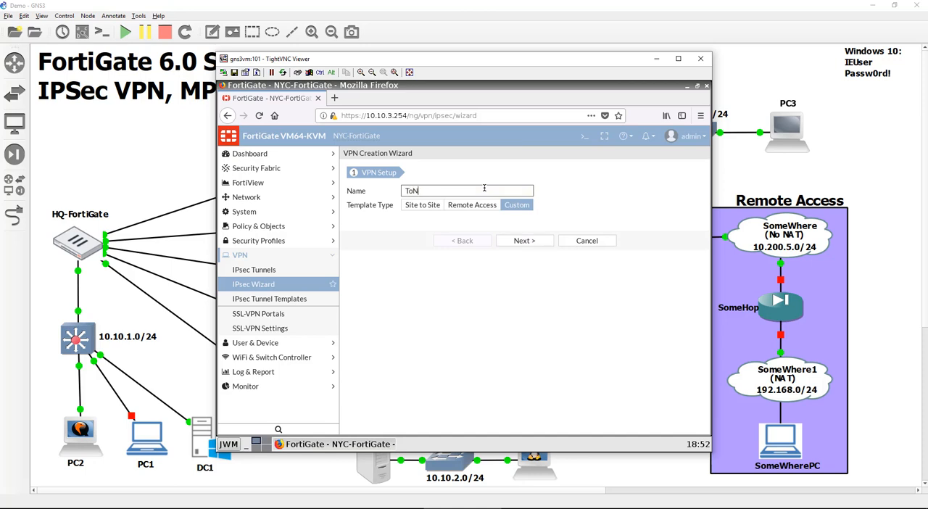
key(BackSpace)
key(BackSpace)
text(HQ)
click(529, 241)
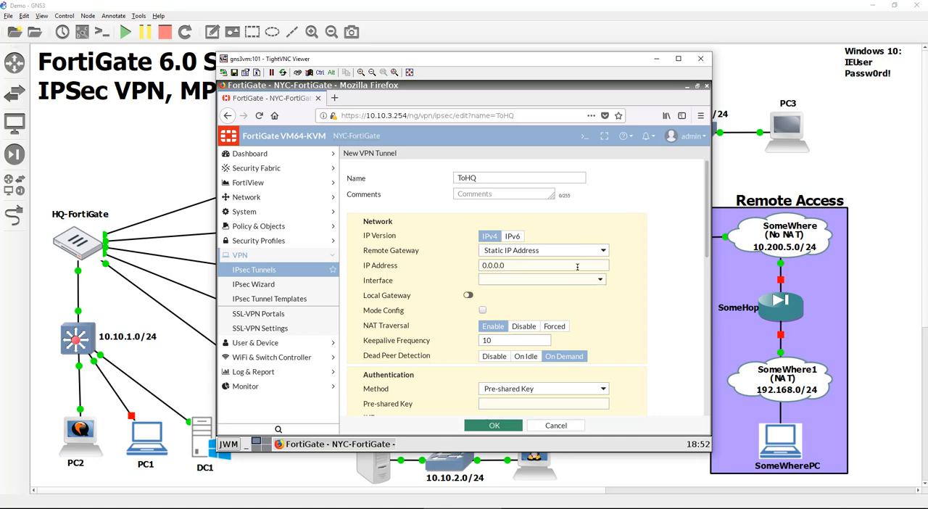
- Set the tunnel's remote gateway IP address to 10.200.1.1 and interface to WAN1 (port1), with NAT traversal disabled
click(576, 267)
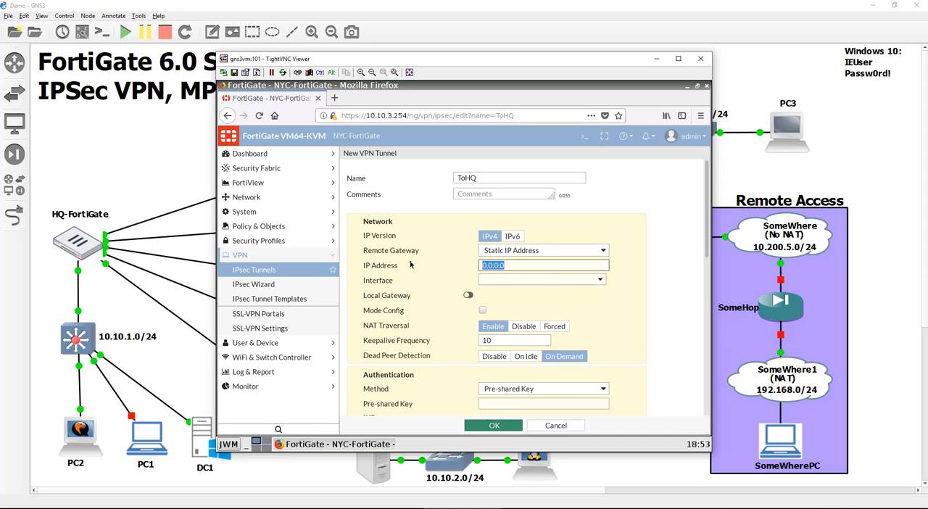
text(1)
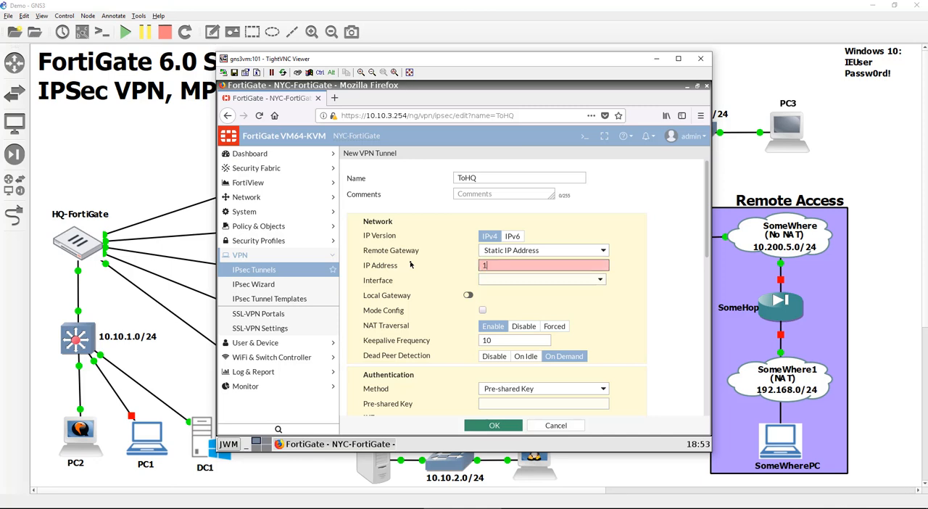
text(0.200.1.1)
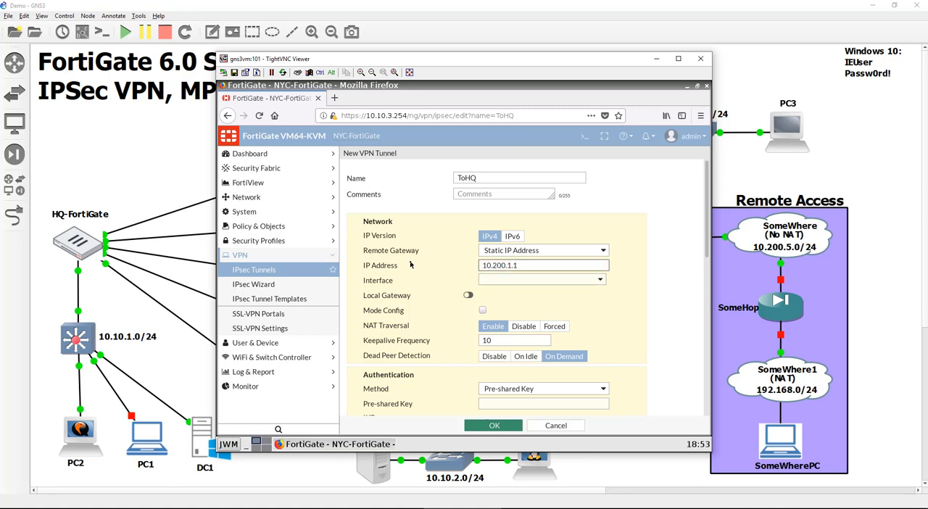
click(528, 279)
click(521, 308)
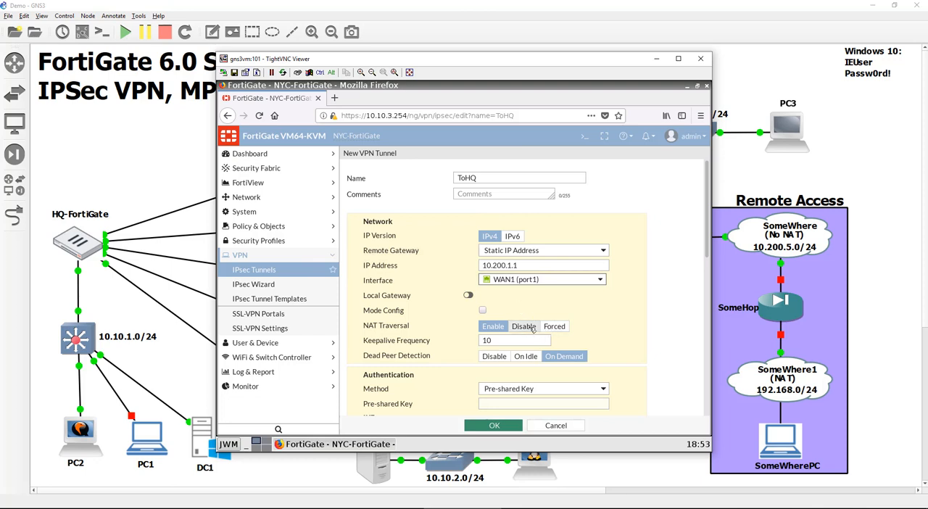
click(532, 328)
- Enter the tunnel's pre-shared key and save the tunnel, declining the browser's offer to store the login
click(560, 390)
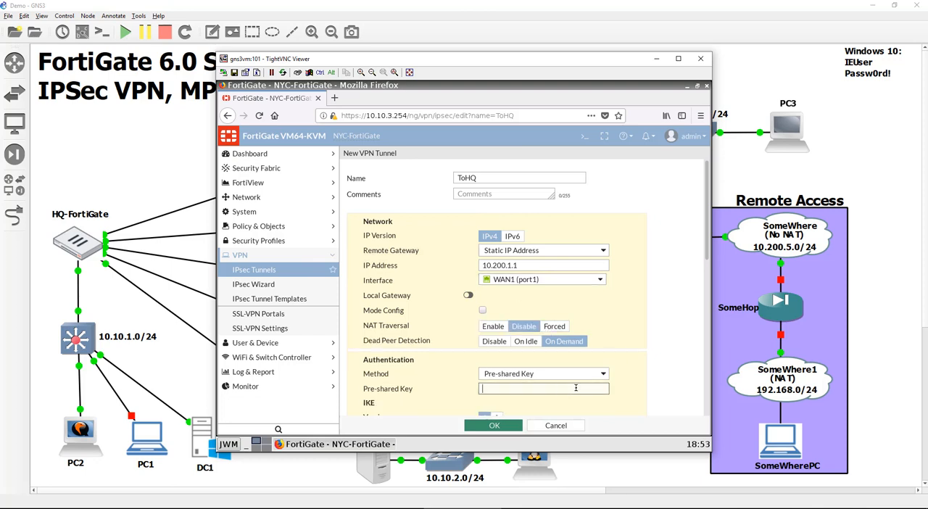
text(●●●●●●●)
scroll(631, 370, down, 5)
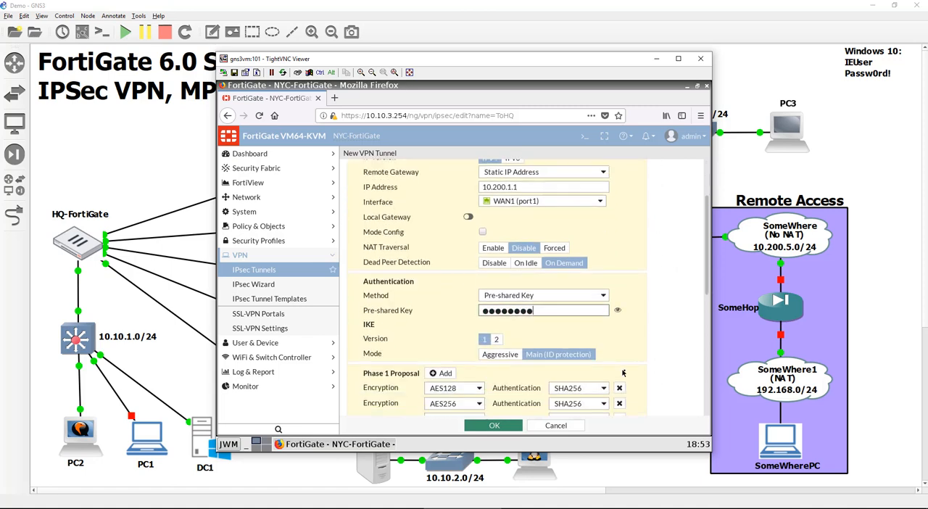
scroll(636, 374, down, 3)
scroll(635, 377, down, 1)
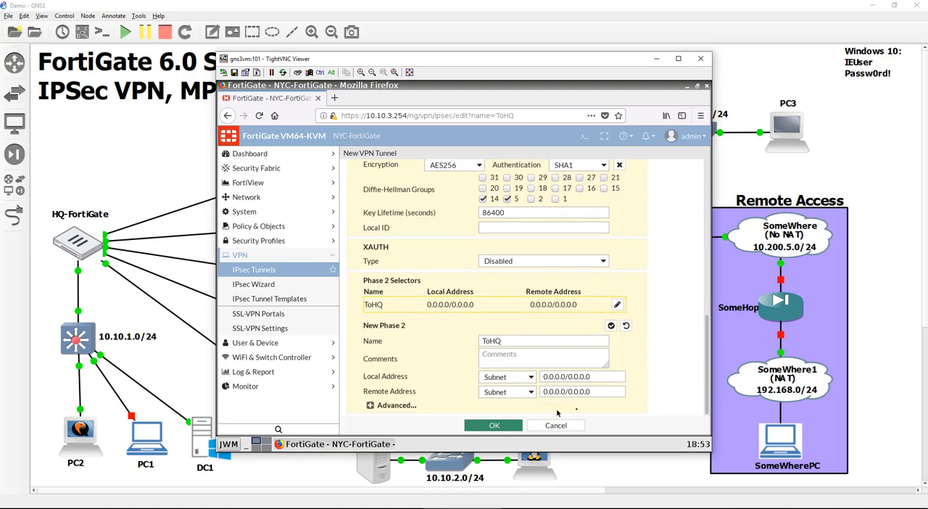
click(514, 425)
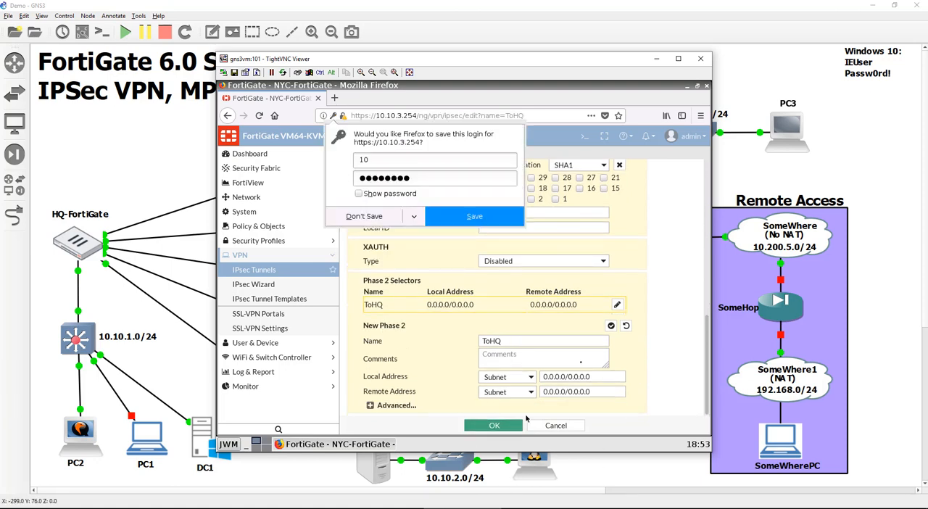
click(371, 217)
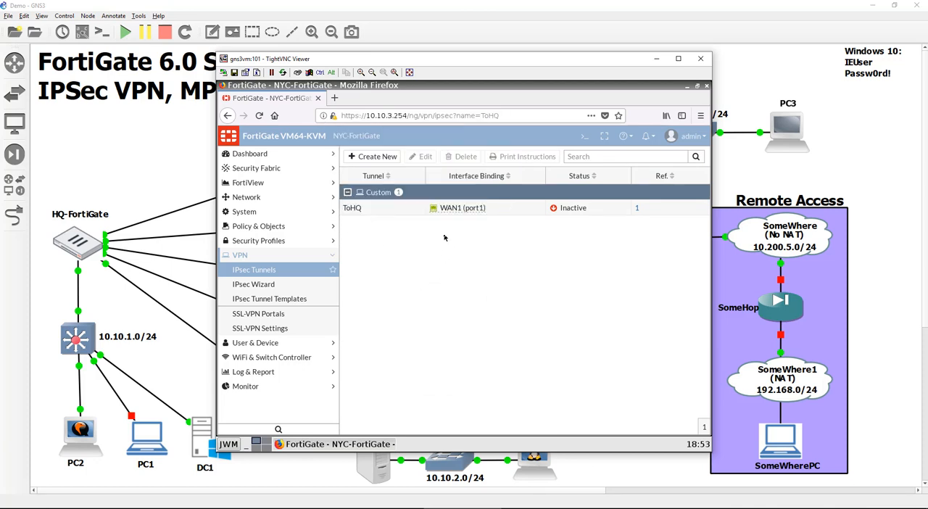
- Open the ToHQ tunnel and review its network, authentication and phase 1 settings
double_click(407, 208)
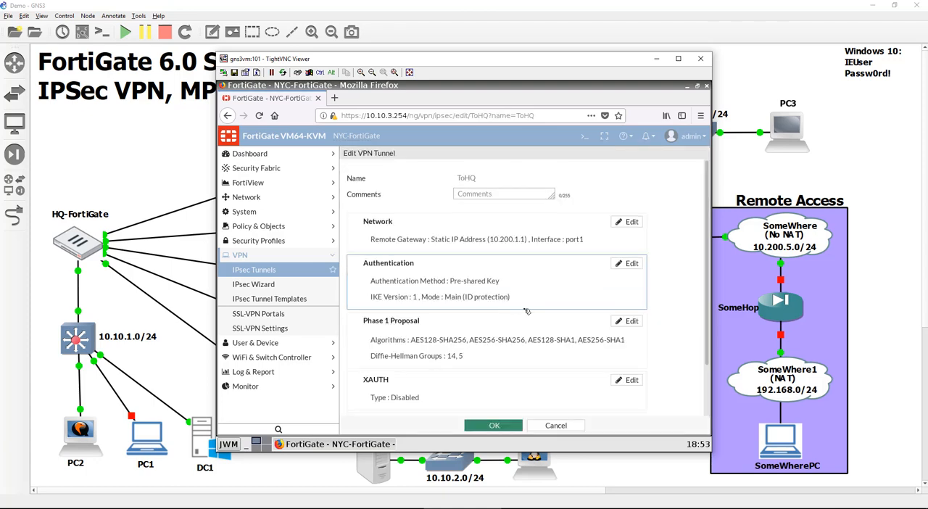
scroll(527, 312, down, 2)
scroll(527, 312, up, 2)
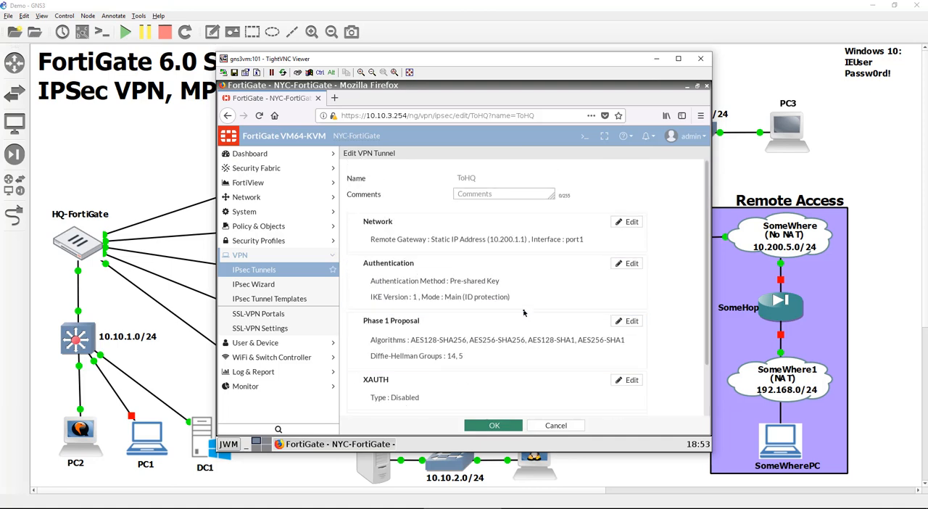
- Open the ToHQ tunnel interface under port1 for editing and set its IP to 172.16.2.5
click(246, 196)
click(263, 214)
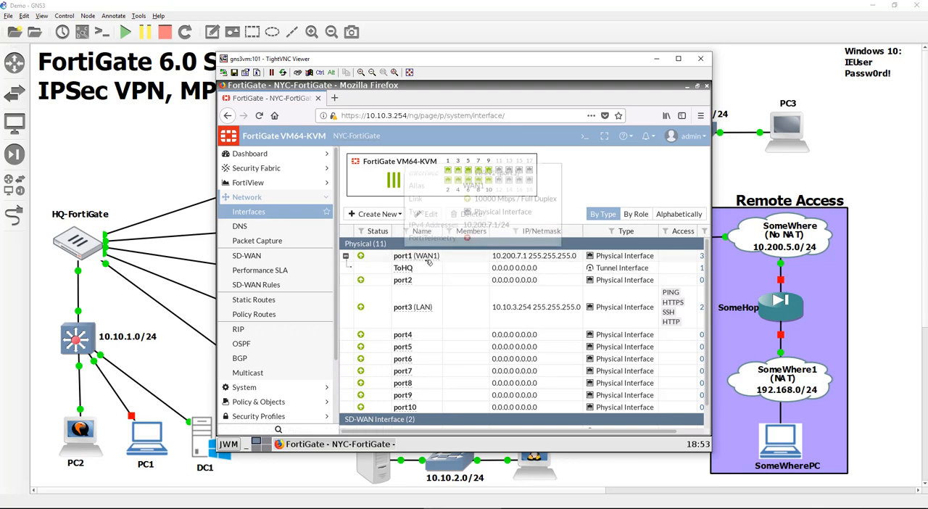
double_click(435, 271)
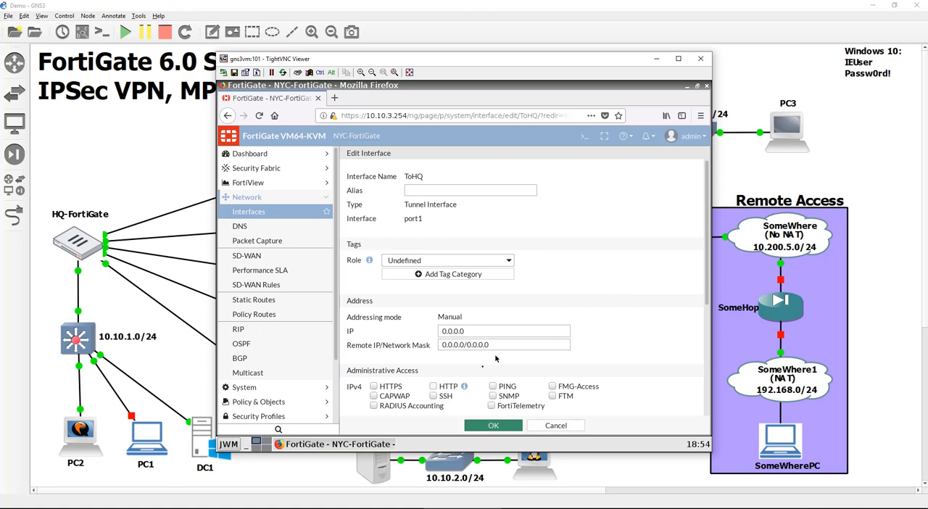
drag(489, 332, 399, 327)
text(172.16.2.4)
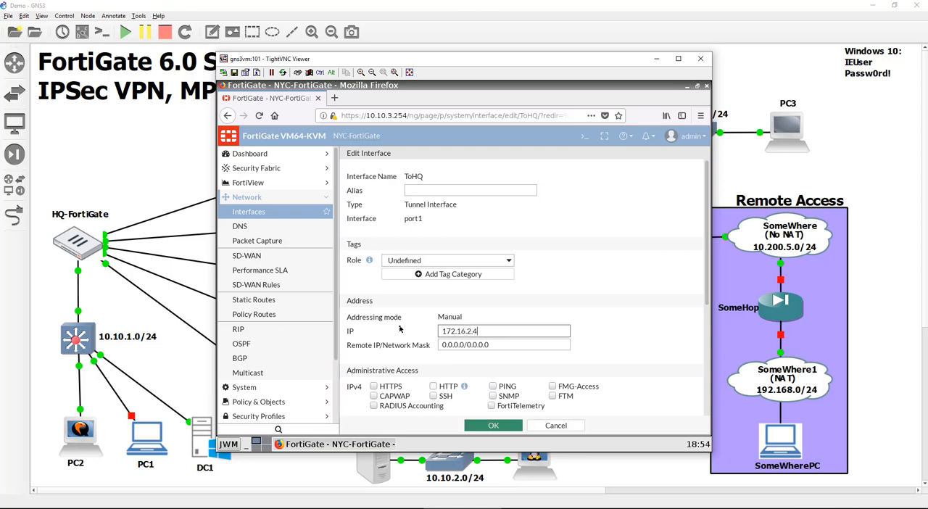
key(Tab)
key(Tab)
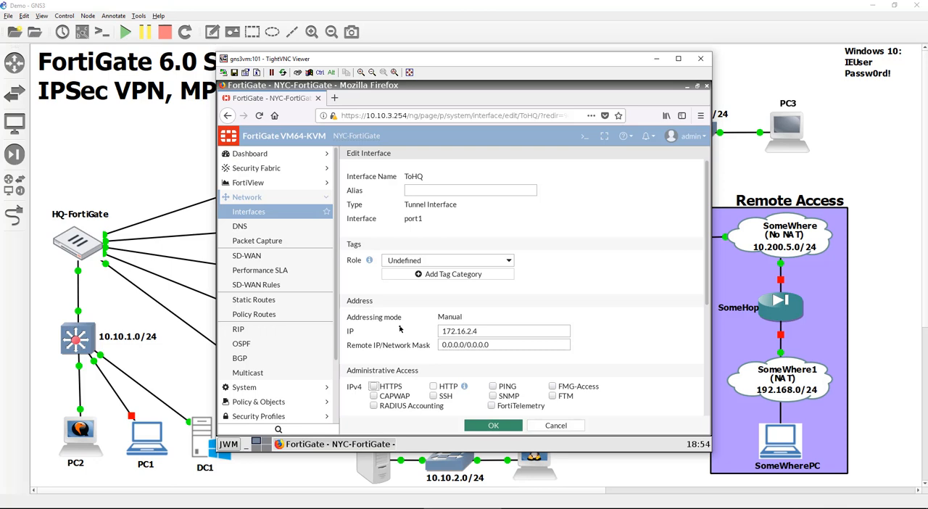
click(497, 331)
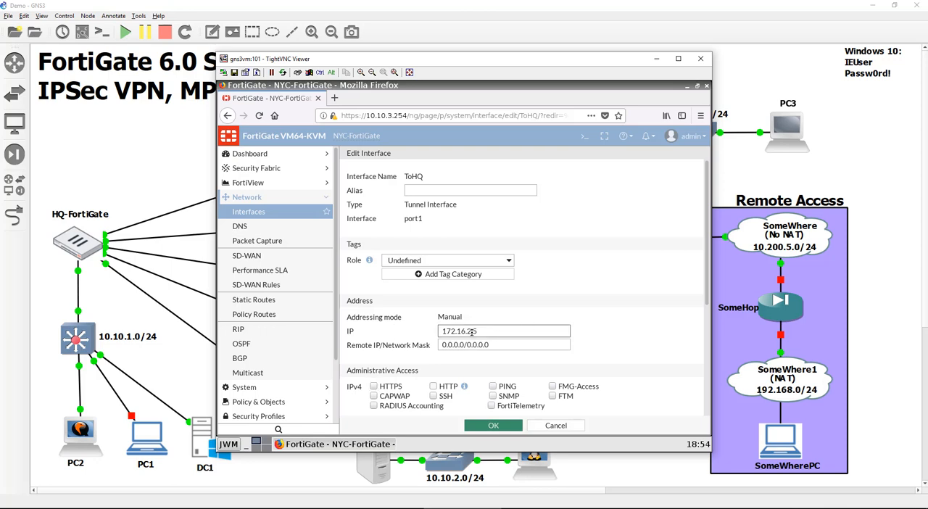
drag(469, 331, 424, 328)
- Set the ToHQ interface's remote IP/network mask to 172.16.2.4/32, allow PING administrative access and save the interface
click(499, 345)
drag(498, 345, 406, 346)
text(172.16.)
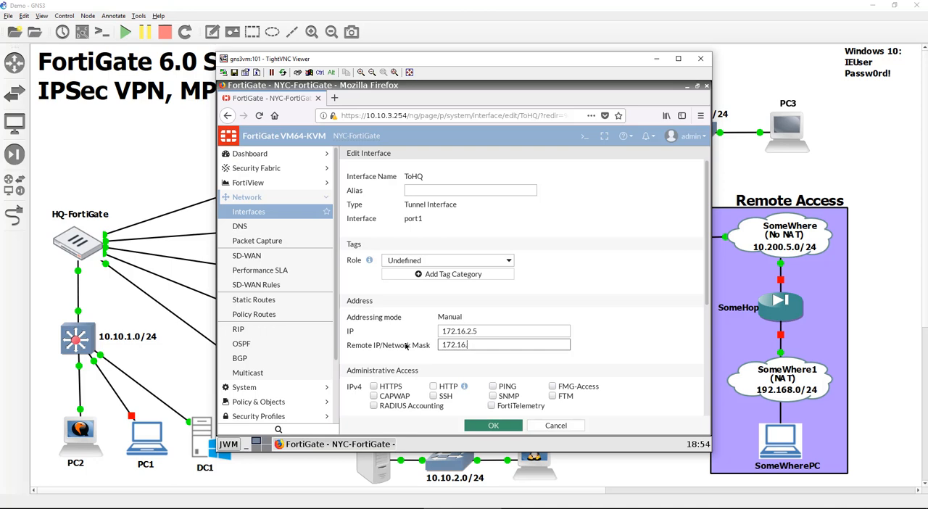
text(2.4/32)
click(506, 386)
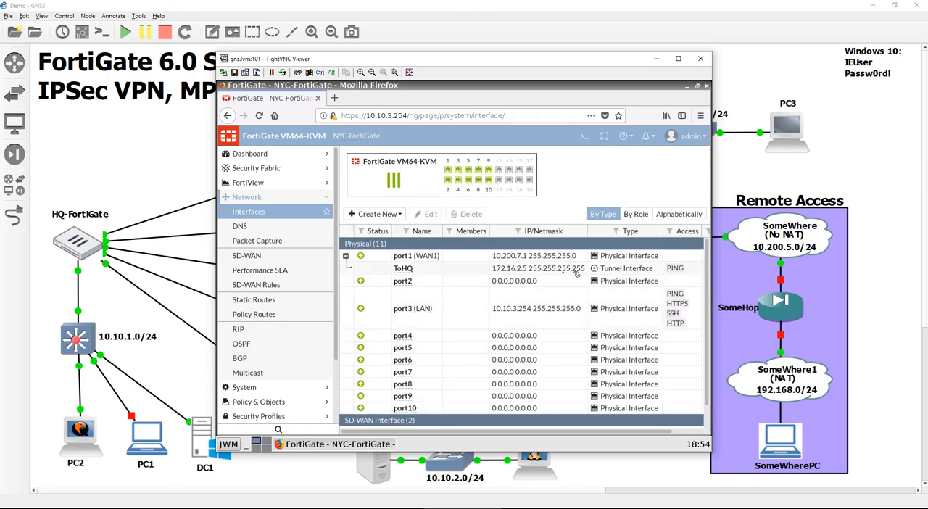
- Add the ToHQ interface as an SD-WAN member with gateway 172.16.2.4
click(298, 261)
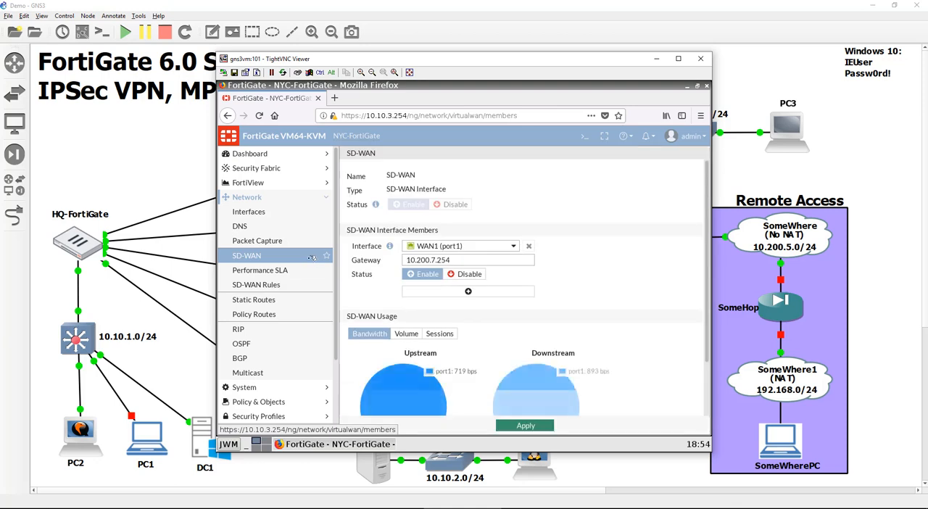
click(442, 290)
click(504, 294)
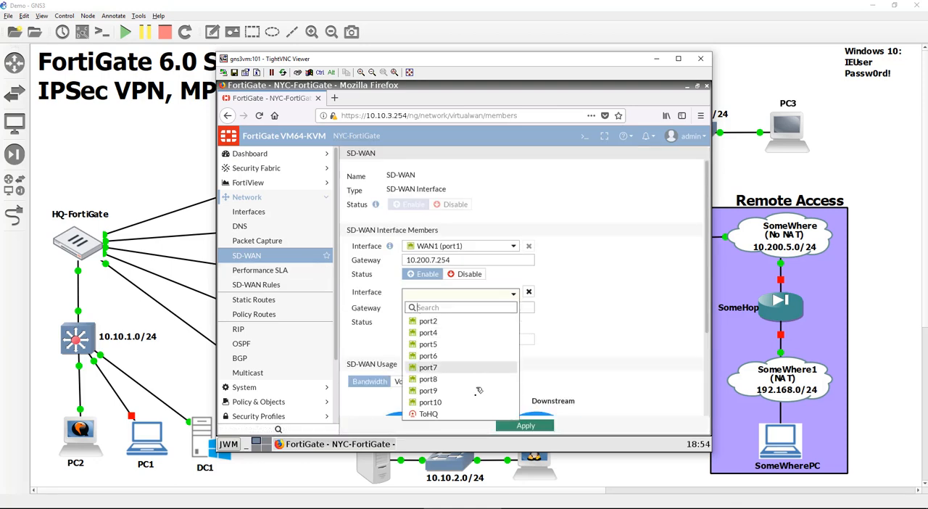
click(473, 415)
click(452, 305)
text(10)
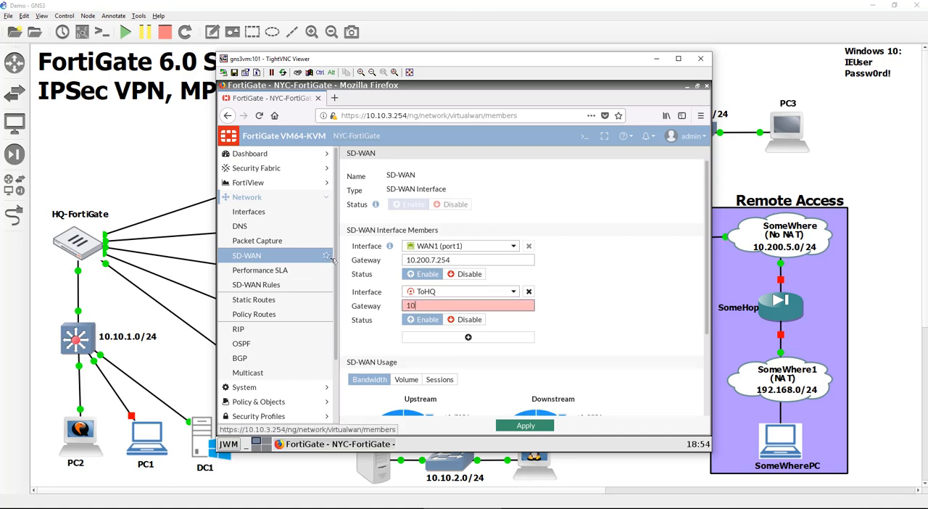
text(72.16.2.4)
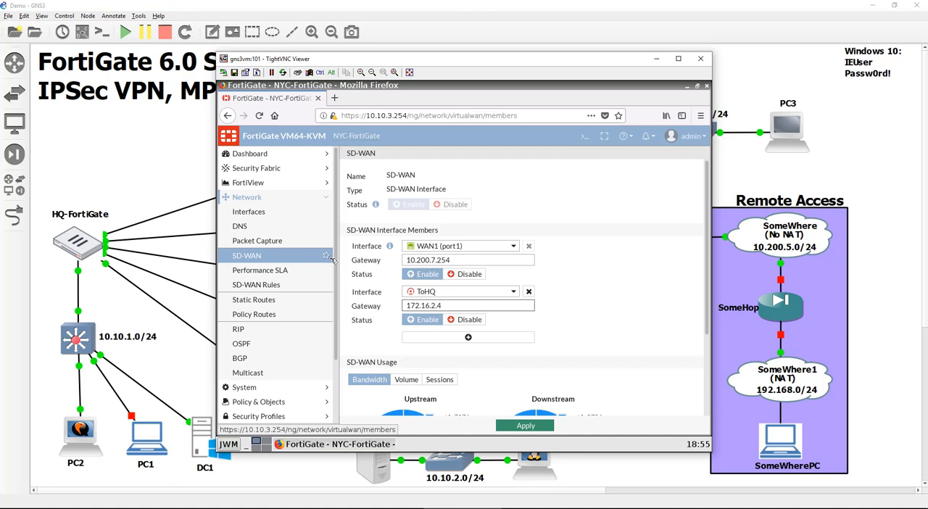
- Apply the SD-WAN configuration on the NYC-FortiGate
scroll(558, 406, down, 1)
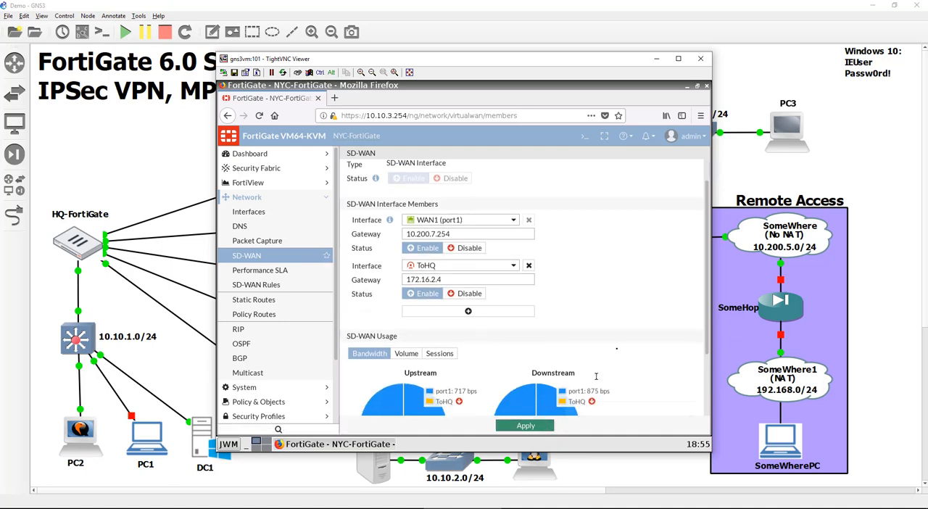
click(557, 427)
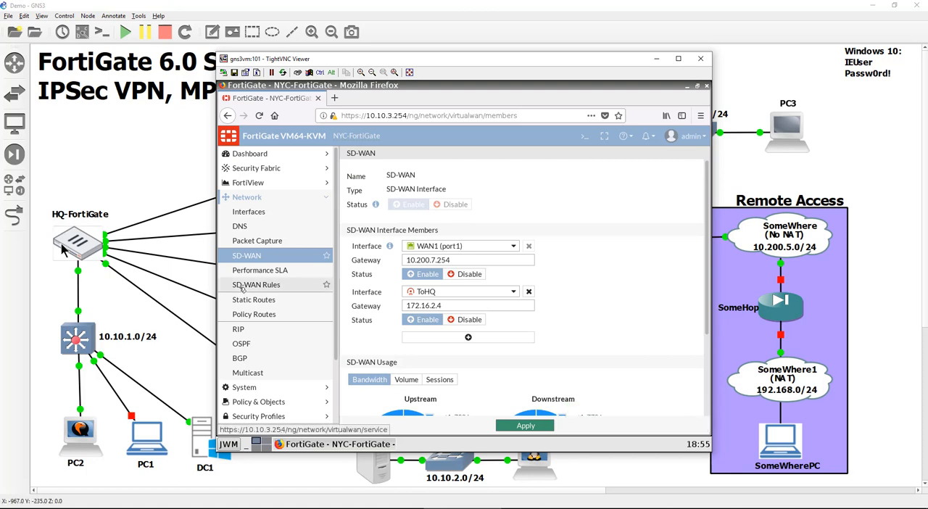
- Switch to PC2's console and log in to the HQ-FortiGate at 10.10.1.254 with the administrator's username and password
click(91, 442)
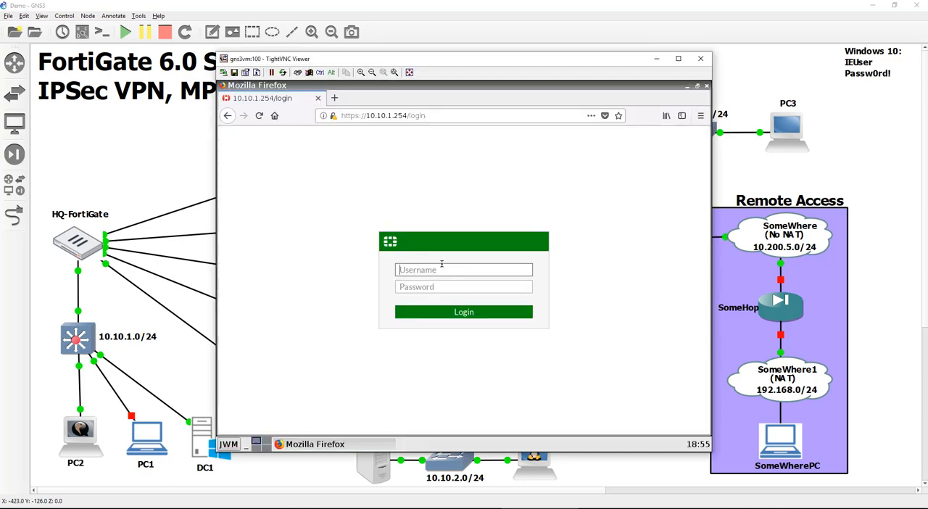
text(devin)
key(Tab)
text(********)
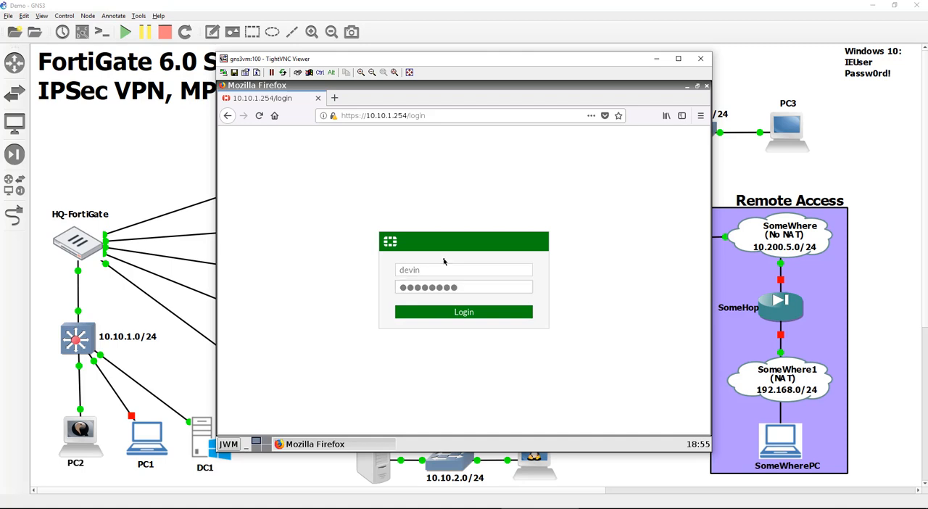
key(Return)
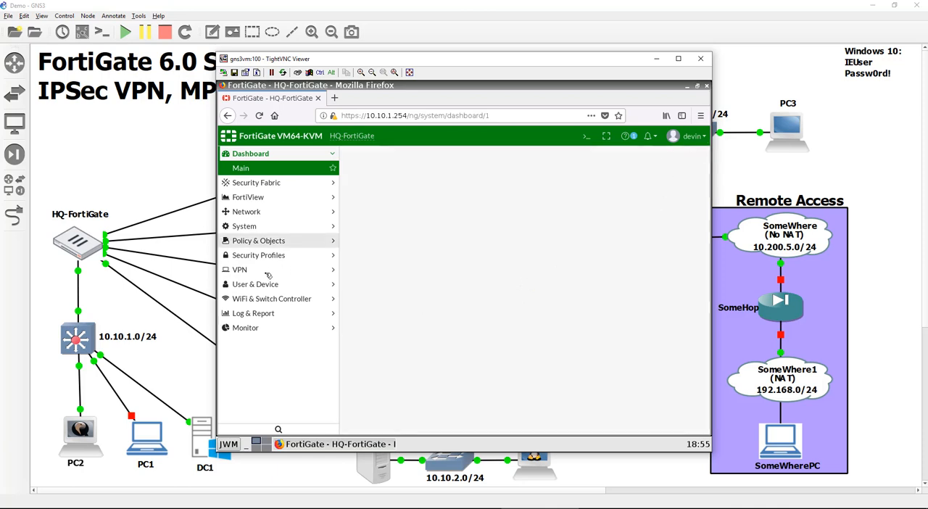
- Create a new IPsec VPN tunnel named ToNYC on the HQ-FortiGate using the Custom template
click(250, 258)
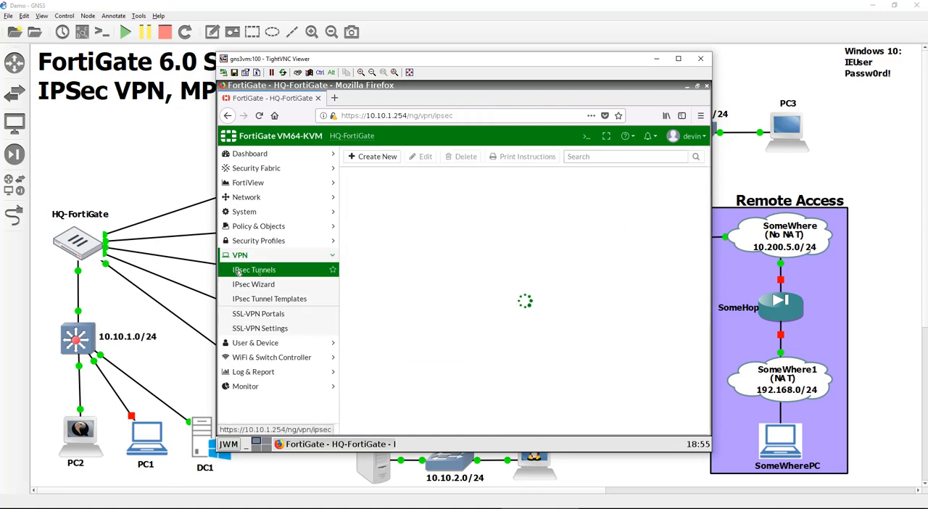
click(386, 158)
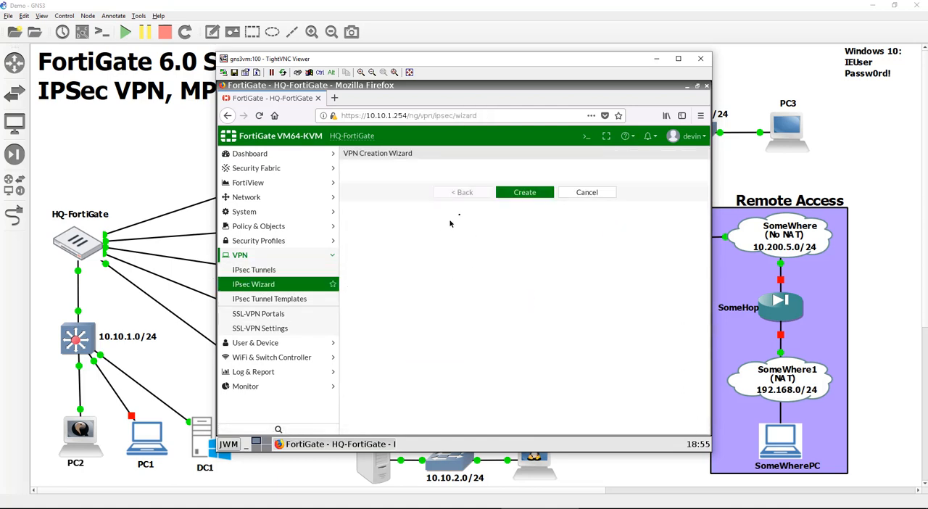
text(T)
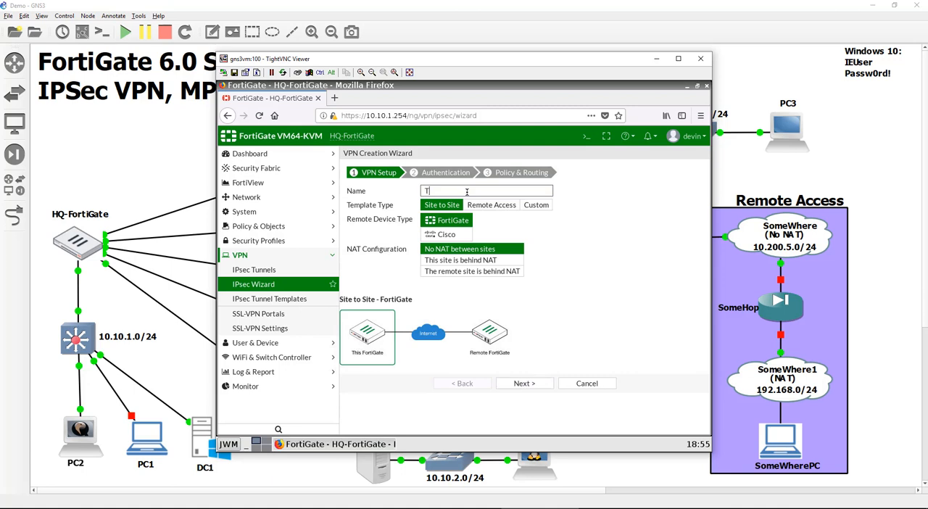
text(oNYC)
click(536, 204)
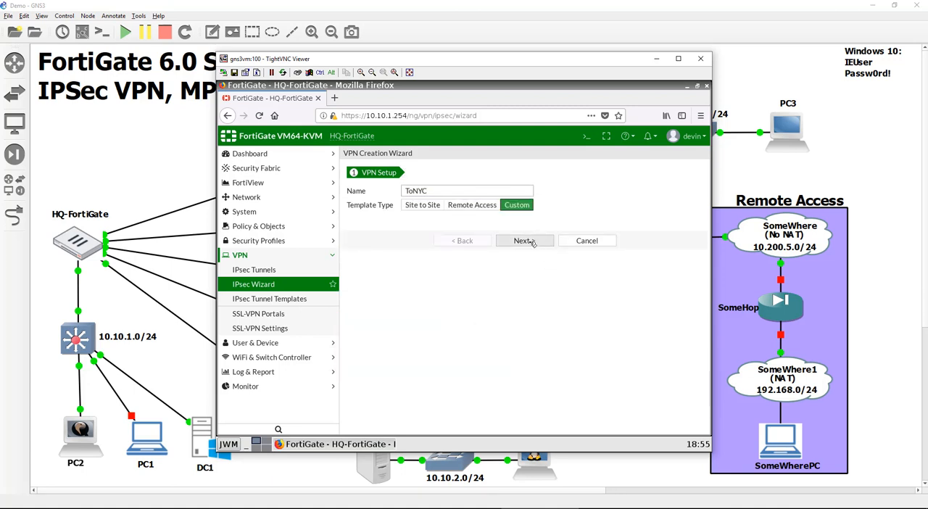
click(531, 241)
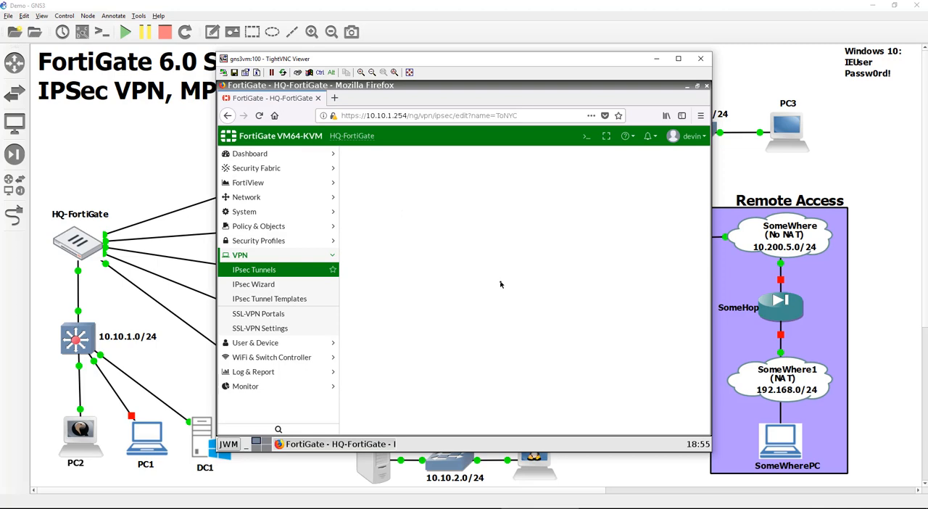
- Set the ToNYC tunnel's remote gateway IP address to 10.200.7.1 on interface WAN1 (port1) and disable NAT traversal
triple_click(511, 265)
drag(554, 60, 434, 60)
text(10.200.)
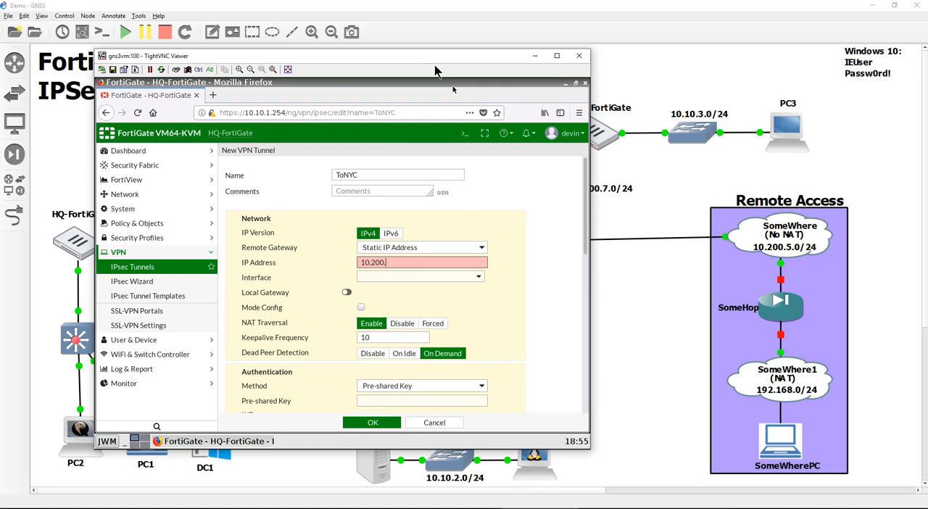
text(7.1)
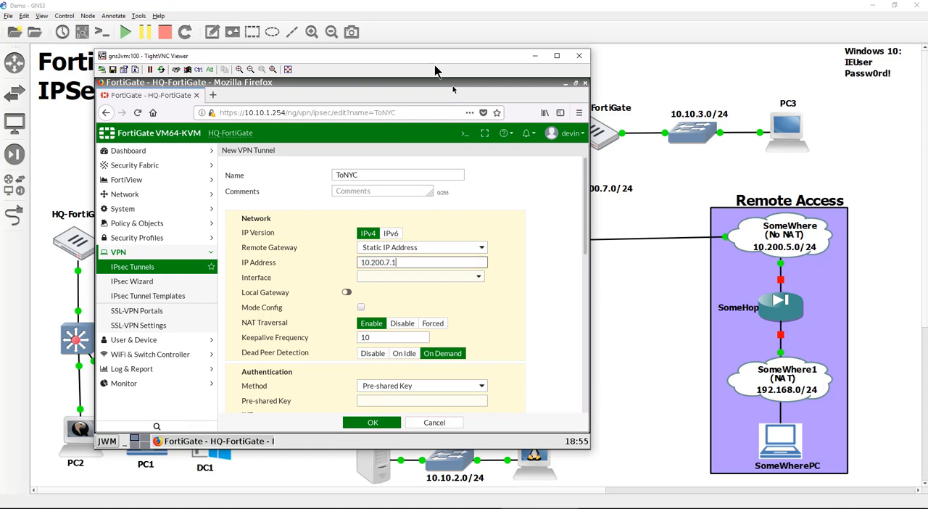
click(472, 279)
click(461, 307)
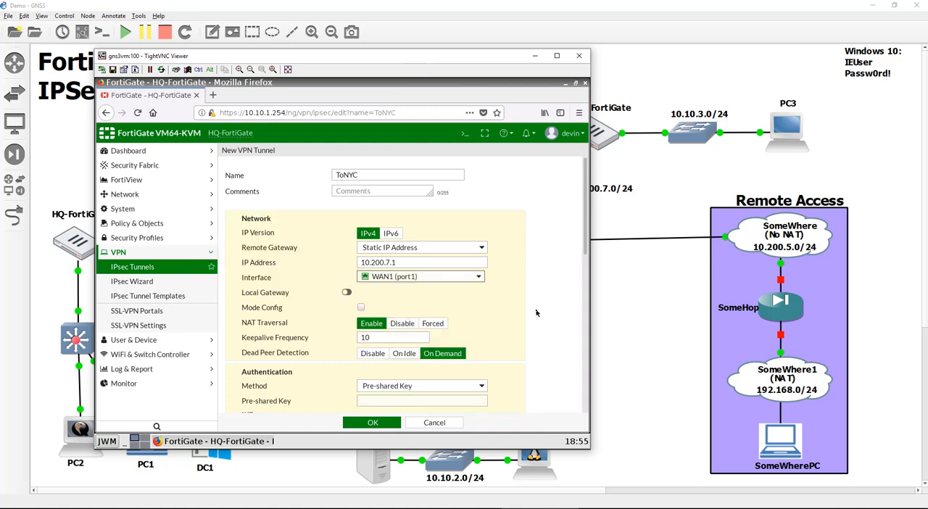
click(403, 324)
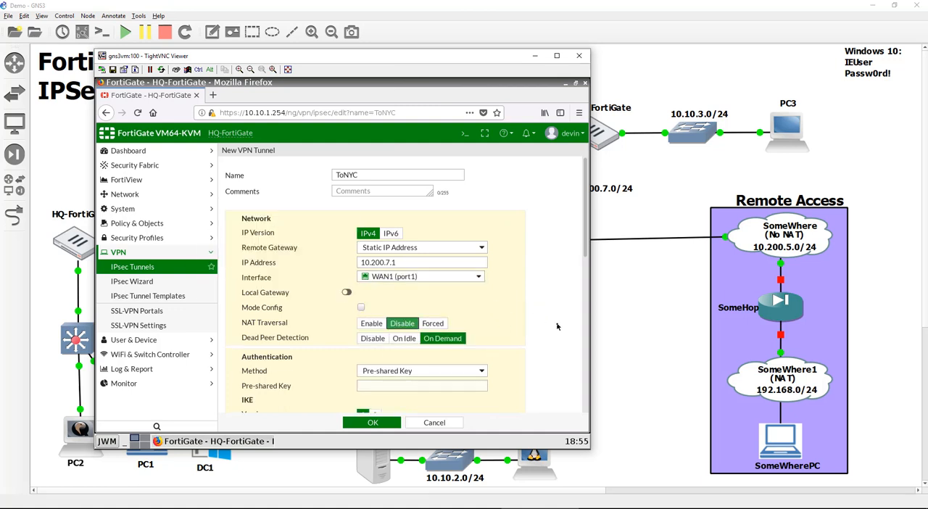
- Enter the pre-shared key for the ToNYC tunnel and save the tunnel with its default phase 1 and phase 2 settings
scroll(556, 326, down, 1)
scroll(557, 326, down, 1)
click(482, 332)
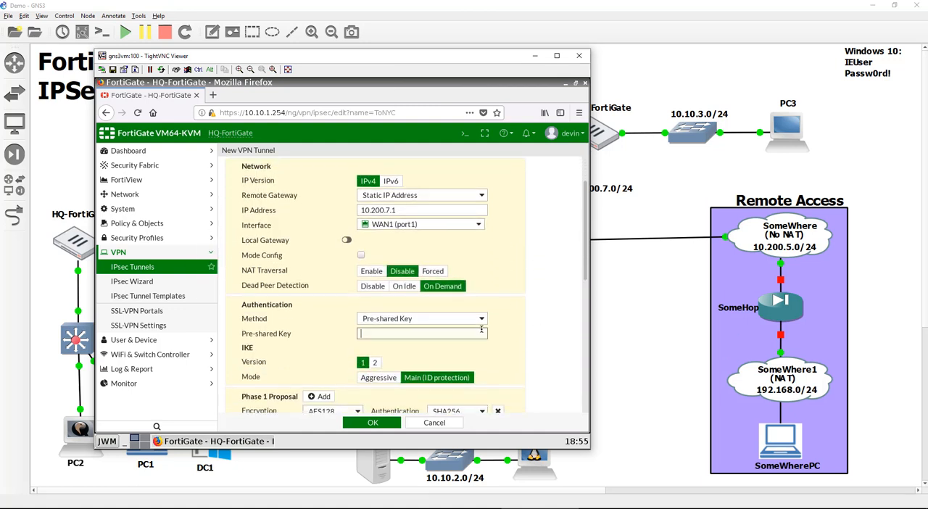
text(fortinet)
scroll(487, 310, down, 10)
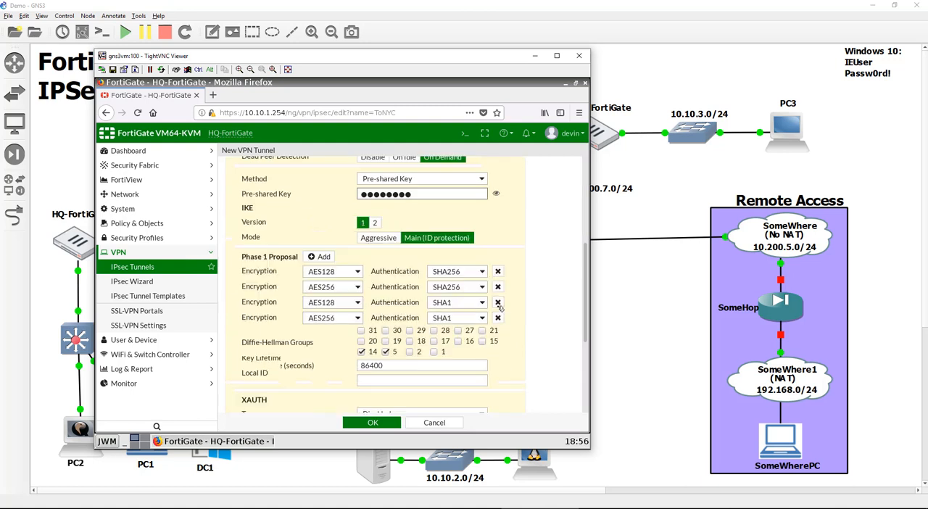
click(384, 427)
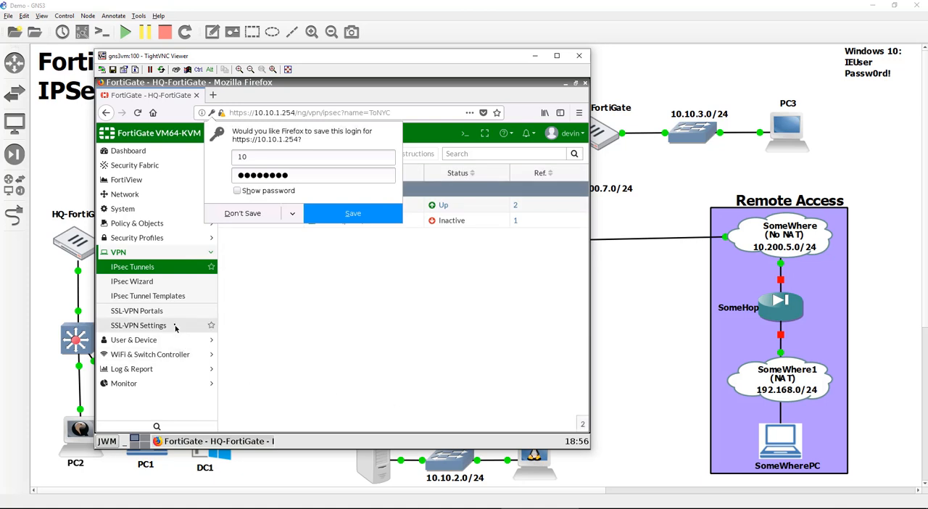
- Open the ToNYC tunnel interface under port1 for editing and set its IP to 172.16.2.4
click(151, 194)
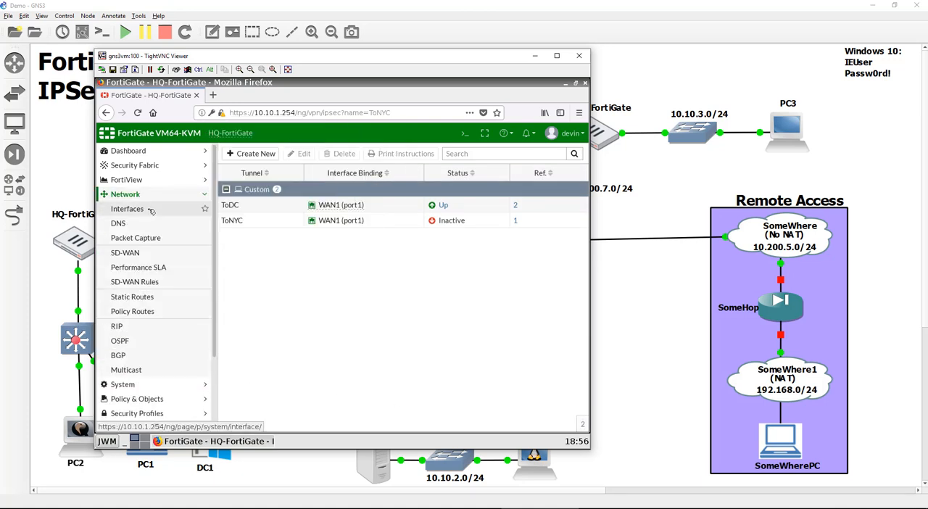
click(154, 210)
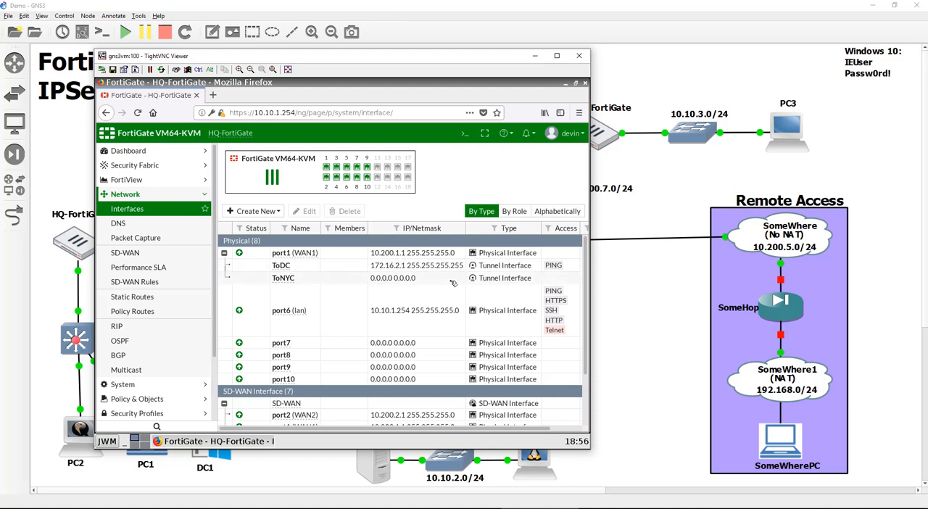
double_click(414, 278)
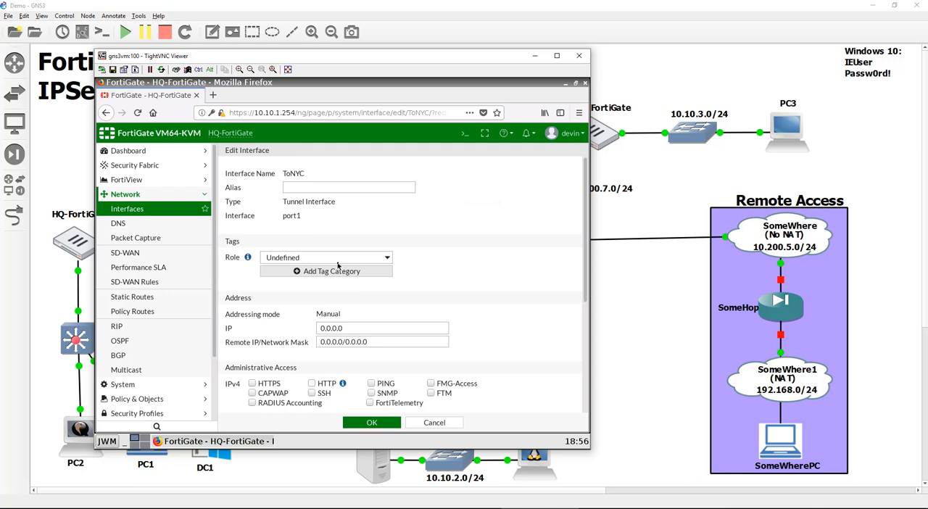
double_click(376, 329)
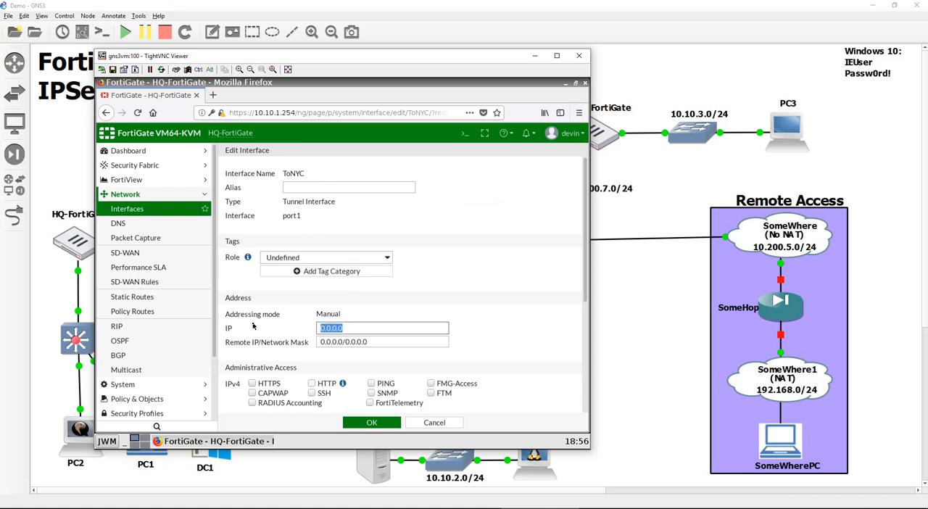
text(172.16.2.4)
- Set the ToNYC interface's remote IP/network mask to 172.16.2.5/32, allow PING administrative access and save the interface
key(Tab)
text(172)
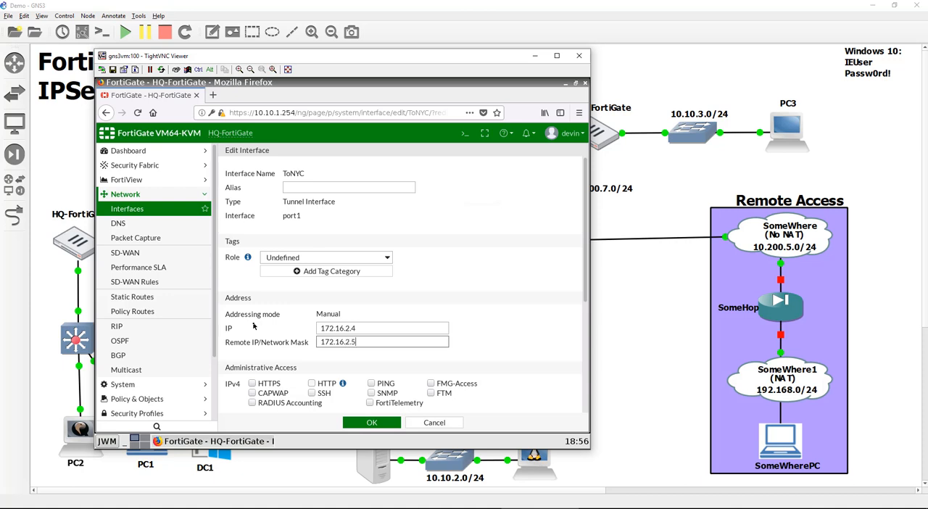
key(BackSpace)
key(BackSpace)
click(371, 383)
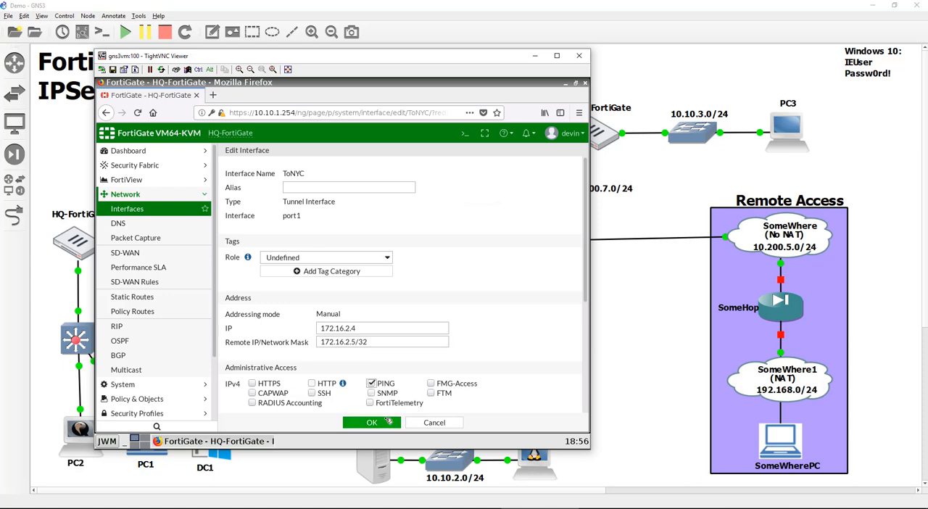
click(390, 420)
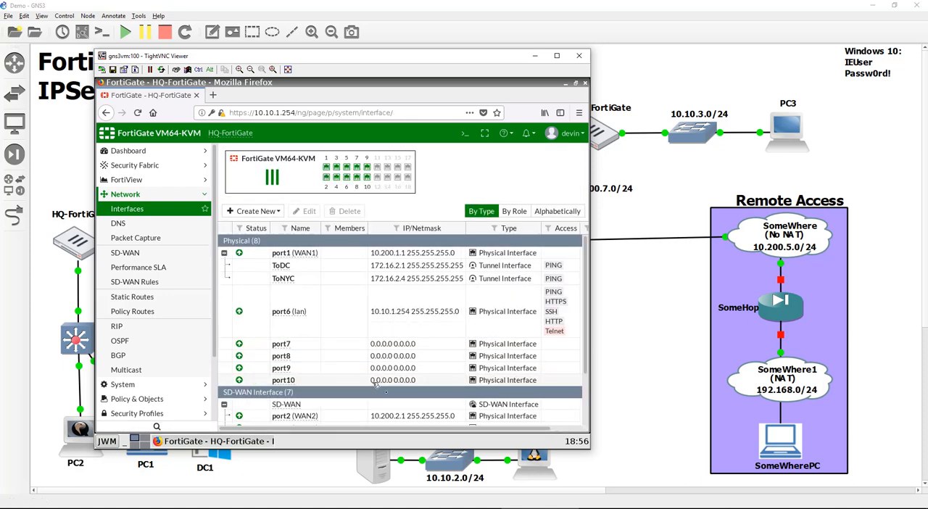
- Add the ToNYC interface as an SD-WAN member with gateway 172.16.2.5 and apply the SD-WAN configuration
click(157, 254)
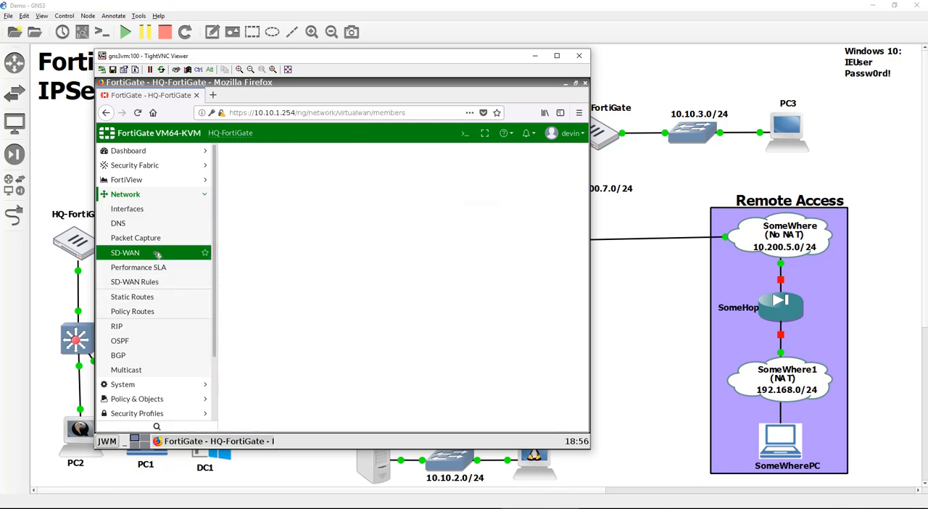
scroll(537, 313, down, 3)
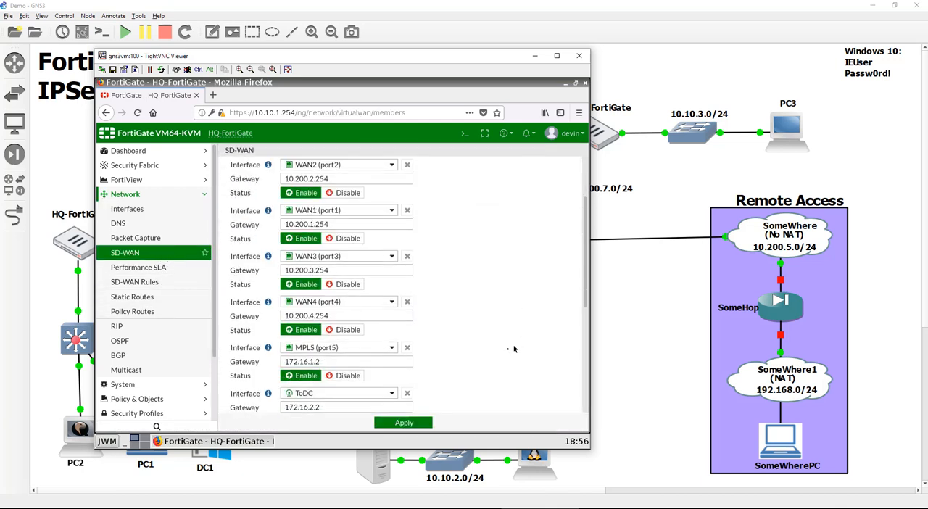
scroll(451, 398, down, 3)
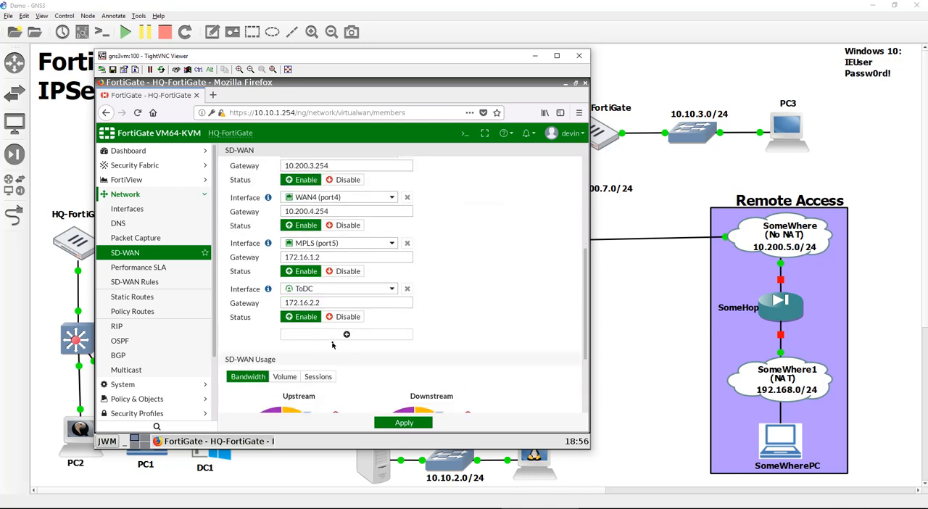
click(346, 334)
click(366, 338)
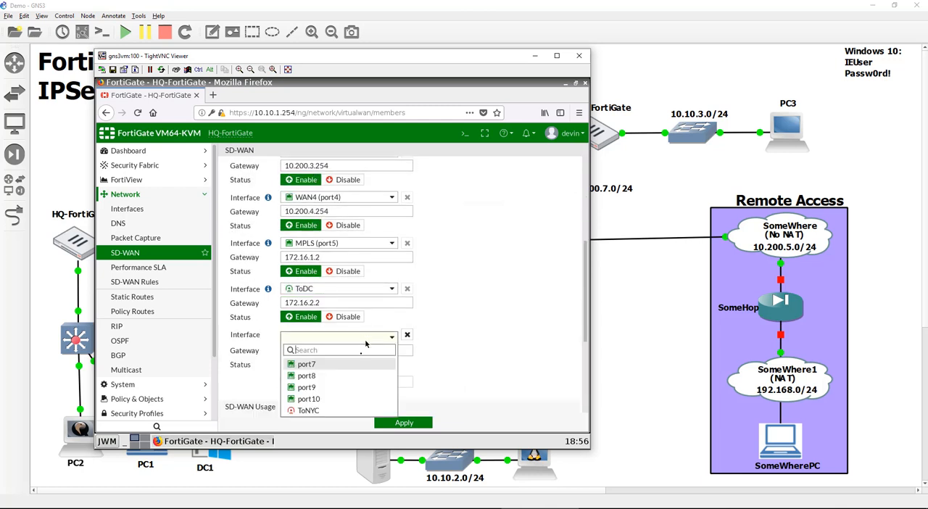
click(346, 410)
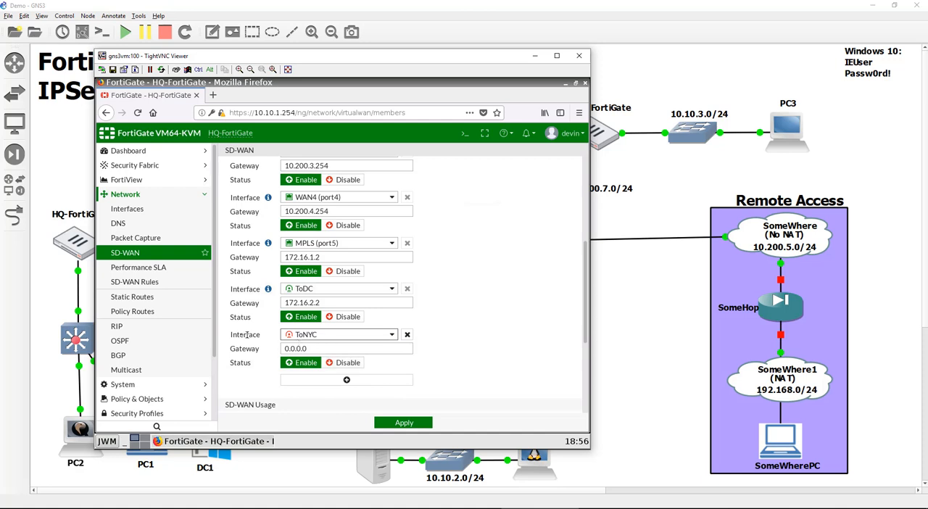
text(172.1)
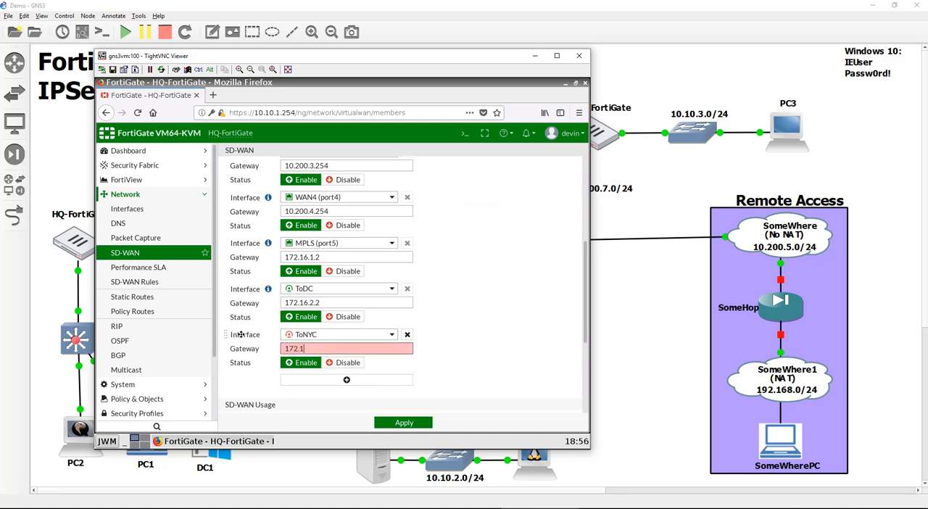
text(6.2.5)
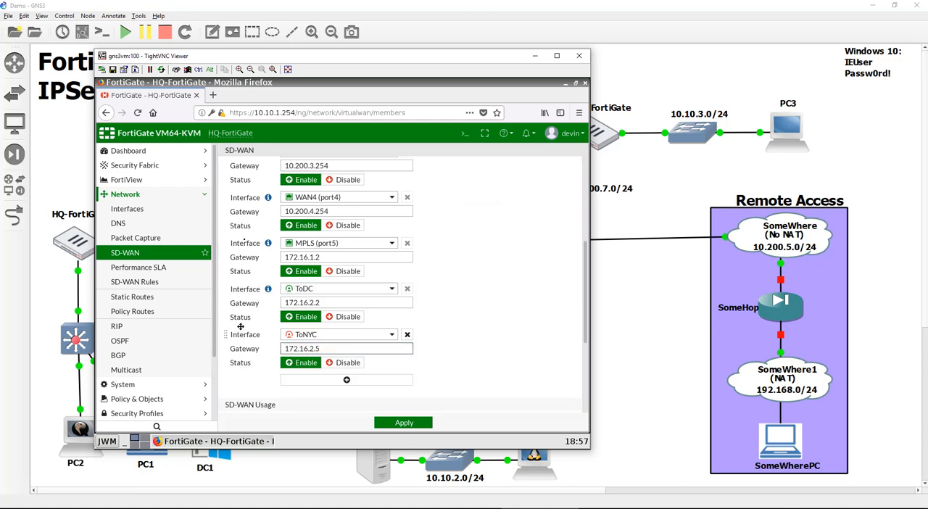
click(407, 423)
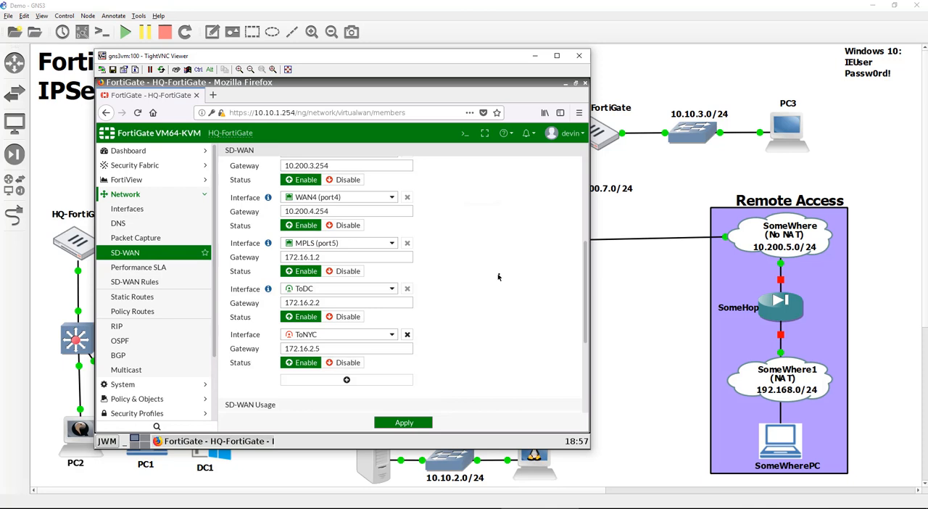
- Ping 172.16.2.5 from the HQ-FortiGate's CLI console to test the tunnel, and close the console
click(467, 135)
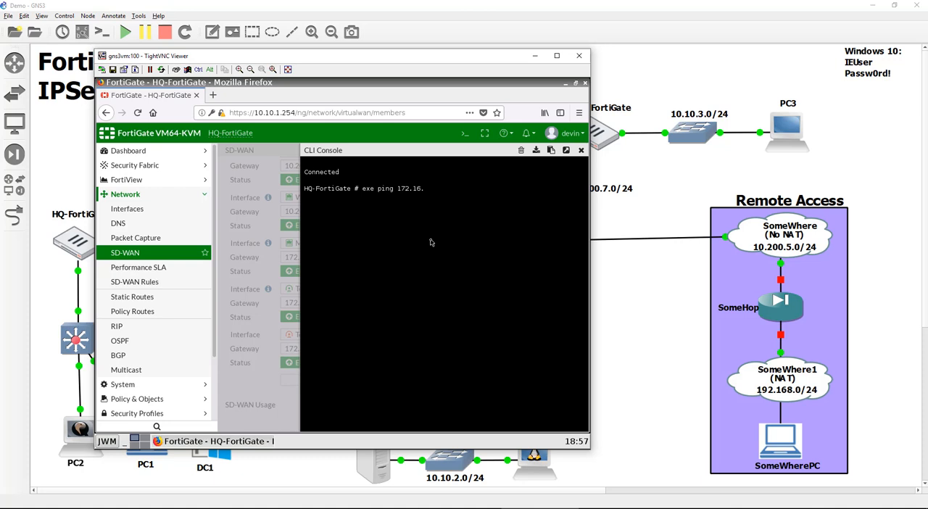
key(Return)
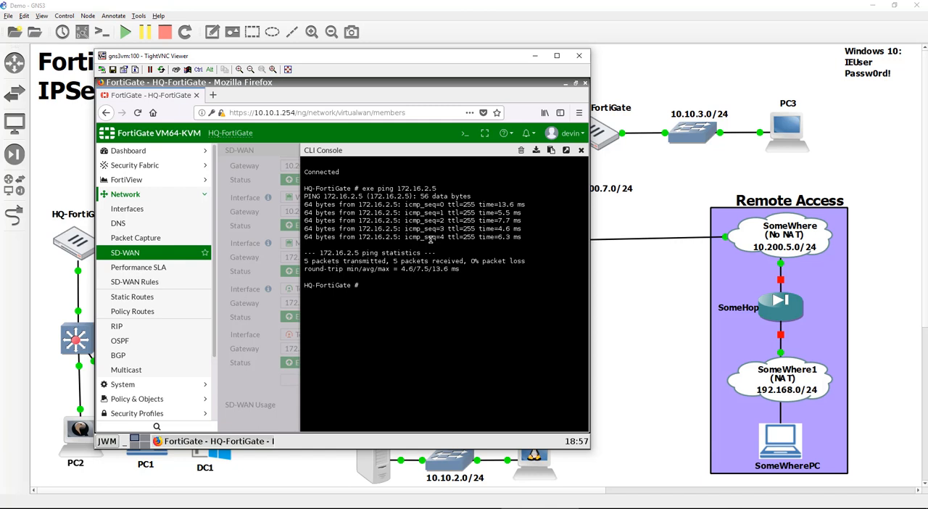
click(581, 150)
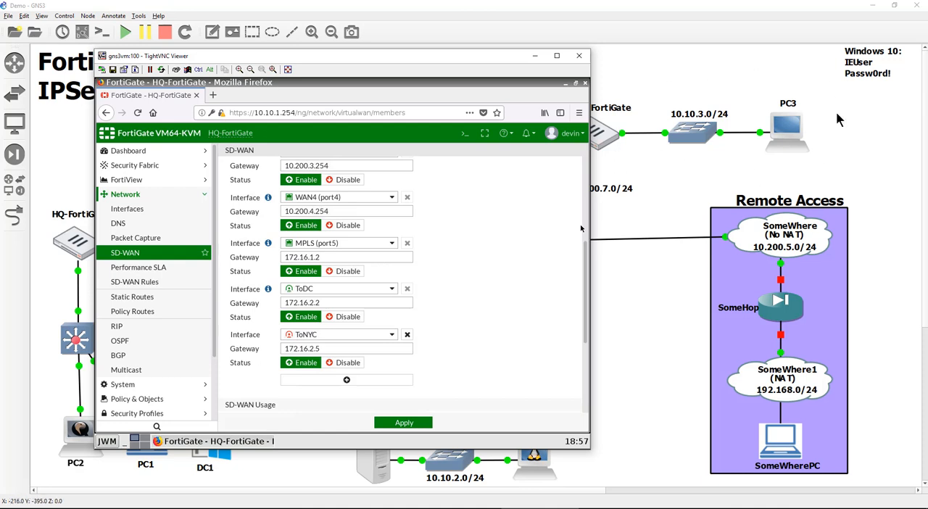
- Stop and restart the 10.200.2.0/24 router in the GNS3 topology, and return to the HQ-FortiGate window
scroll(508, 270, down, 3)
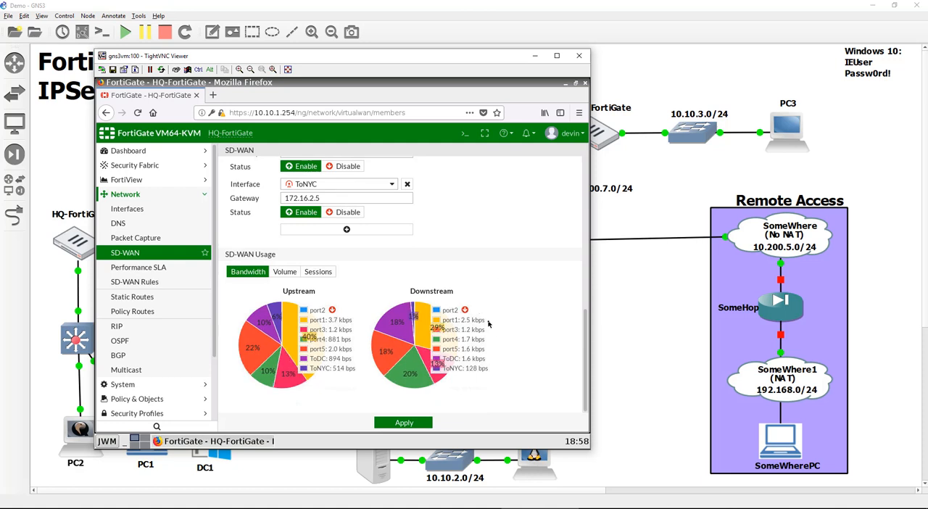
click(640, 321)
click(295, 229)
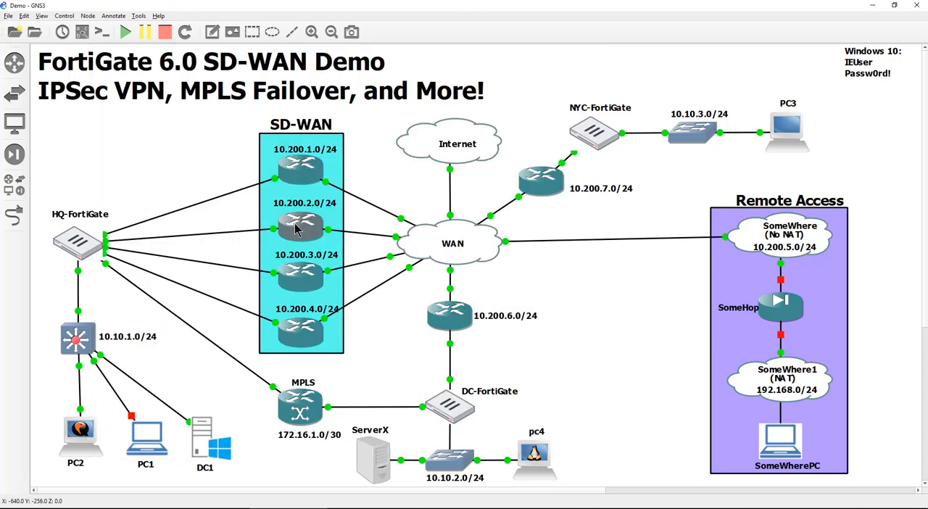
double_click(295, 229)
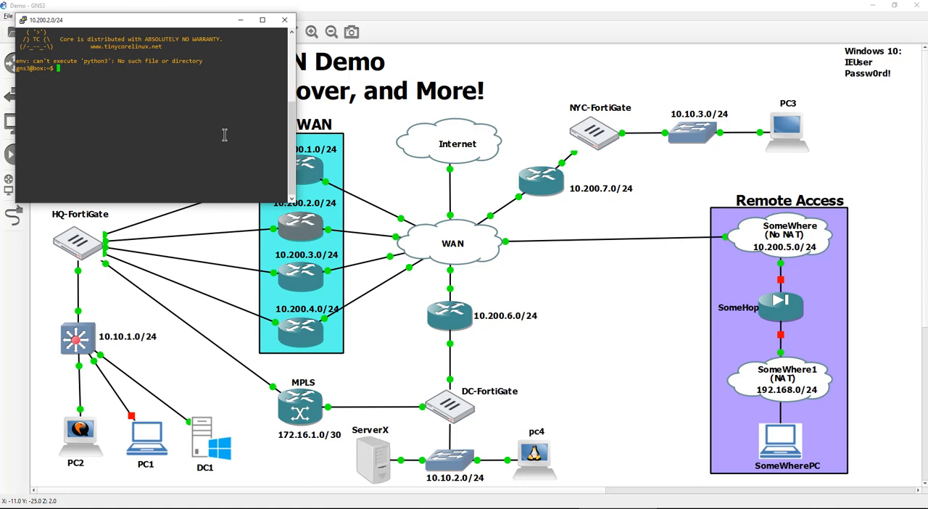
click(285, 20)
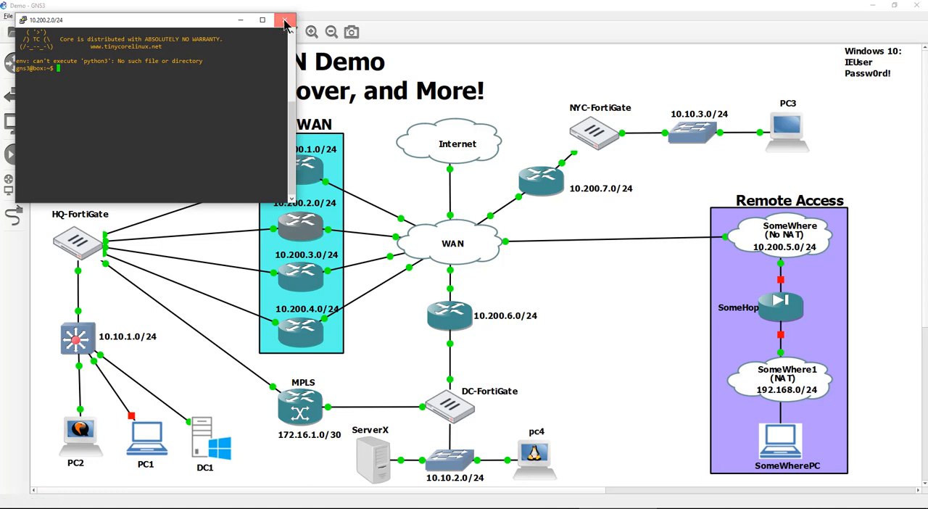
right_click(296, 231)
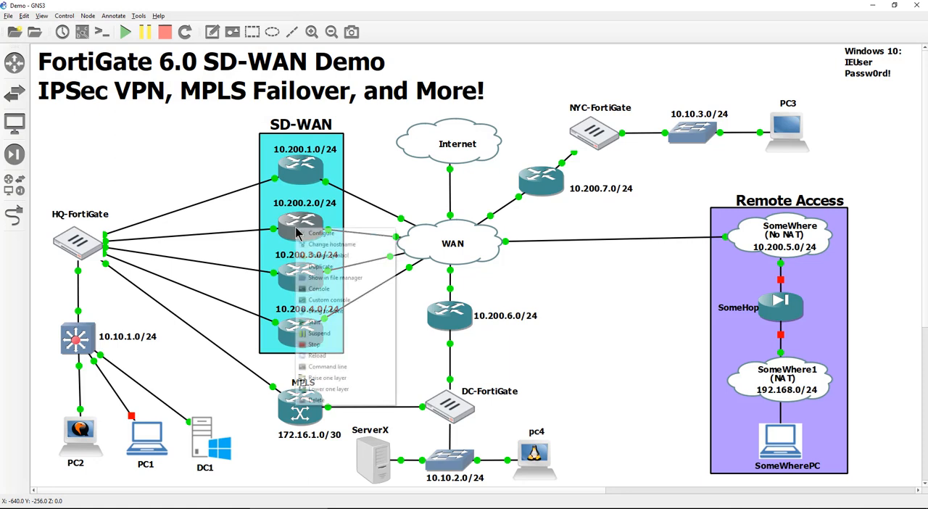
click(315, 343)
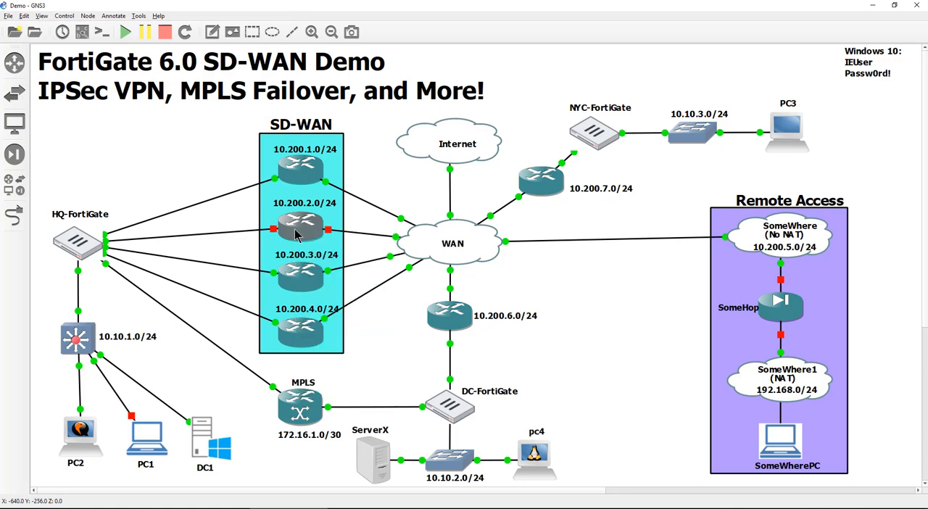
right_click(296, 232)
click(303, 321)
click(540, 508)
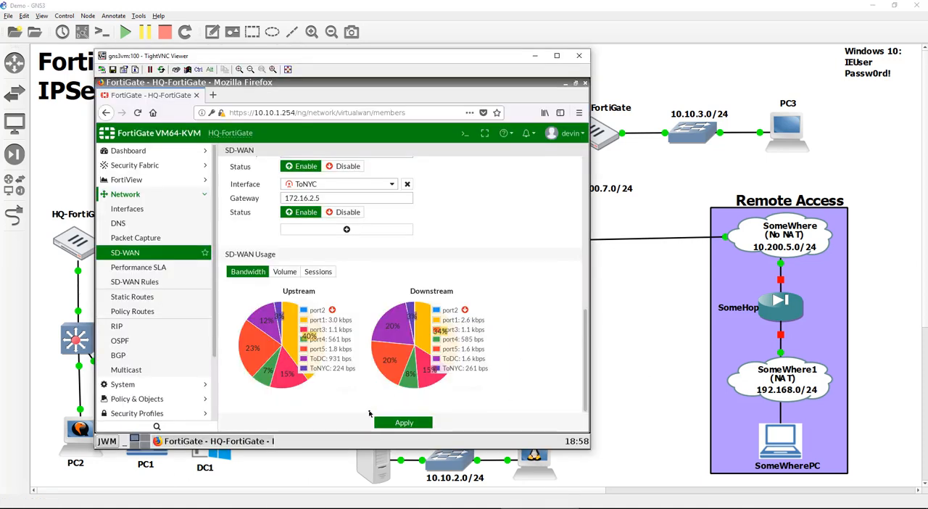
- Start a new Performance SLA on the HQ-FortiGate and name it QoS
scroll(523, 346, up, 3)
scroll(522, 343, down, 3)
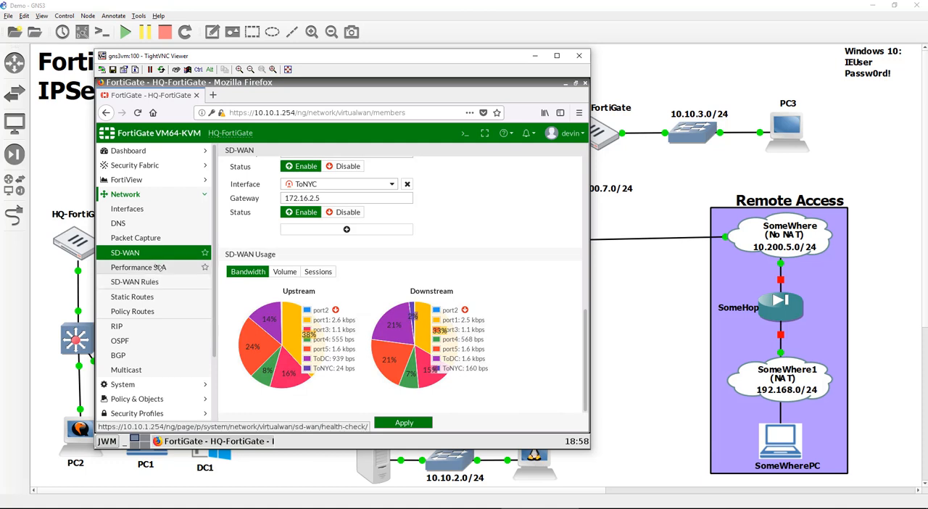
click(158, 268)
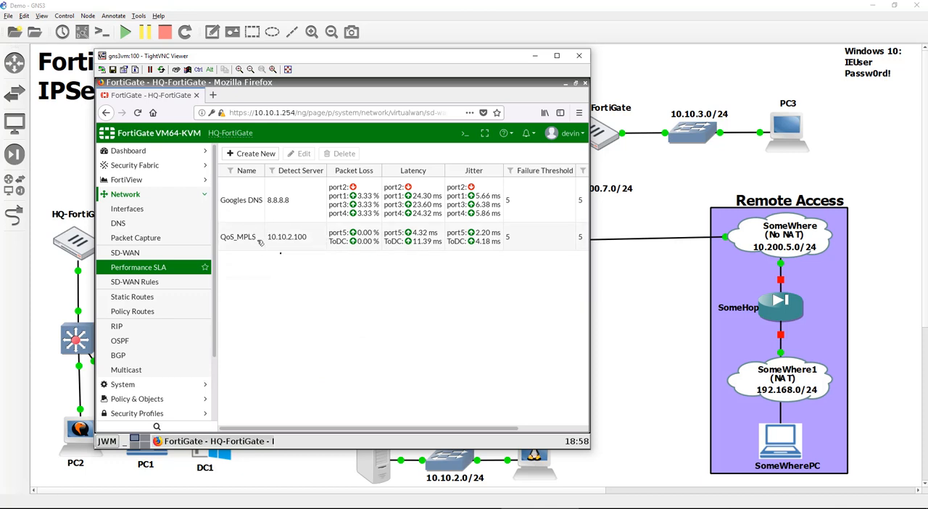
click(259, 154)
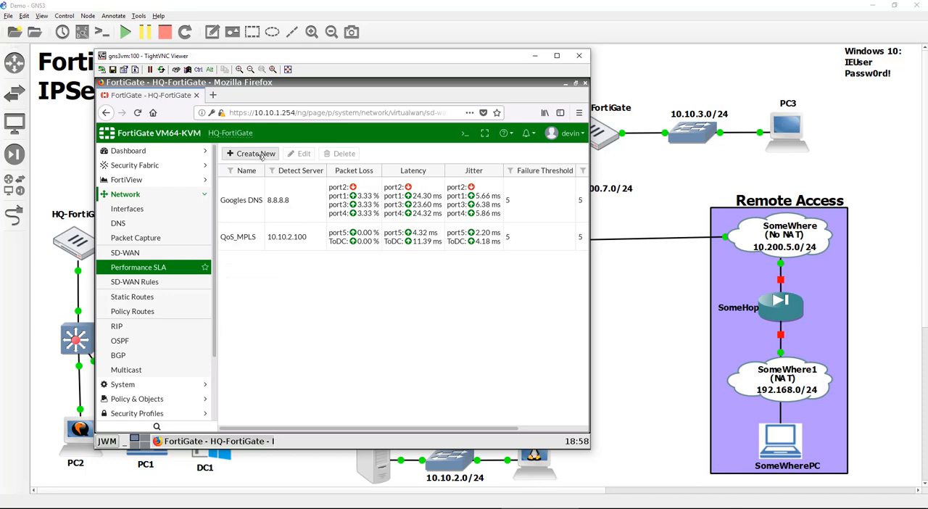
click(348, 172)
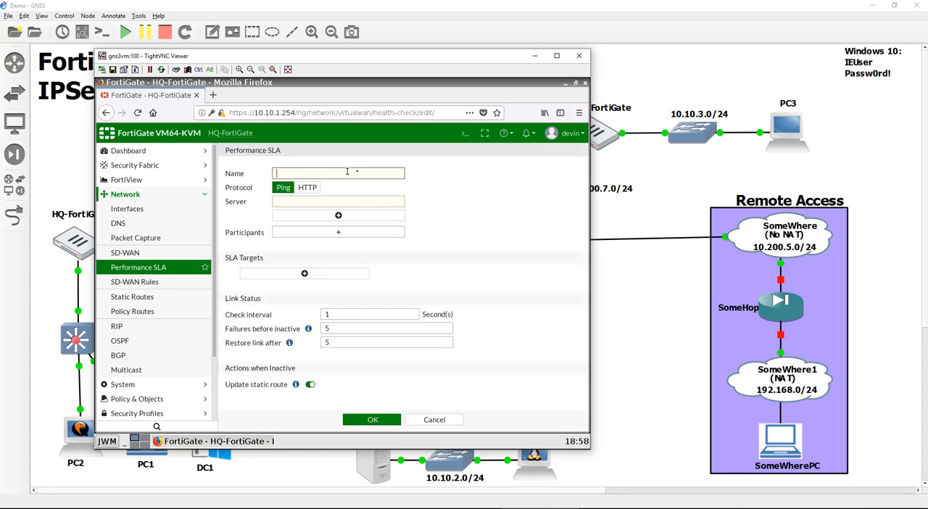
text(O)
key(BackSpace)
text(QoS)
- Set the QoS Performance SLA's server to 10.10.3.254
click(355, 204)
text(10.10)
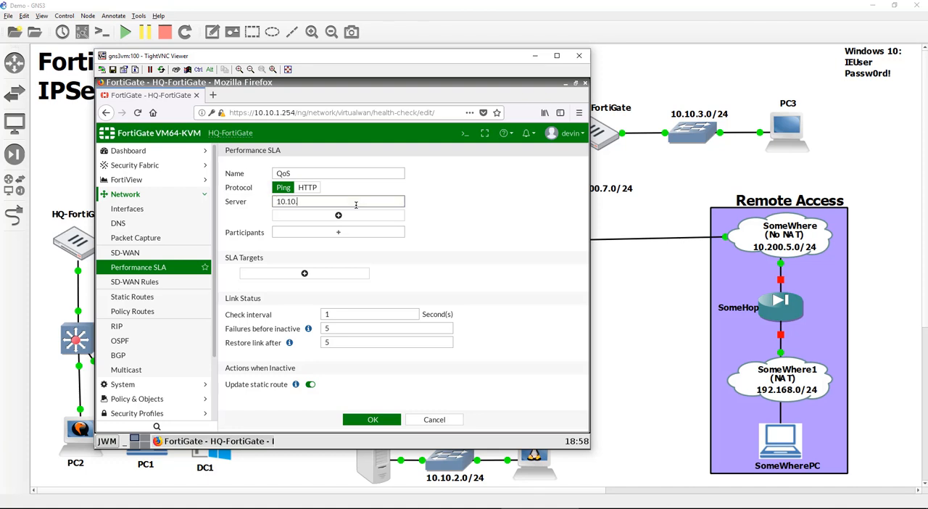
text(.3.254)
- Add ToNYC as the QoS SLA's participant, save the SLA and refresh the Performance SLA list
click(358, 233)
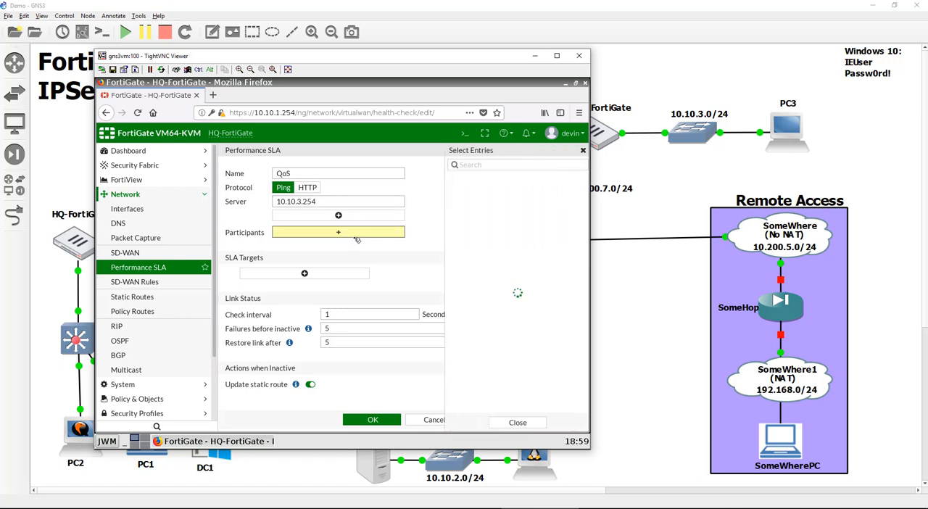
click(472, 248)
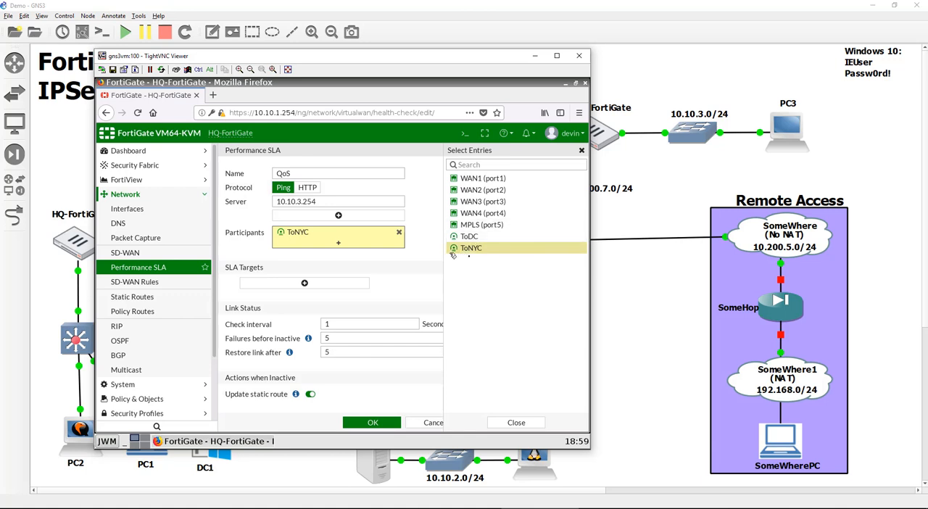
click(412, 273)
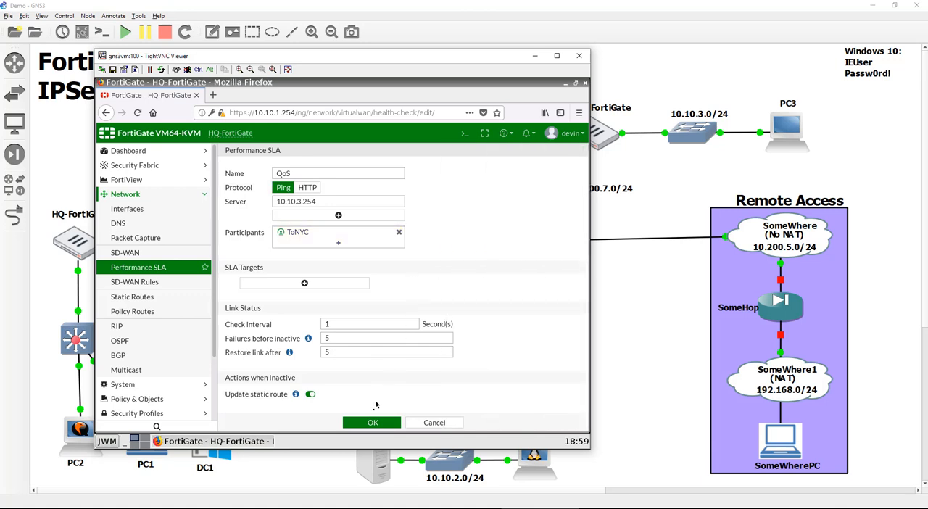
click(375, 422)
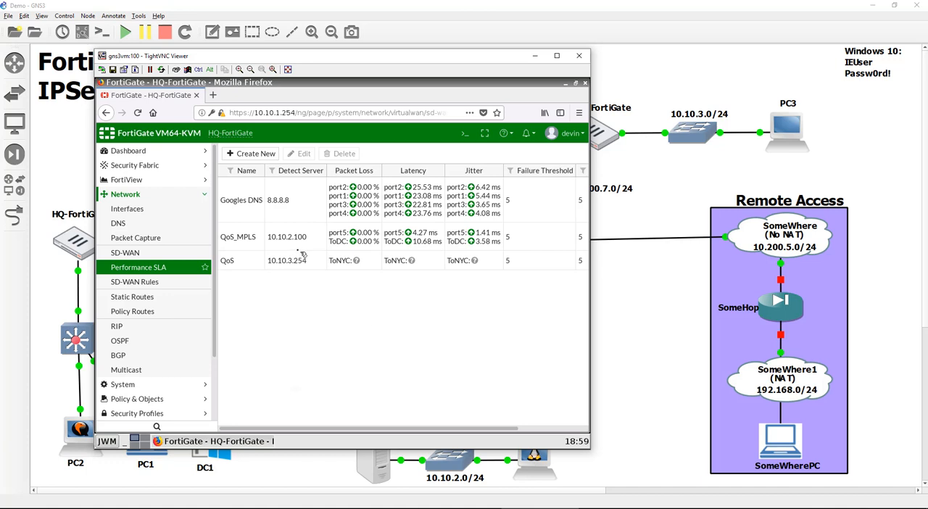
key(F5)
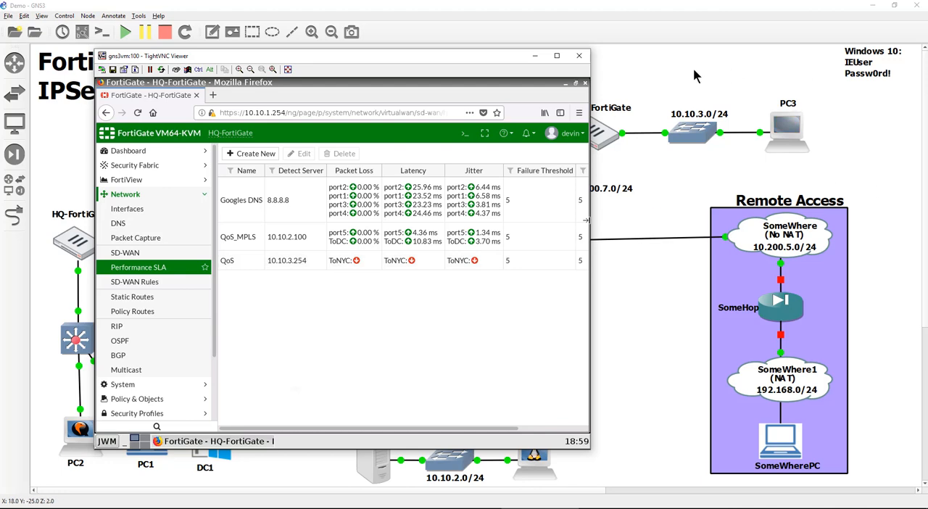
- Switch to PC3's NYC-FortiGate session, apply its SD-WAN configuration and start a new IPv4 policy named FromHQ
double_click(794, 138)
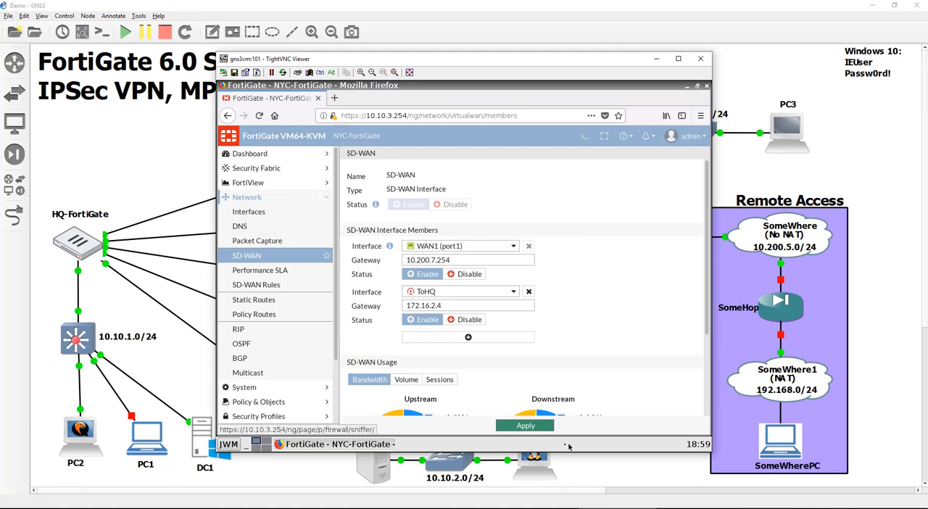
click(538, 425)
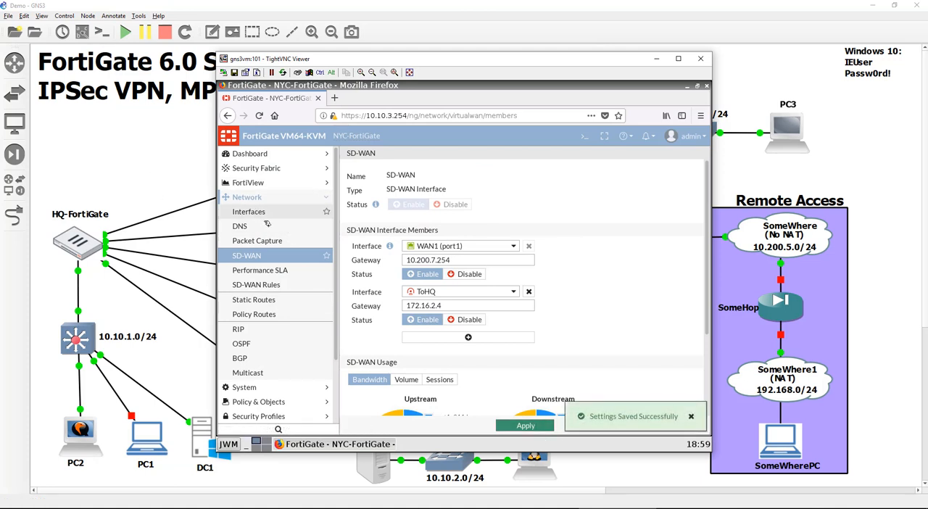
click(290, 403)
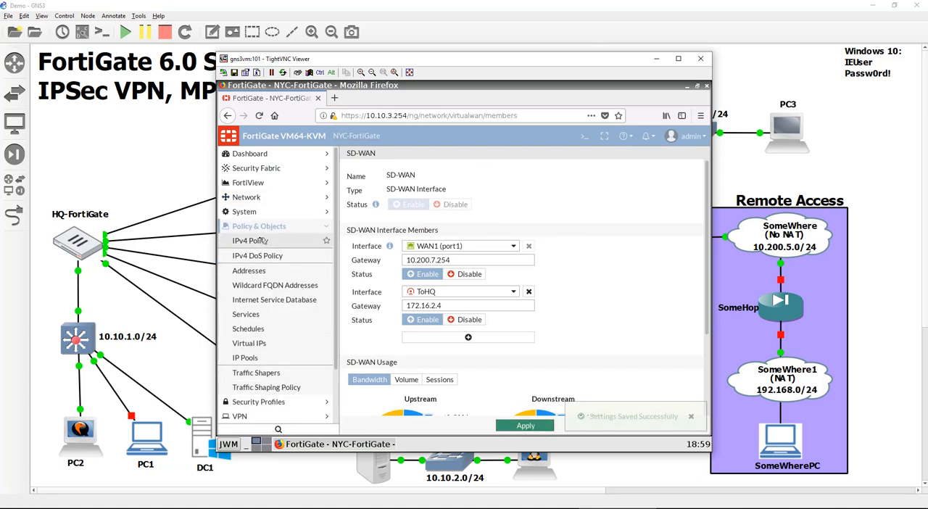
click(262, 241)
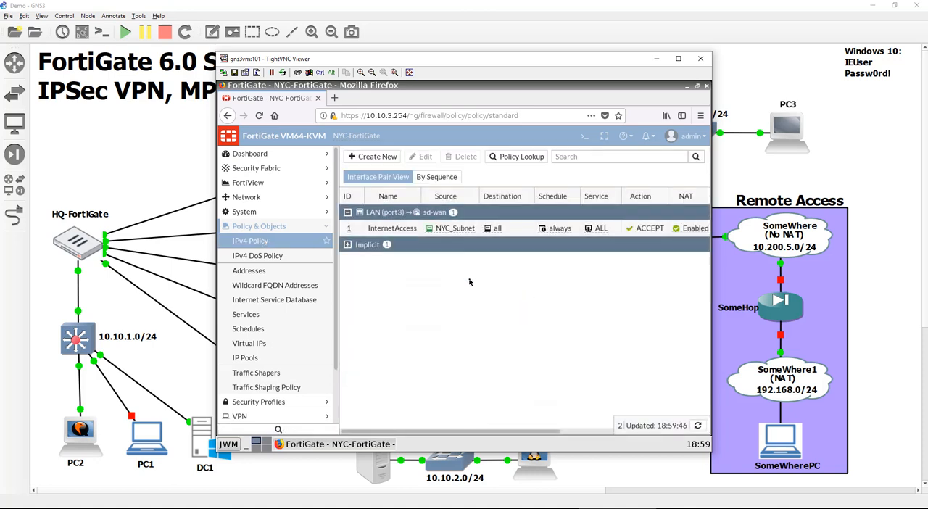
click(387, 163)
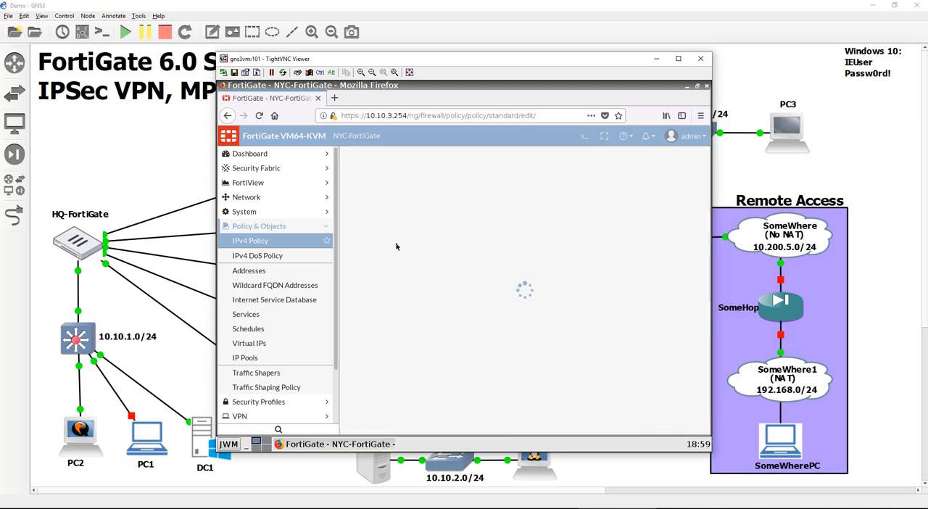
click(439, 186)
text(FromHQ)
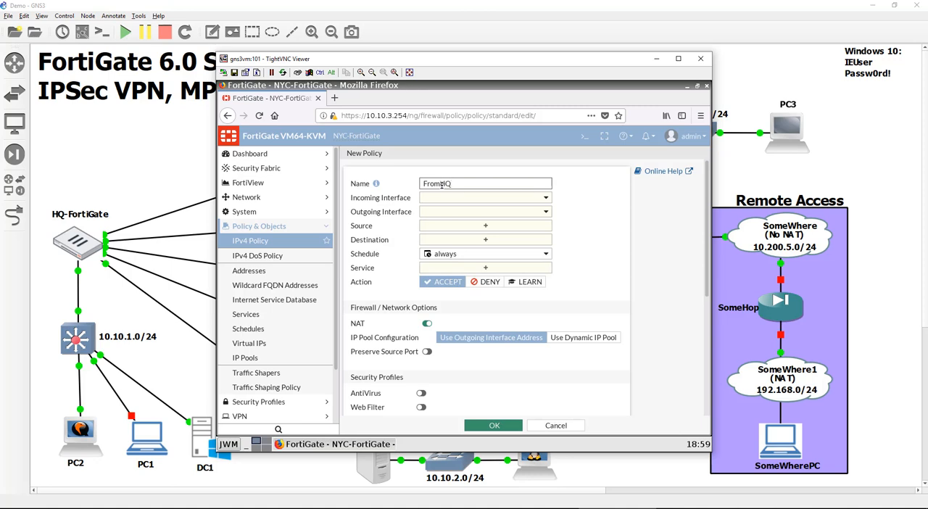
- Set the FromHQ policy's incoming interface to SD-WAN and its outgoing interface to LAN (port3)
click(520, 202)
mouse_move(514, 237)
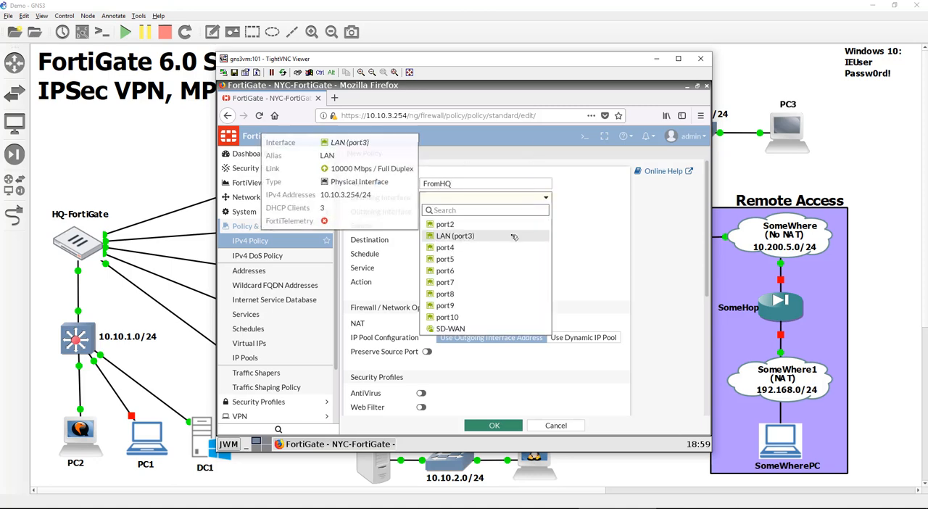
click(509, 330)
click(482, 211)
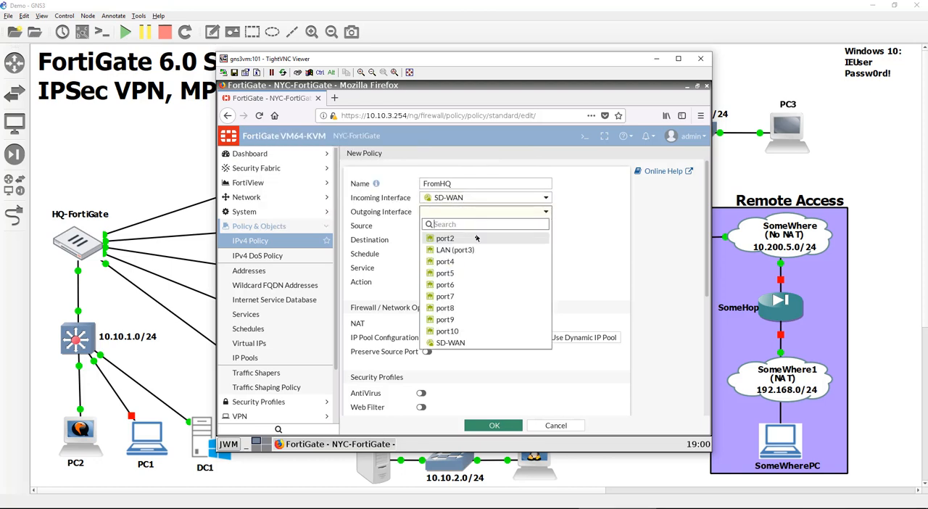
click(480, 250)
- Start a new address object from the policy's source selection and name it InternalSubnet
click(485, 226)
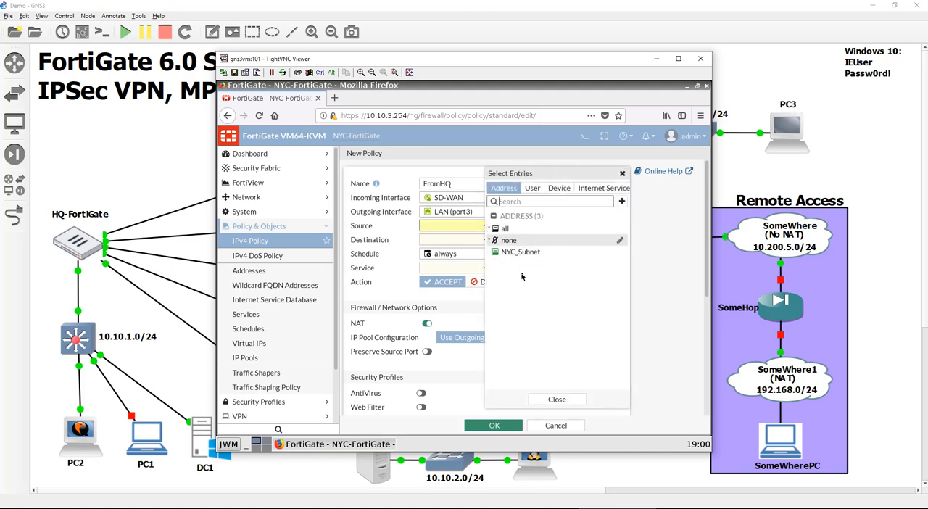
click(621, 201)
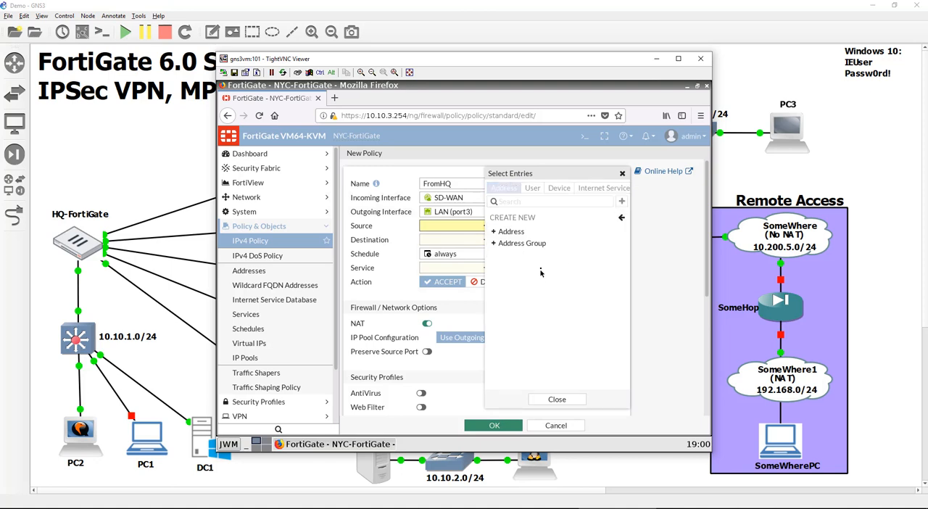
click(516, 232)
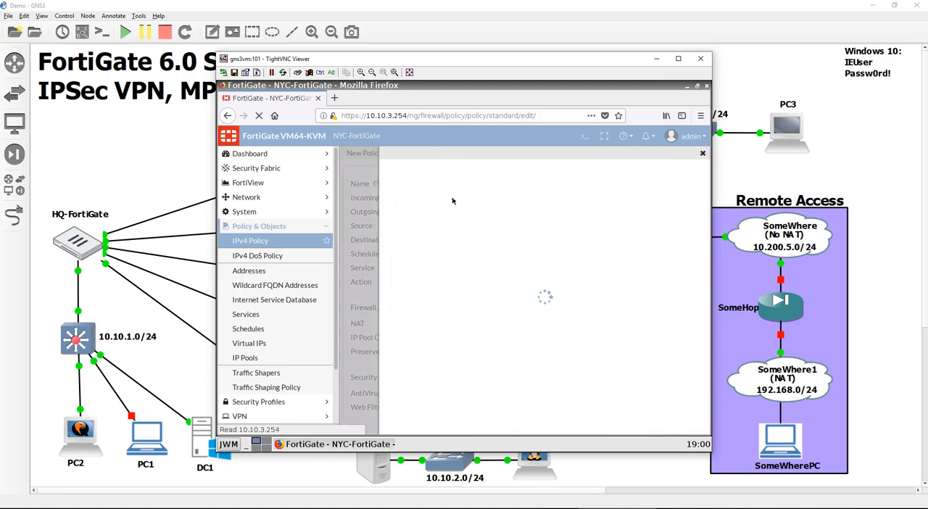
click(529, 178)
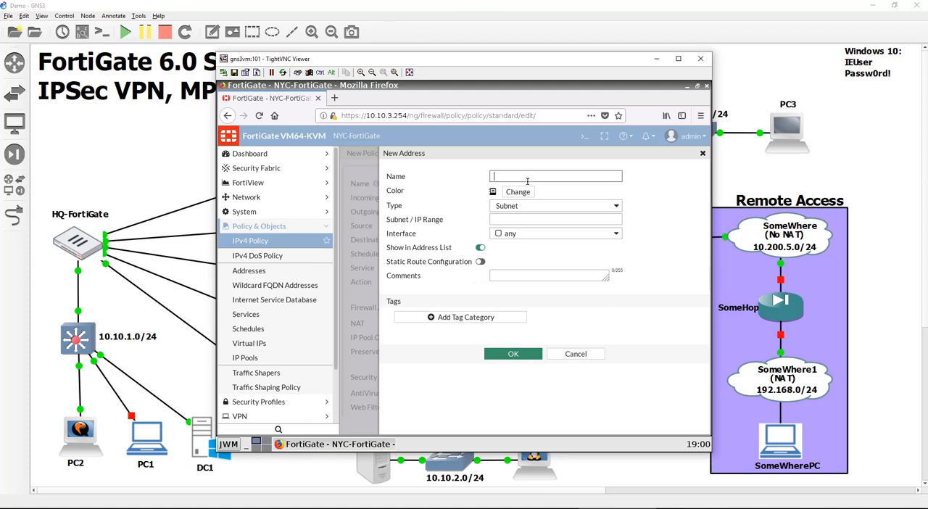
text(Internet)
key(BackSpace)
text(alSubnet)
- Set the InternalSubnet address to 10.10.0.0/16, enable static route configuration and save it
click(516, 217)
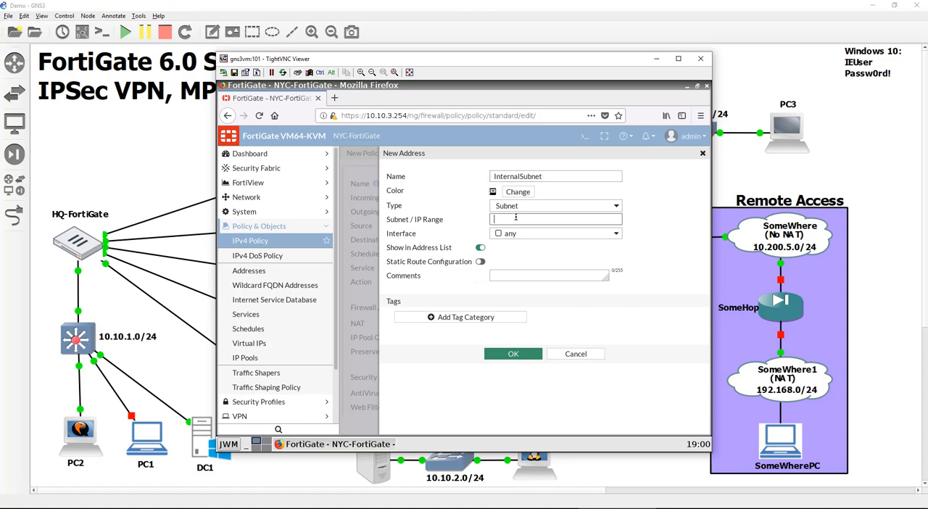
text(10.10.3.0/16)
click(480, 261)
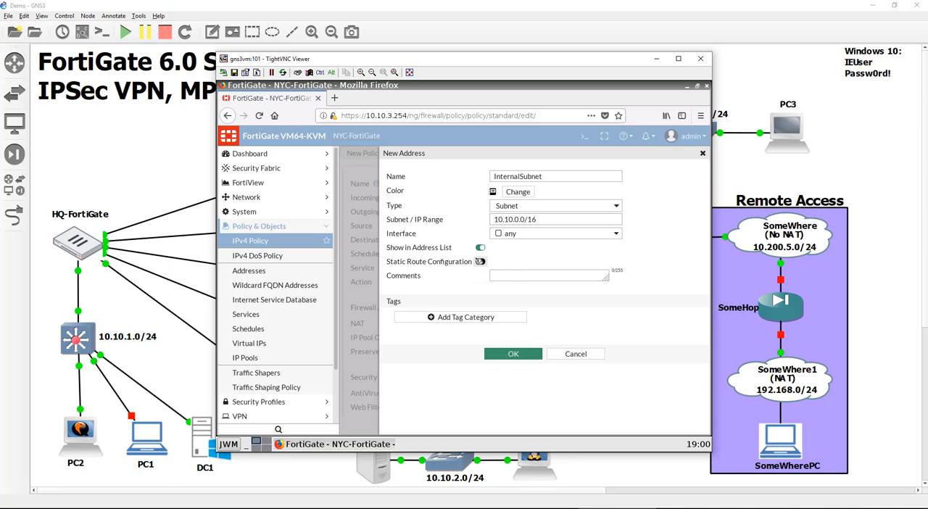
click(516, 354)
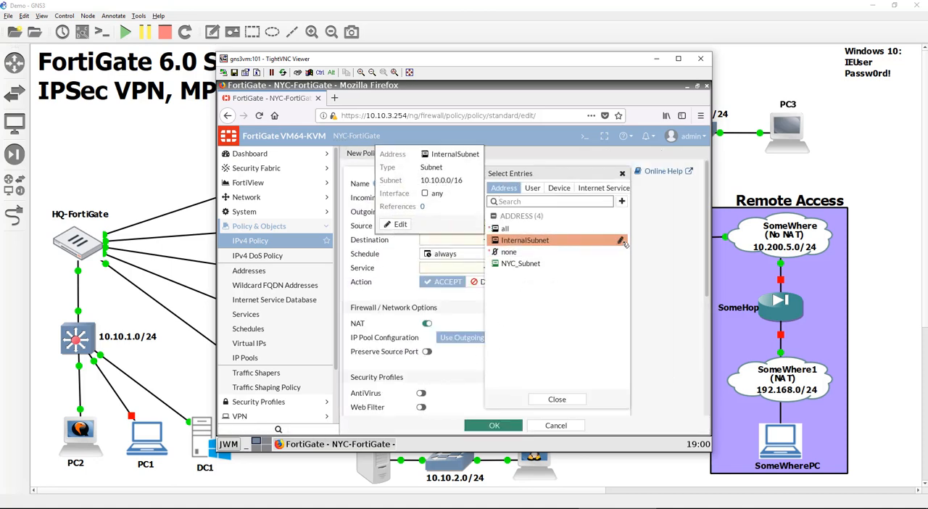
- Edit the InternalSubnet address to change its color to green, and save it
click(623, 242)
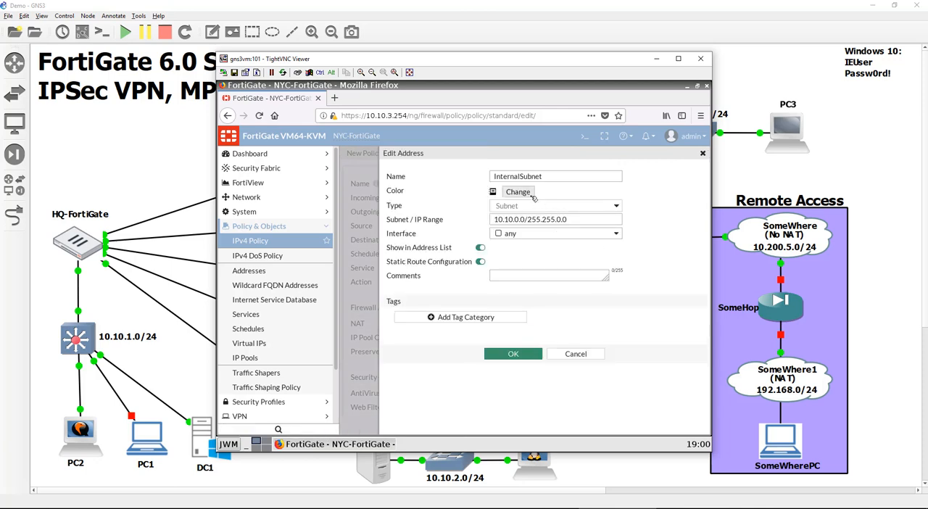
click(530, 196)
click(563, 208)
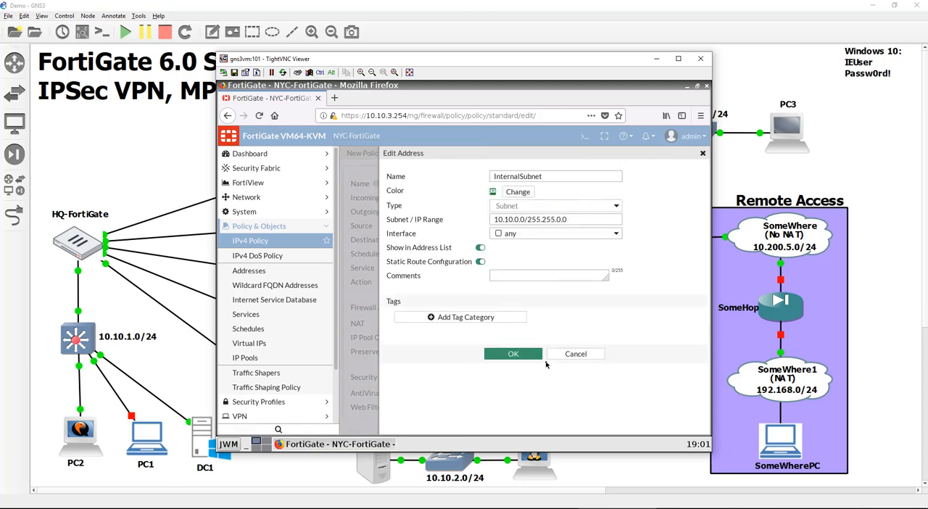
click(542, 355)
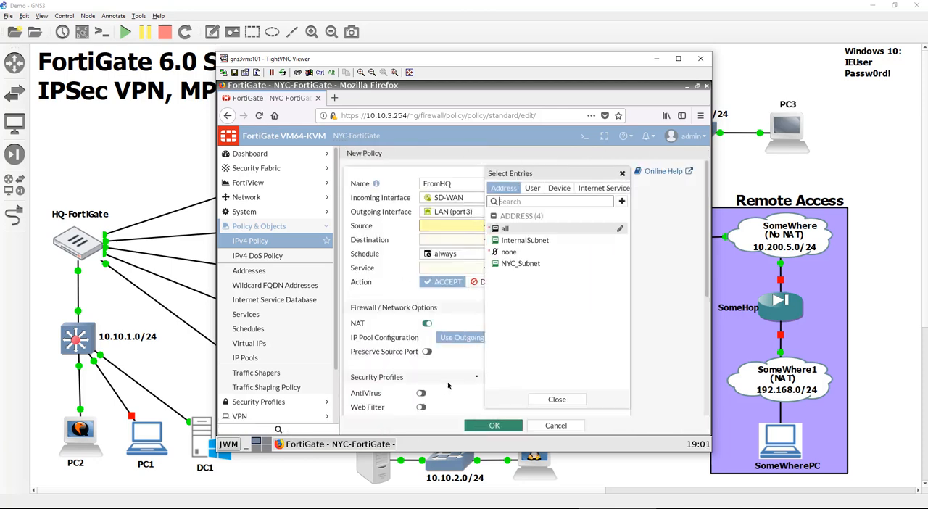
- Start a new address object from the policy's source selection, name it VPN and set its color to magenta
click(620, 202)
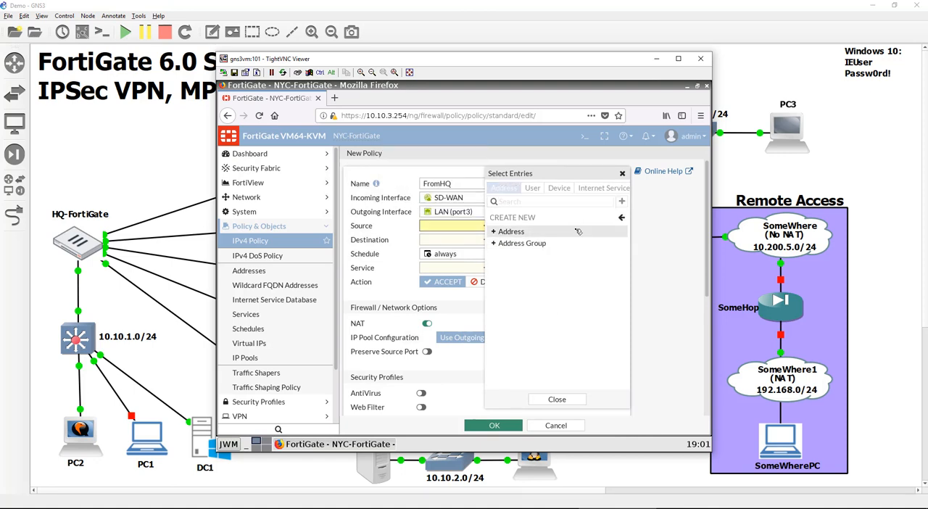
click(575, 231)
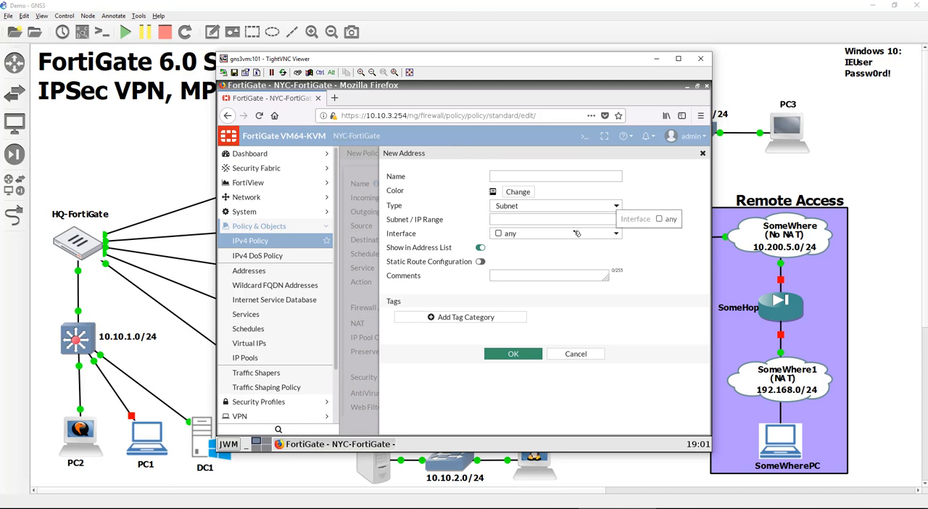
click(572, 177)
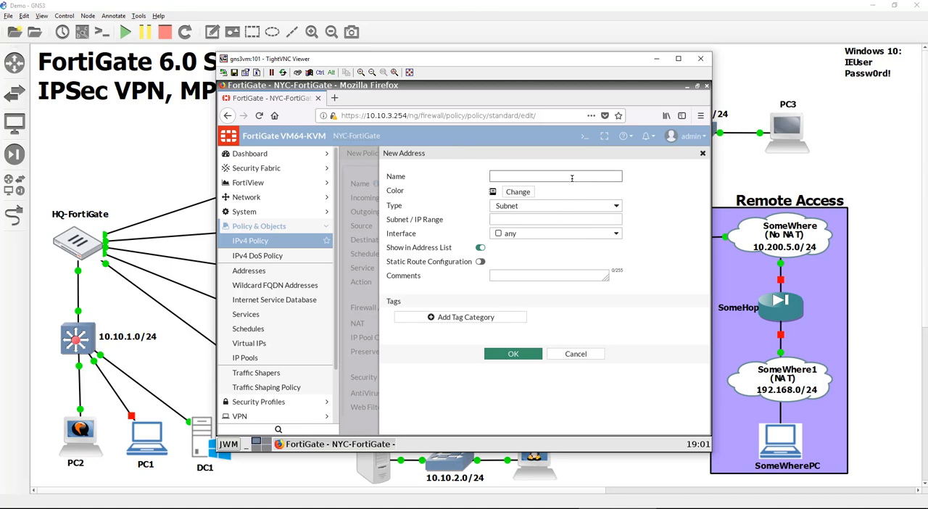
text(VPN)
key(Tab)
click(518, 192)
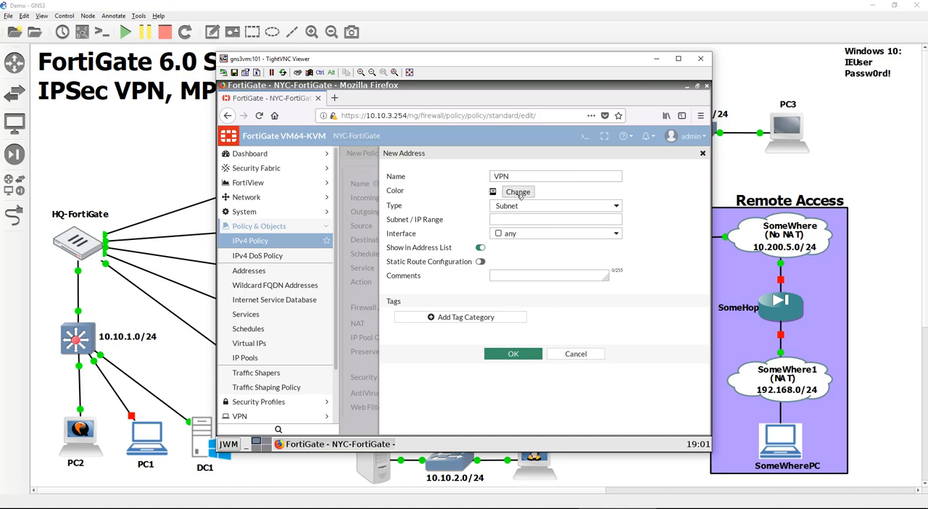
click(590, 227)
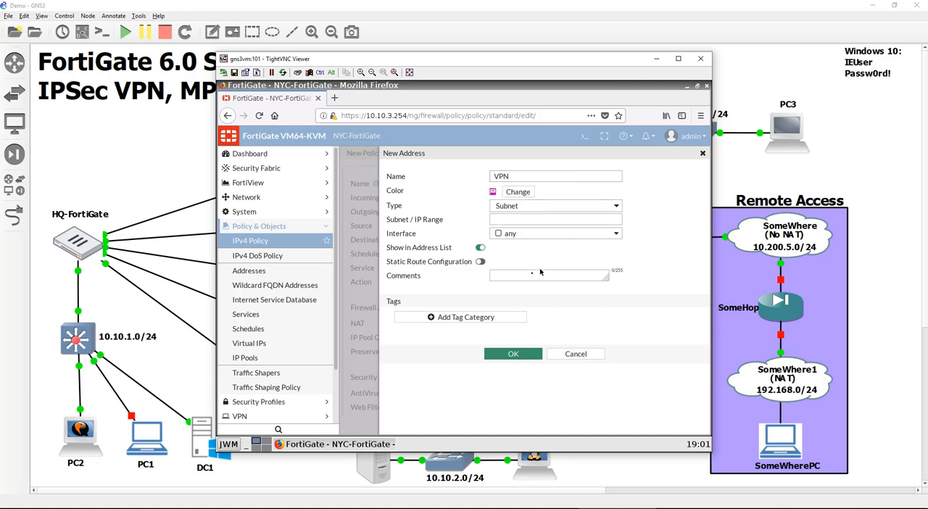
- Set the VPN address to 172.16.2.0/24, enable static route configuration and save it
click(527, 221)
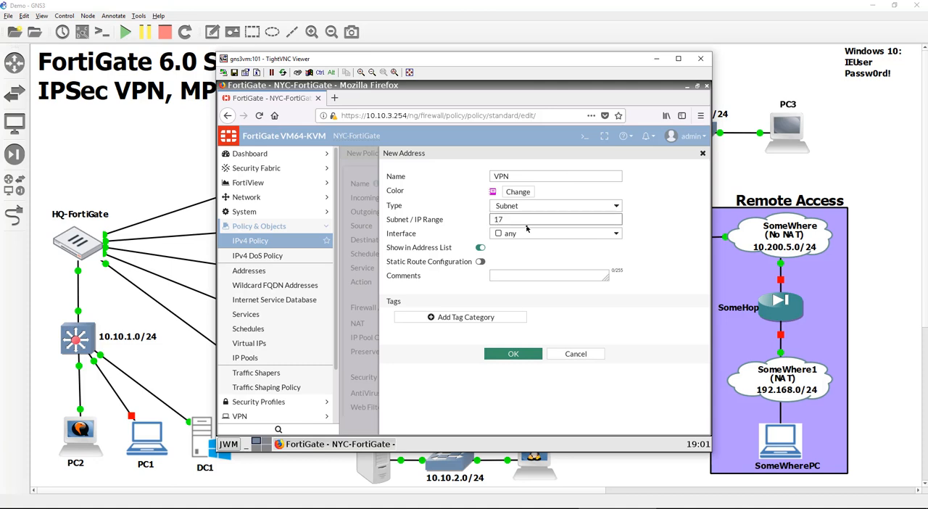
text(172.16.2.0/24)
click(480, 261)
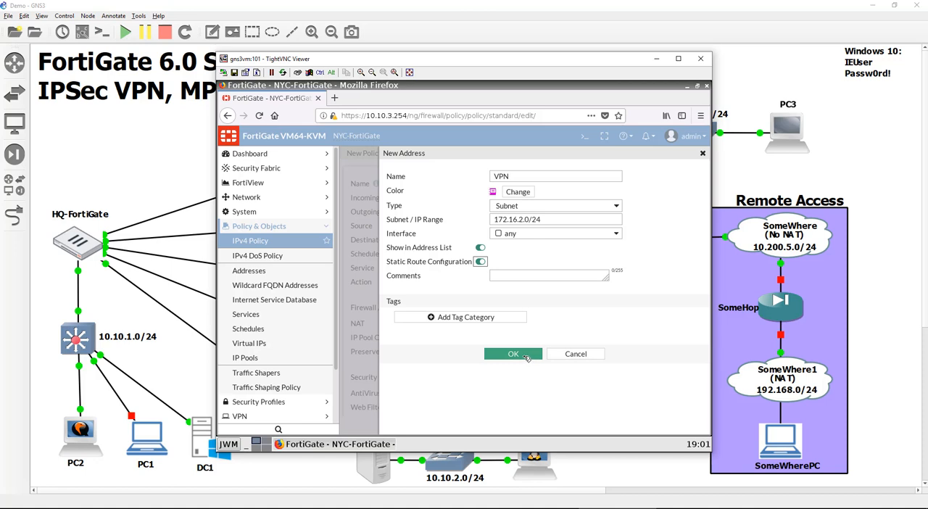
click(522, 357)
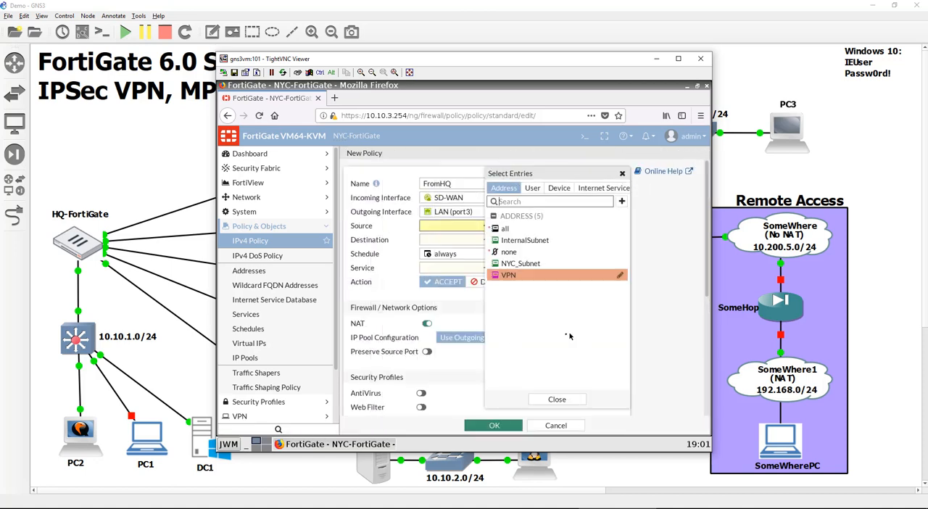
- Set the FromHQ policy's sources to InternalSubnet and VPN and its destination to NYC_Subnet
click(548, 247)
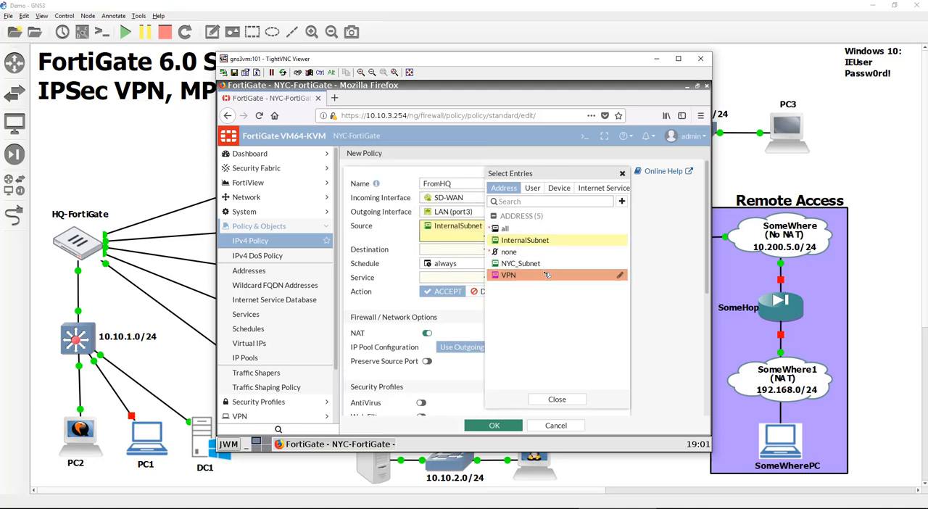
click(547, 282)
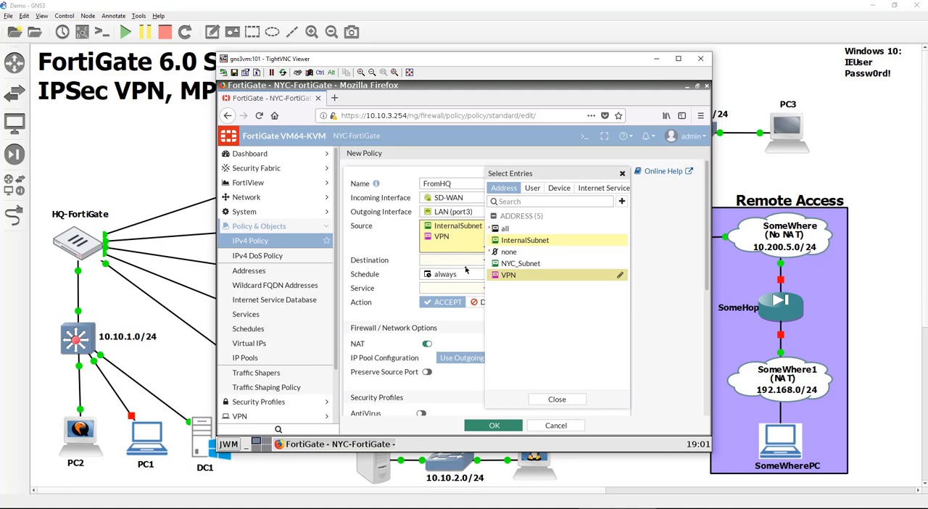
click(503, 261)
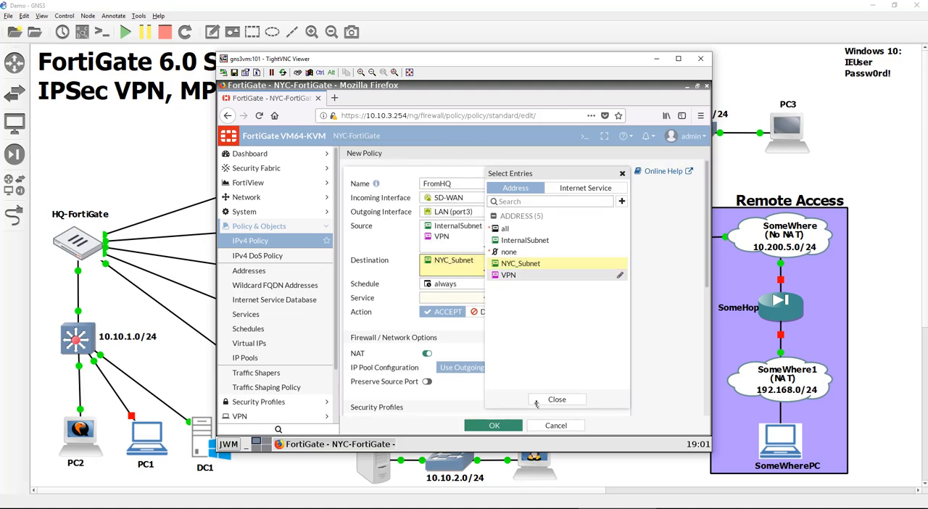
click(557, 398)
- Disable NAT on the FromHQ policy, set its service to ALL and save the policy
click(442, 354)
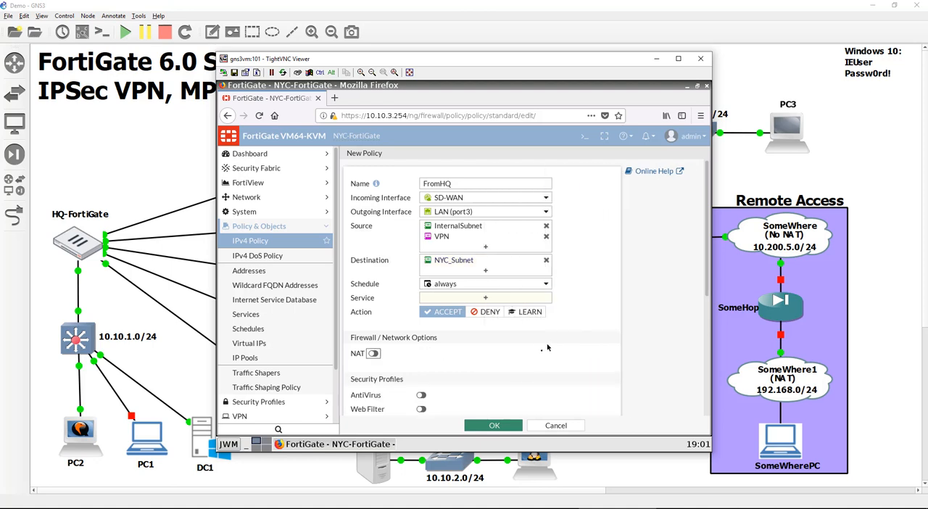
click(500, 425)
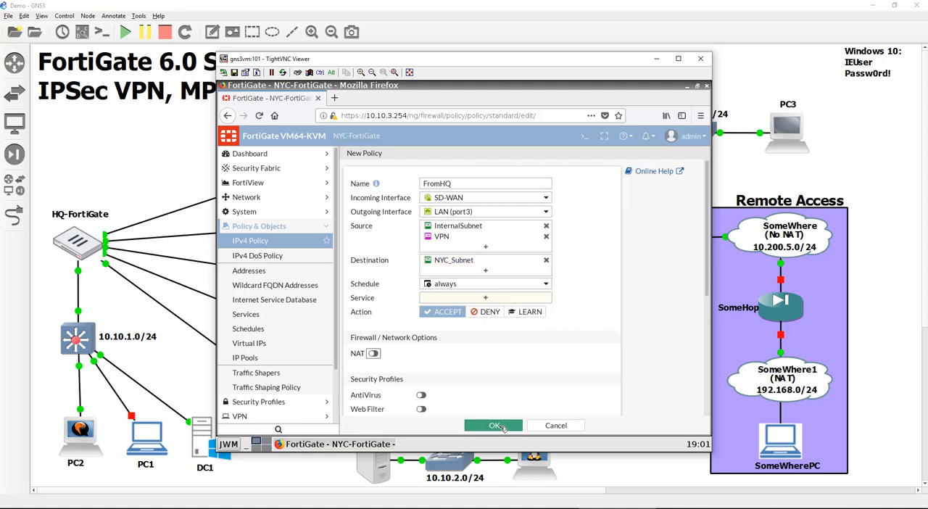
click(500, 425)
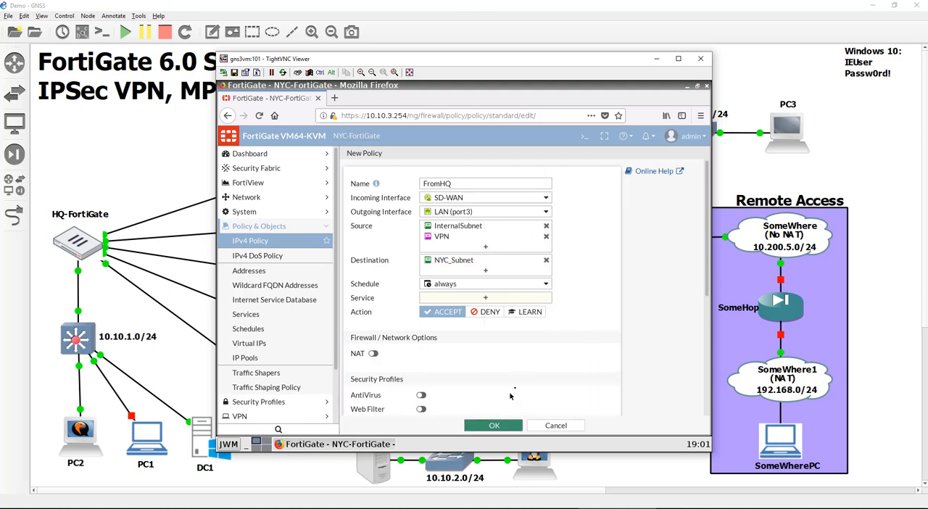
click(504, 299)
click(525, 229)
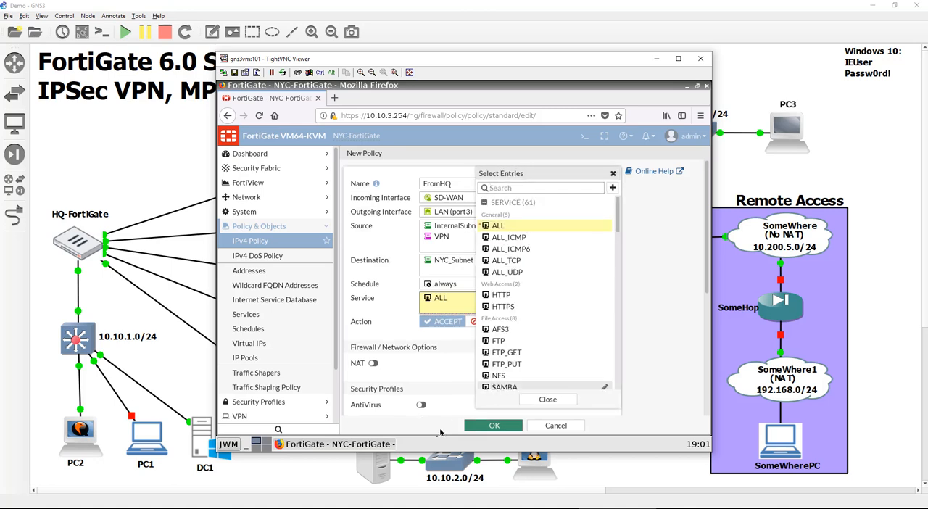
click(478, 426)
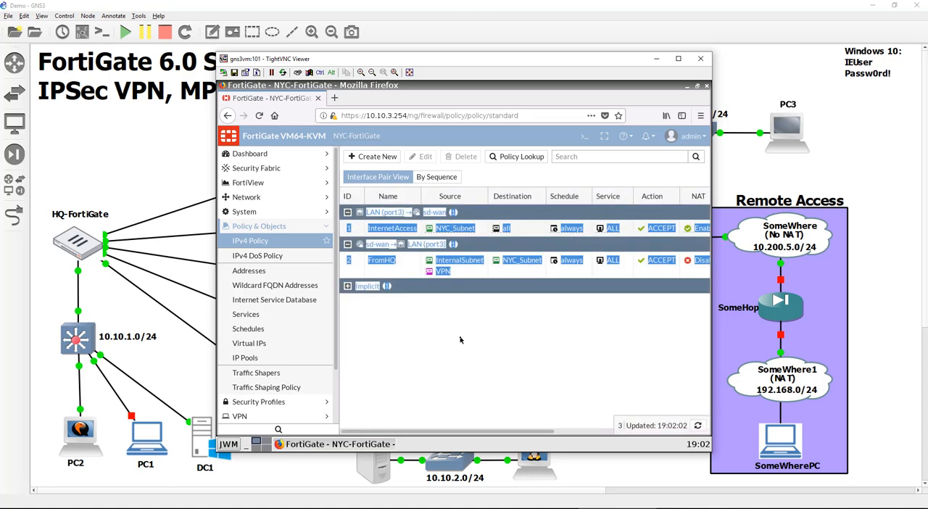
- Create a reverse clone of the FromHQ policy in the IPv4 policy list
click(412, 275)
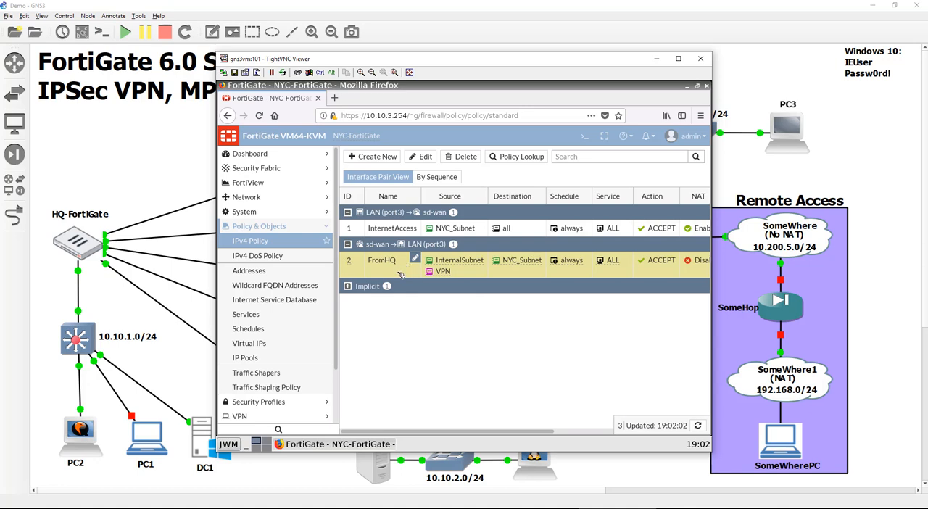
right_click(398, 274)
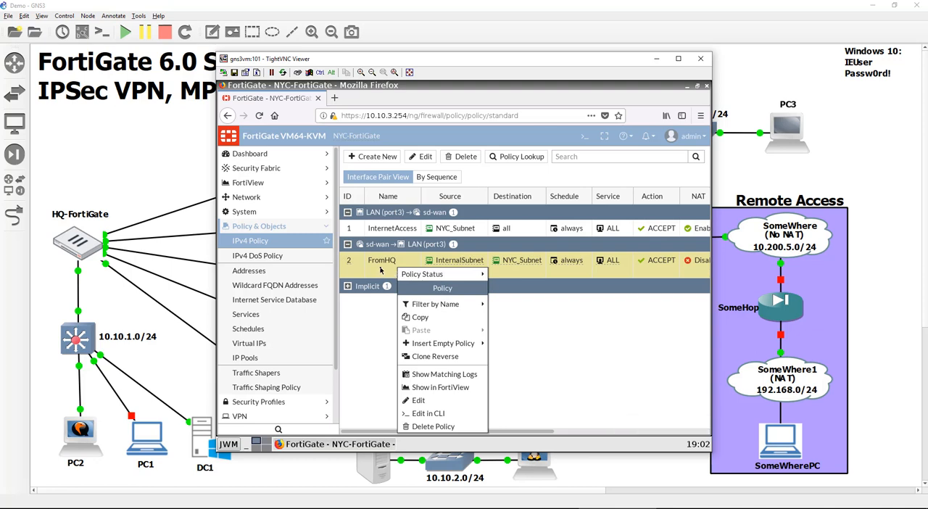
click(457, 356)
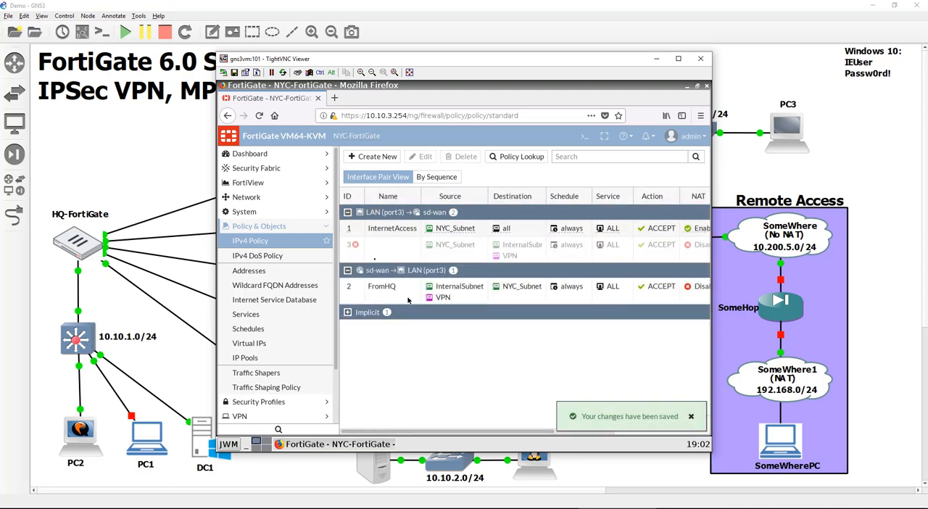
- Edit the unnamed cloned policy from LAN (port3) to SD-WAN, name it ToHQ and save it
double_click(392, 253)
click(455, 183)
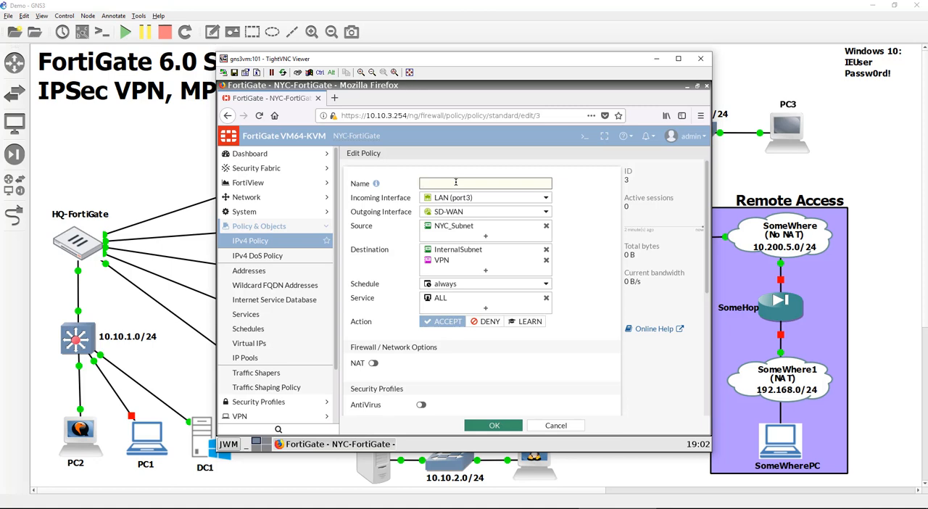
text(toHQ)
key(BackSpace)
text(ToHQ)
click(494, 424)
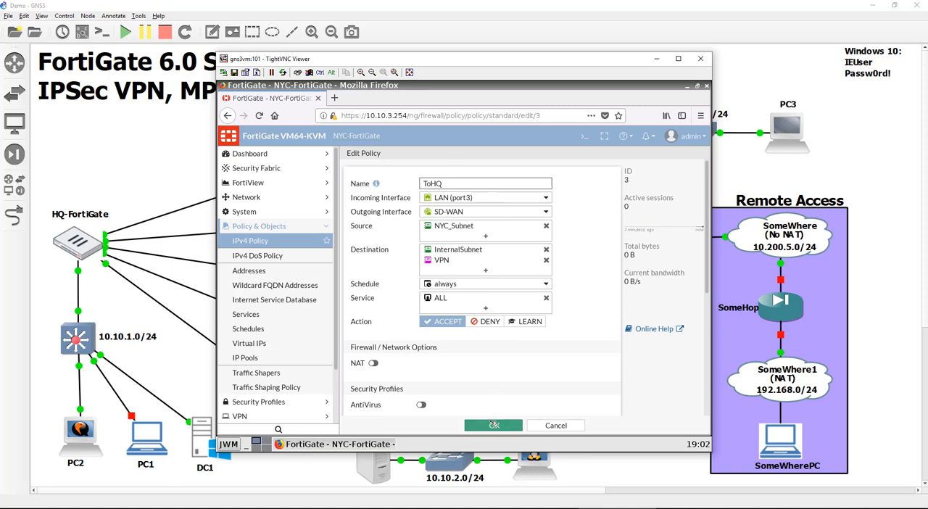
scroll(492, 413, down, 5)
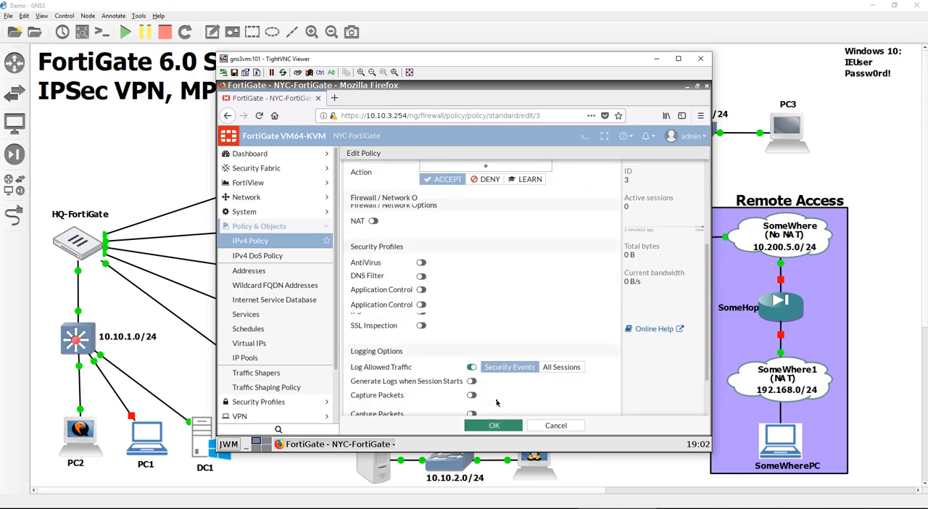
click(416, 388)
click(482, 428)
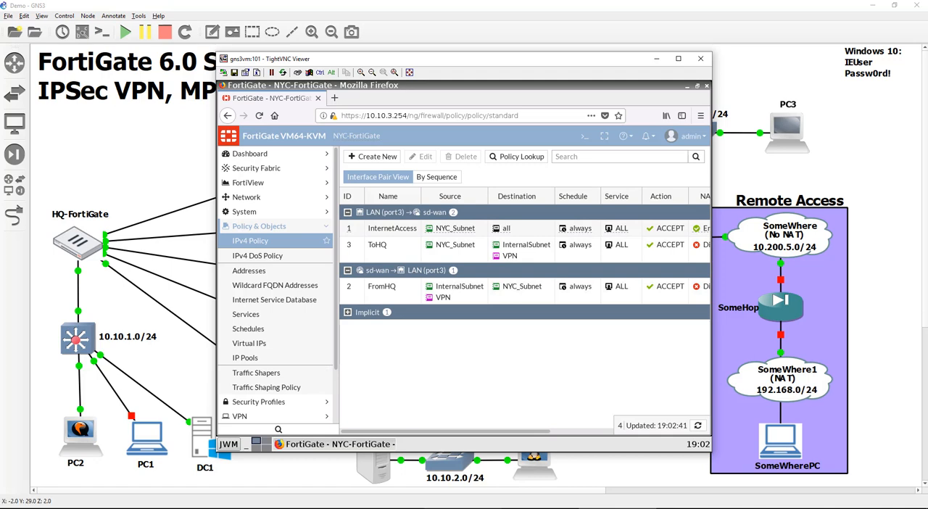
- Switch to HQ-FortiGate, refresh its Performance SLA list and start a new SD-WAN rule named ToNYC
click(540, 508)
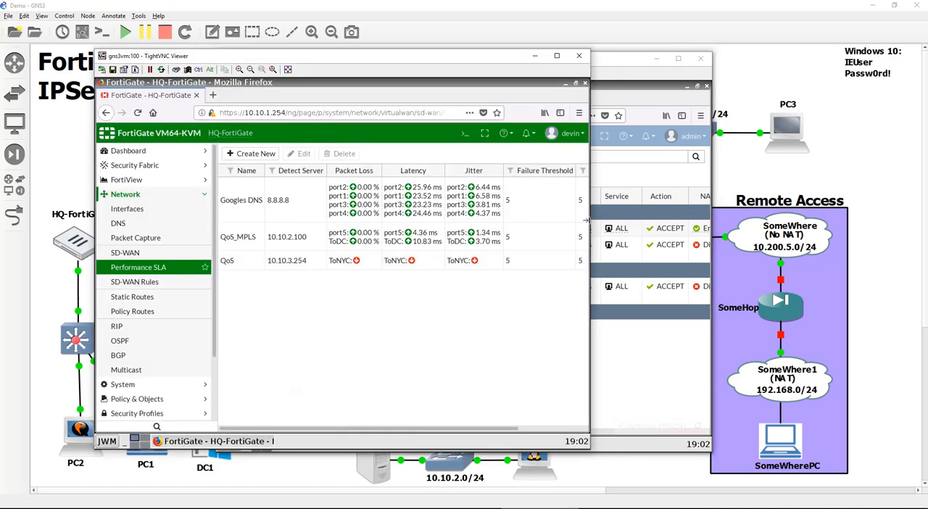
key(F5)
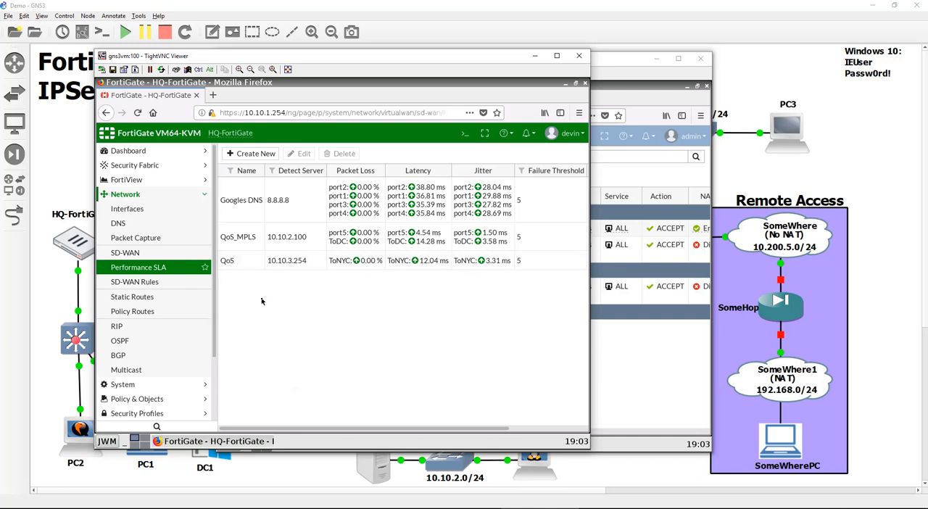
click(173, 282)
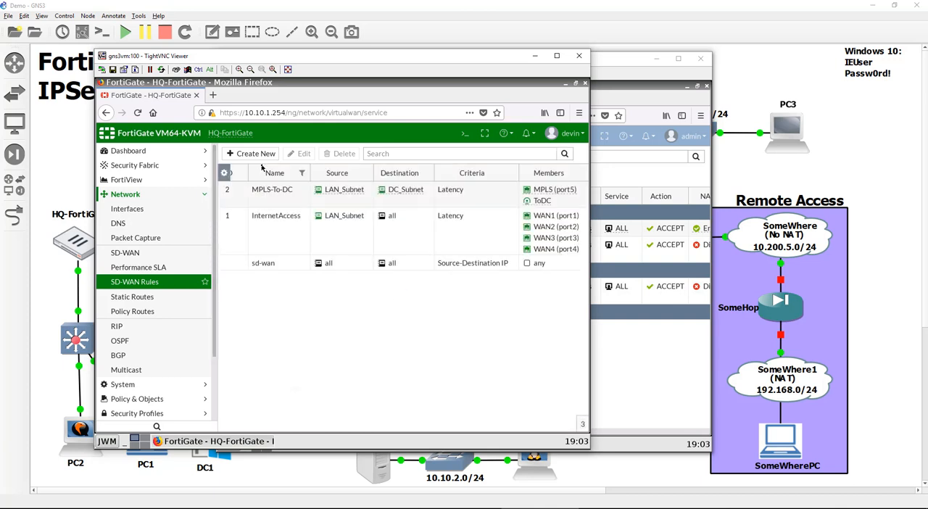
click(261, 155)
click(266, 174)
text(ToNYC)
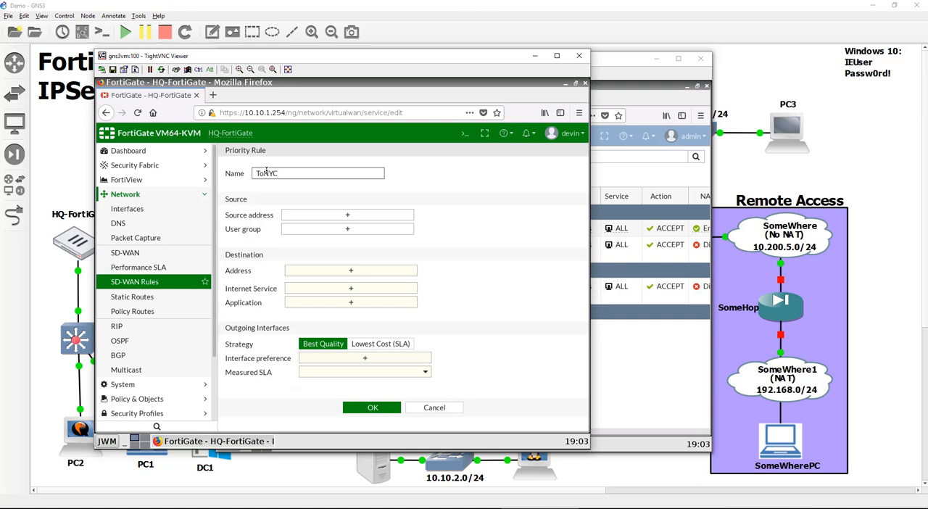
- Set the ToNYC rule's source address to LAN_Subnet
click(331, 217)
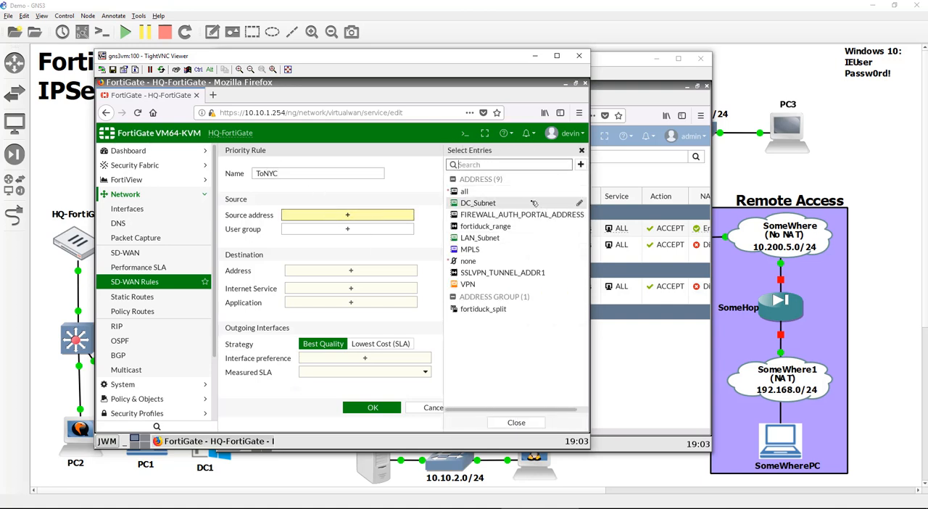
click(507, 238)
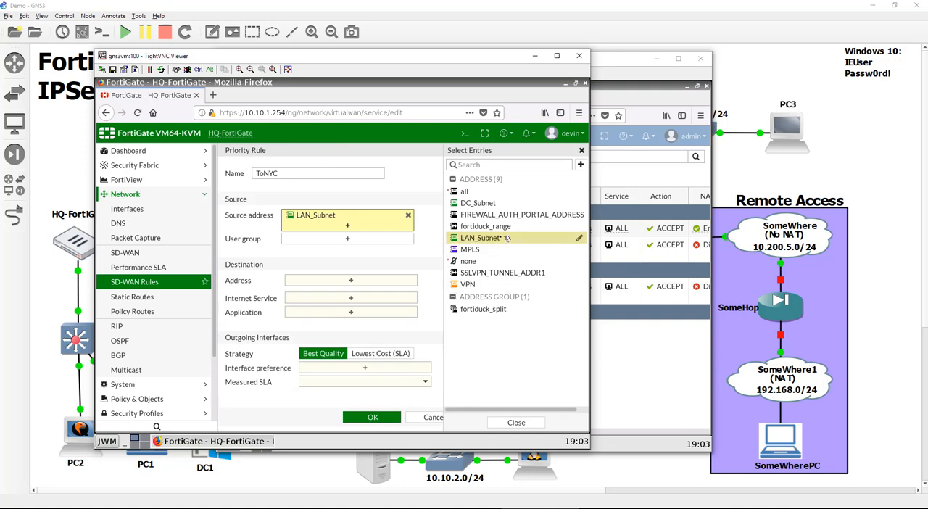
mouse_move(524, 240)
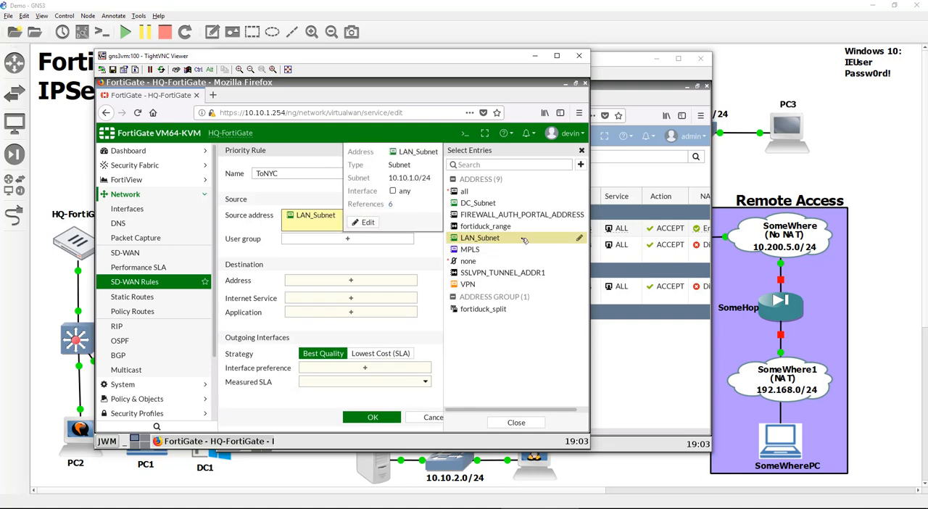
- Start a new address object from the ToNYC rule's destination selection and name it NYC_Subject
click(355, 280)
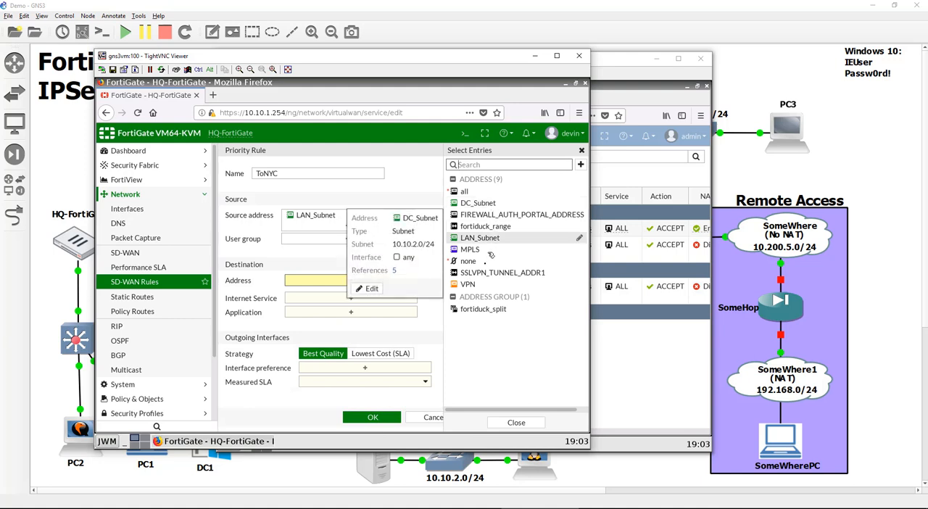
mouse_move(493, 310)
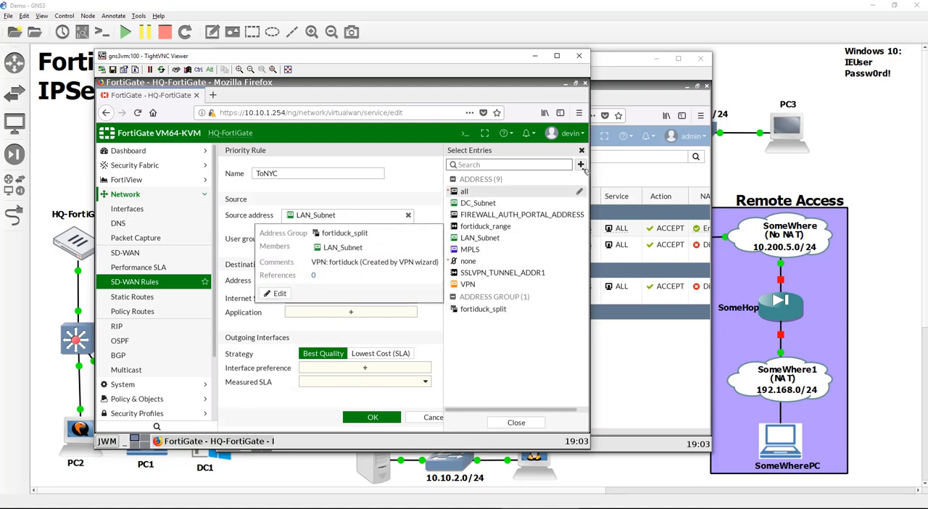
click(580, 165)
click(484, 182)
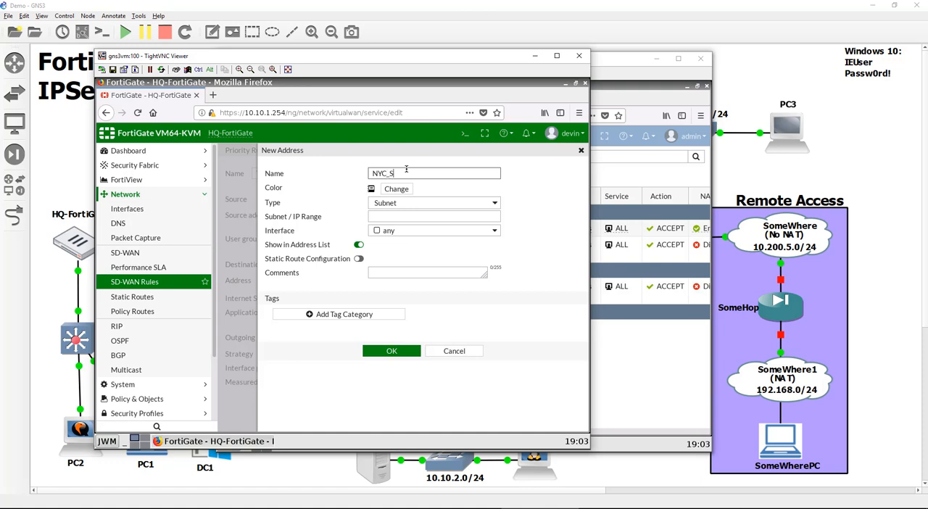
text(bnet)
- Set the NYC_Subject address's color to green and its subnet to 10.10.3.0/24
click(395, 189)
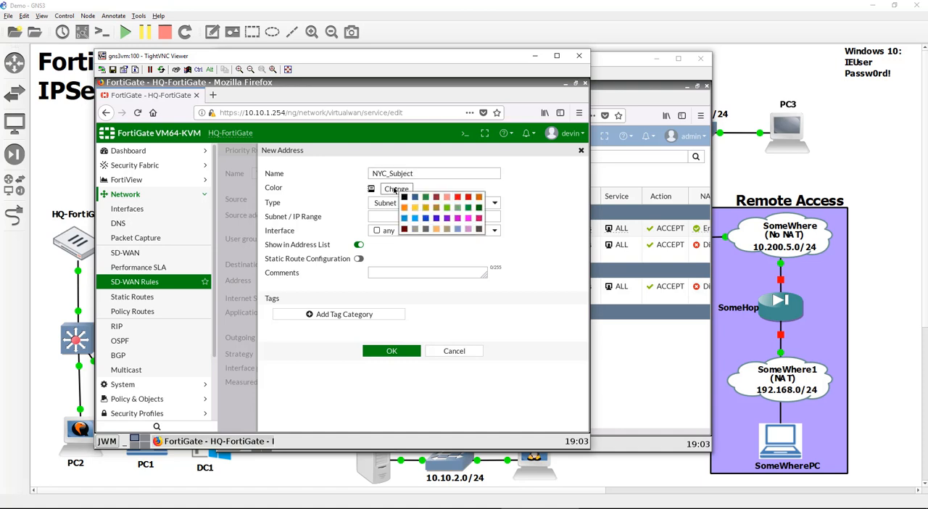
click(426, 197)
click(409, 216)
text(10.10.3.0/24)
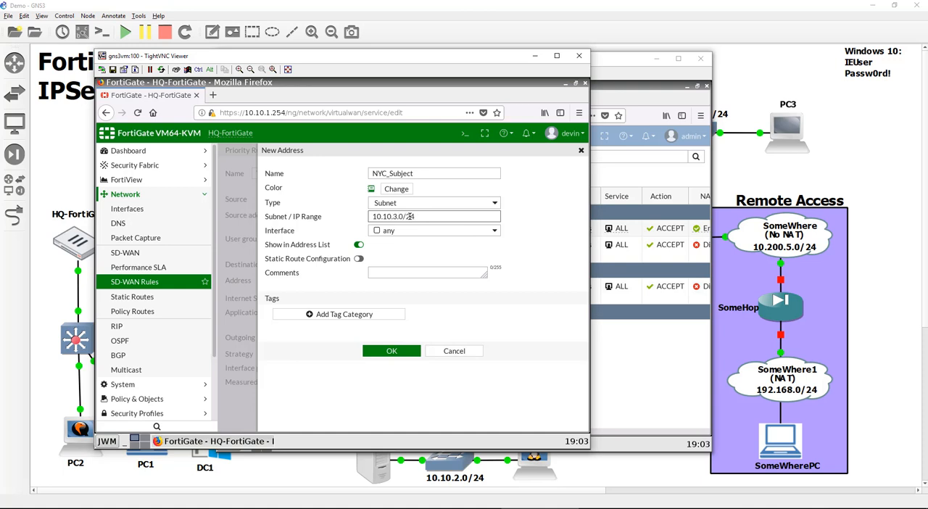
- Enable static route configuration for the NYC_Subject address, save it and select it as the ToNYC rule's destination
click(358, 258)
click(393, 352)
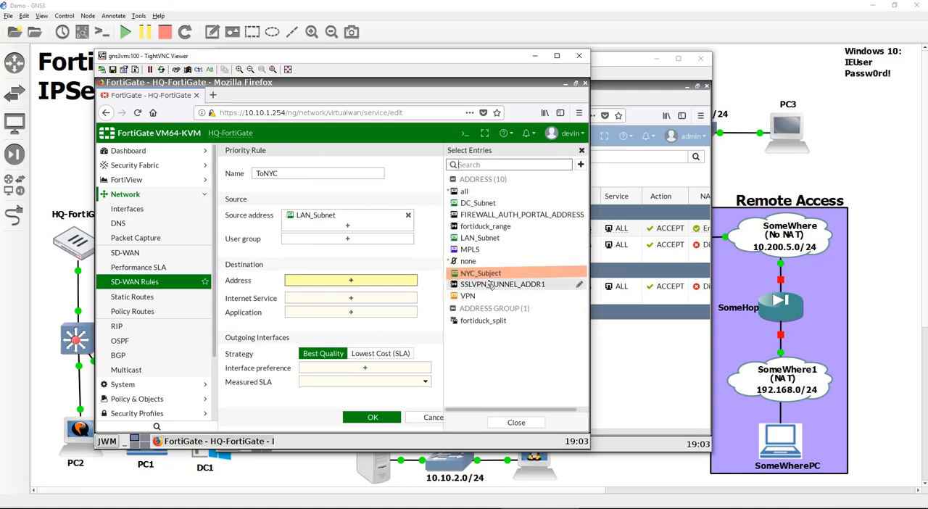
click(494, 273)
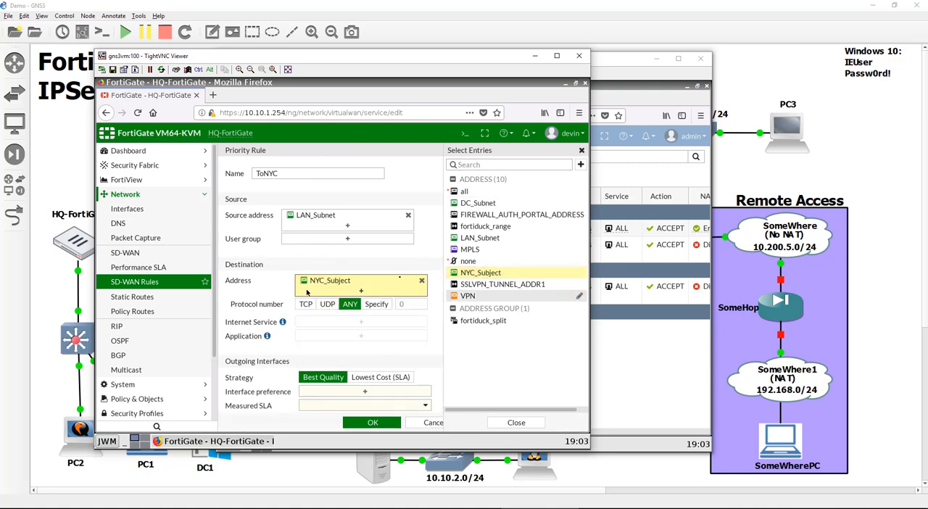
- Set the ToNYC rule's interface preference to ToNYC and its measured SLA to QoS, and save the rule
click(360, 394)
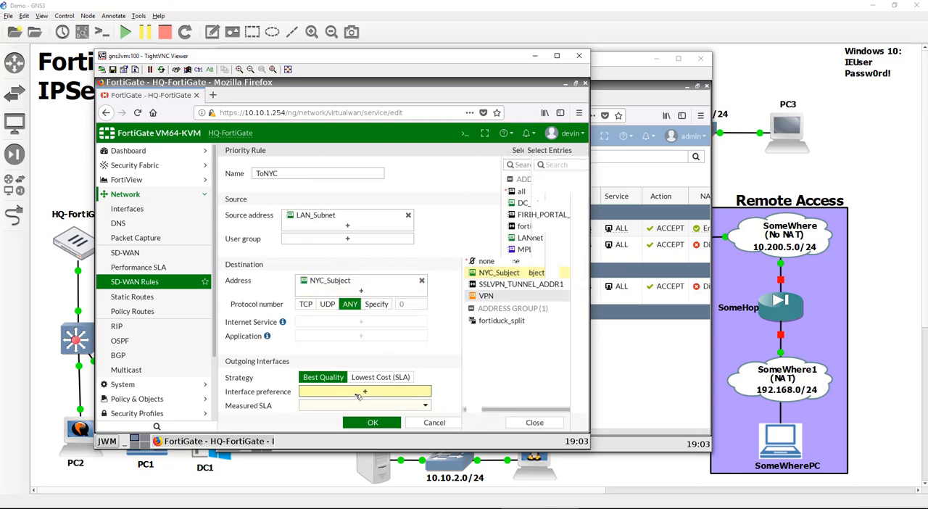
click(532, 249)
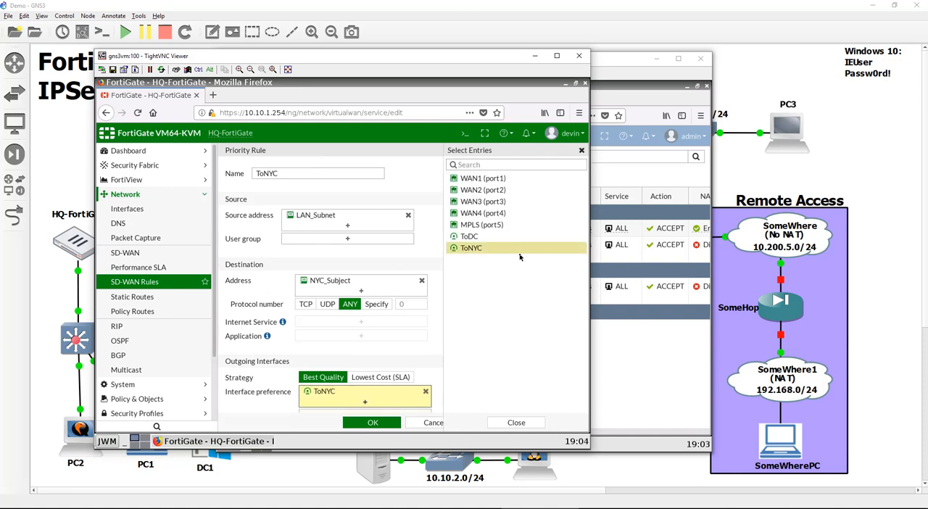
mouse_move(495, 251)
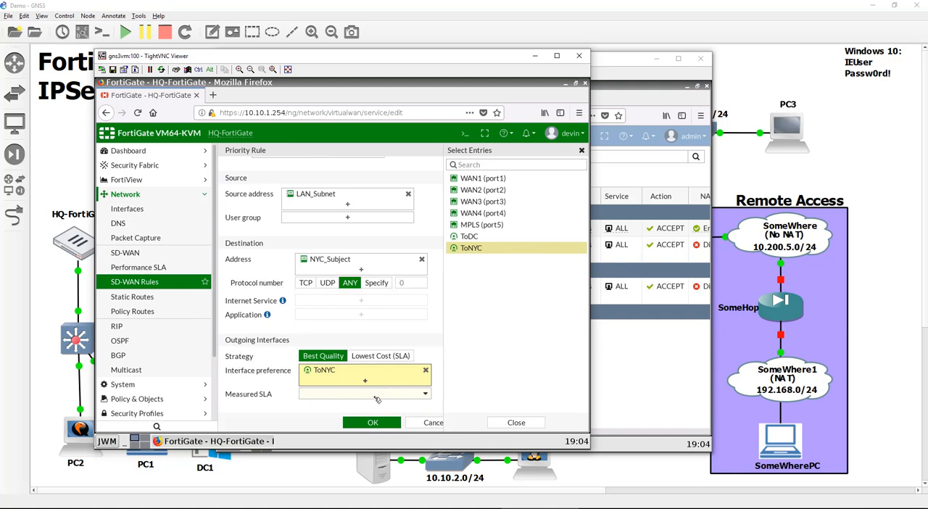
click(376, 394)
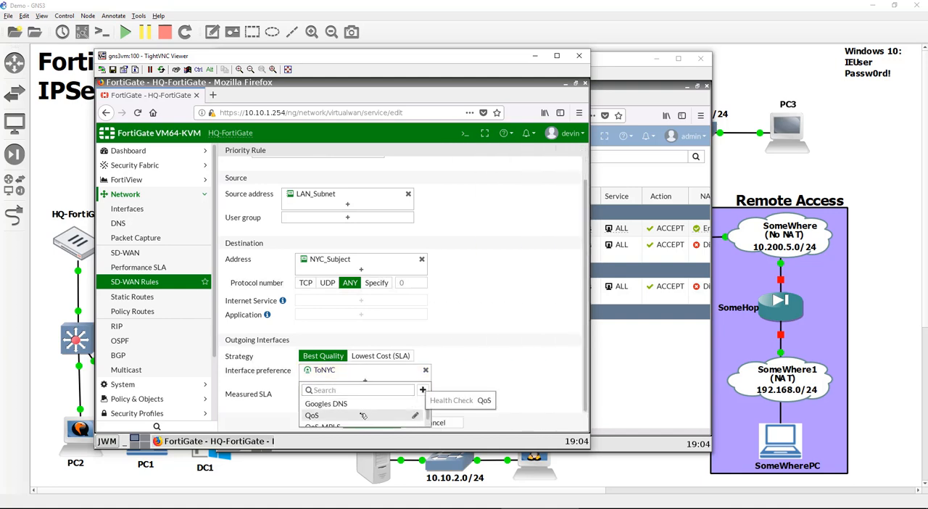
click(365, 415)
click(374, 422)
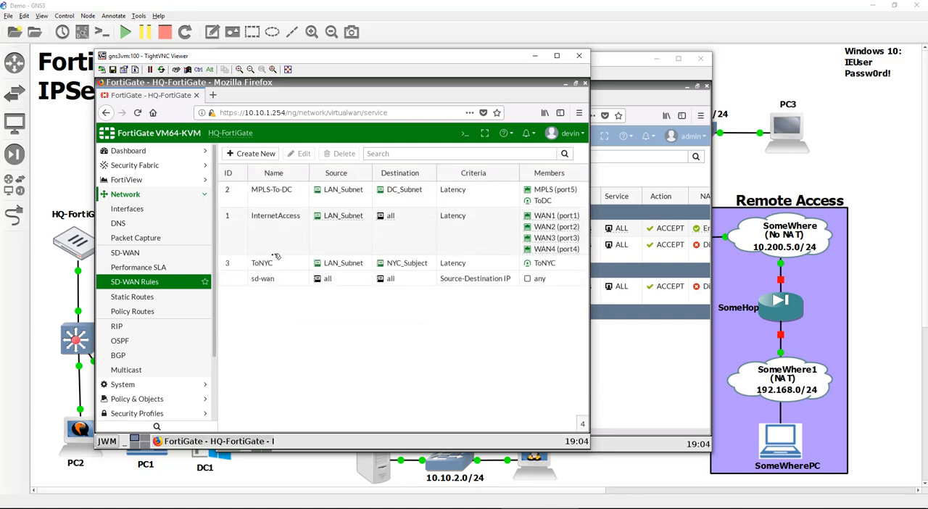
- Move the ToNYC rule above InternetAccess in the SD-WAN rule order
drag(231, 261, 229, 202)
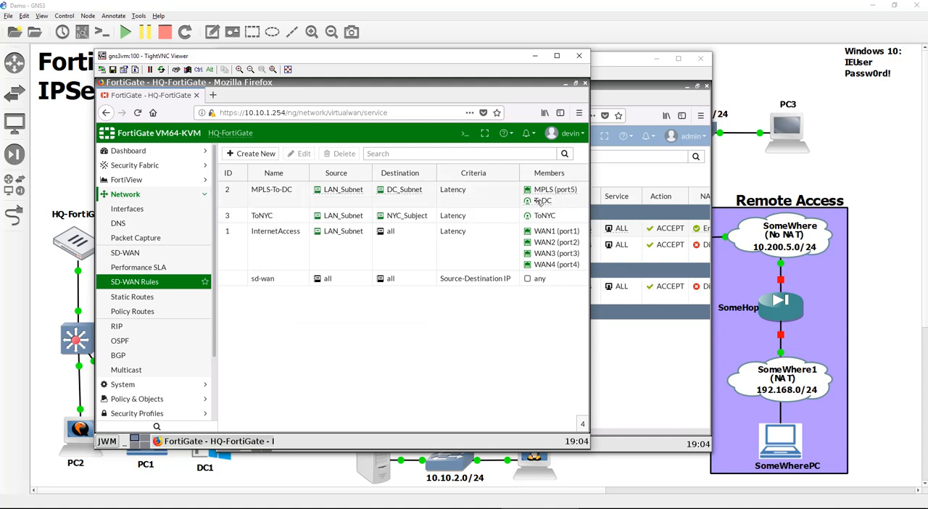
mouse_move(552, 190)
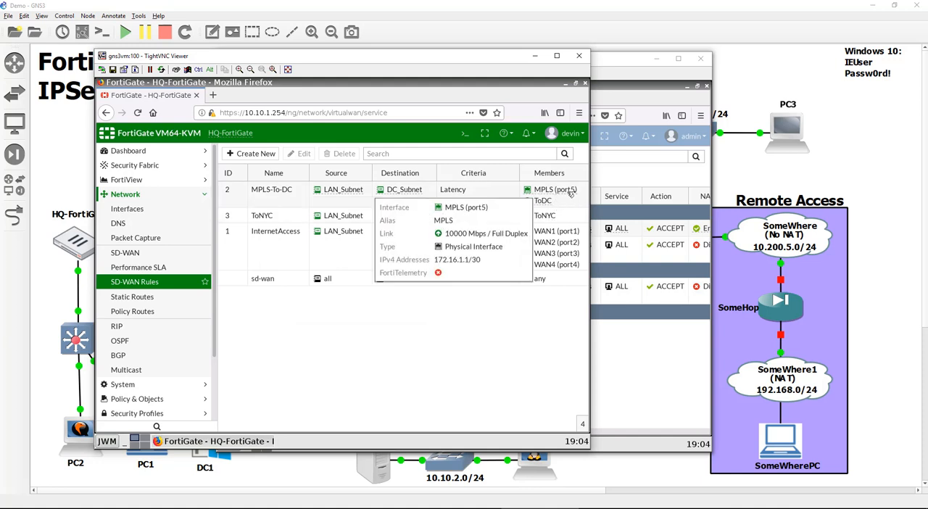
double_click(270, 325)
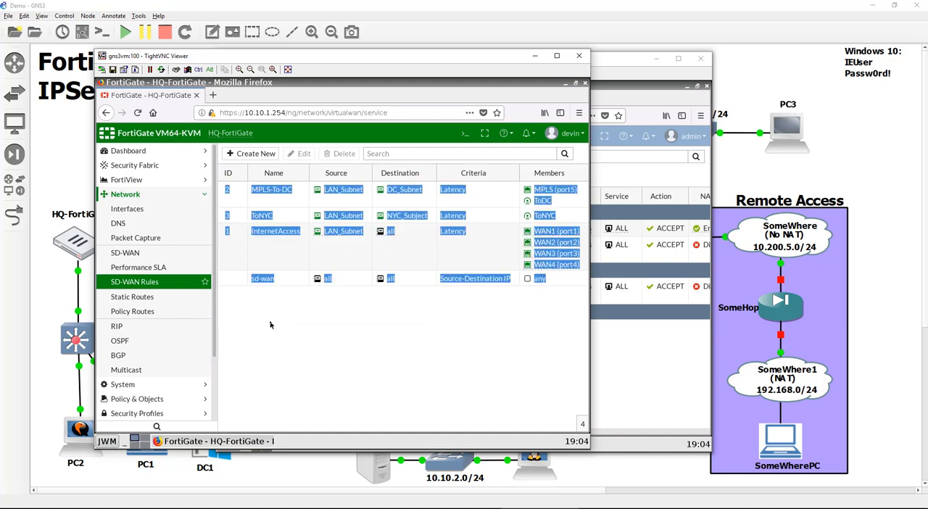
click(471, 219)
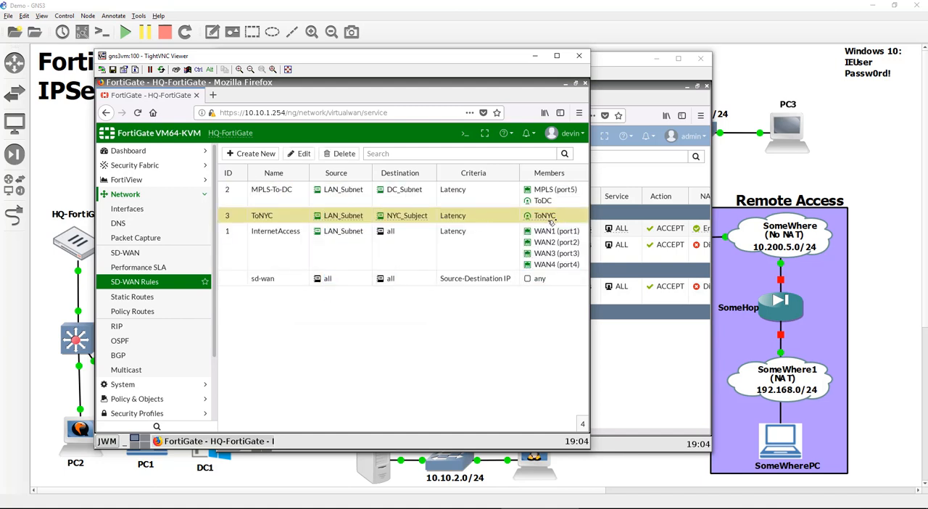
double_click(491, 317)
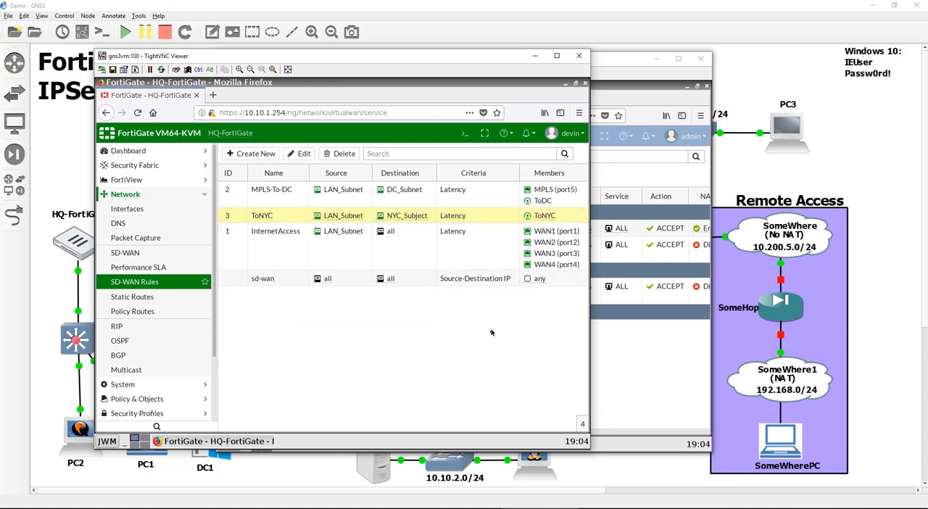
click(498, 250)
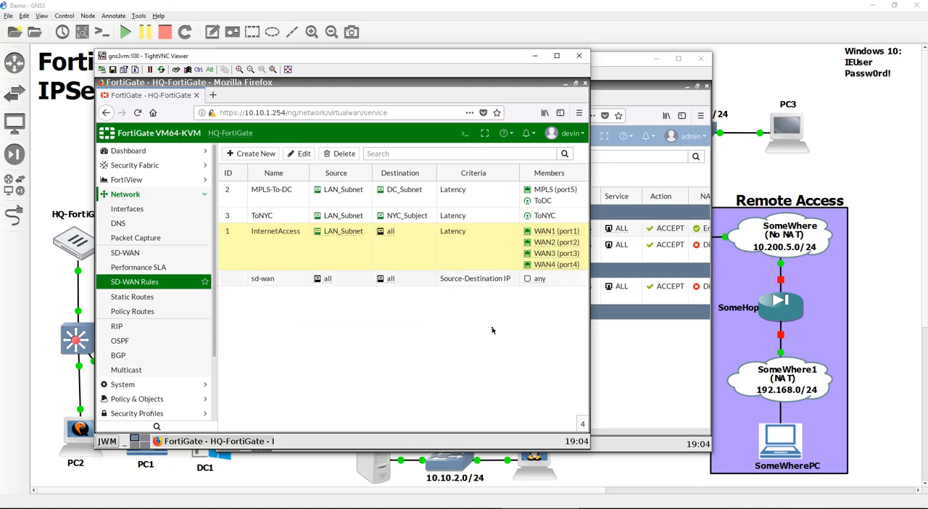
key(ctrl+a)
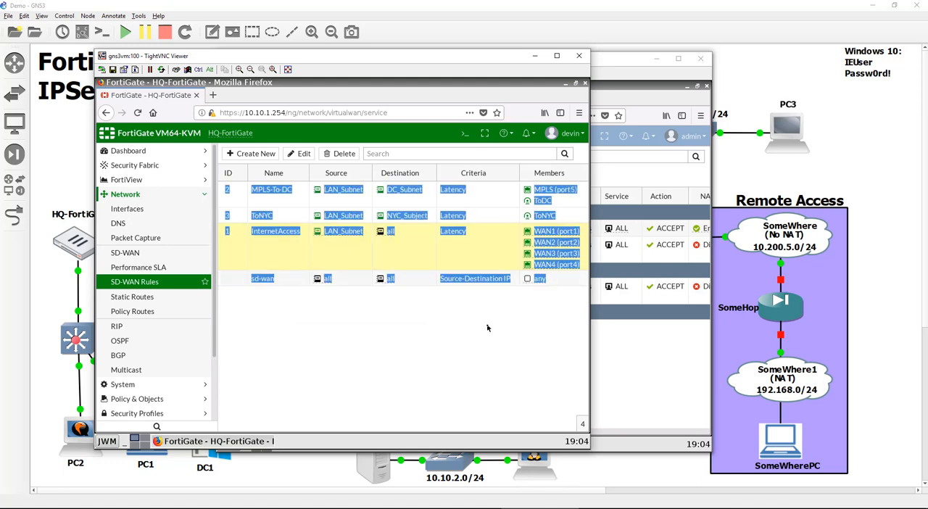
click(479, 325)
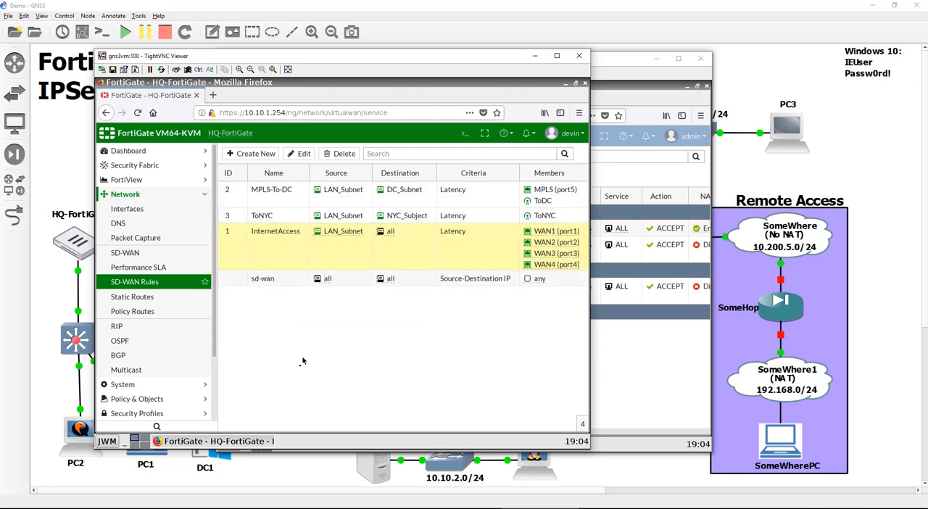
- In the IPv4 policies, add NYC_Subject to the To_DC_MPLS policy's destination addresses and apply the change
scroll(213, 371, down, 2)
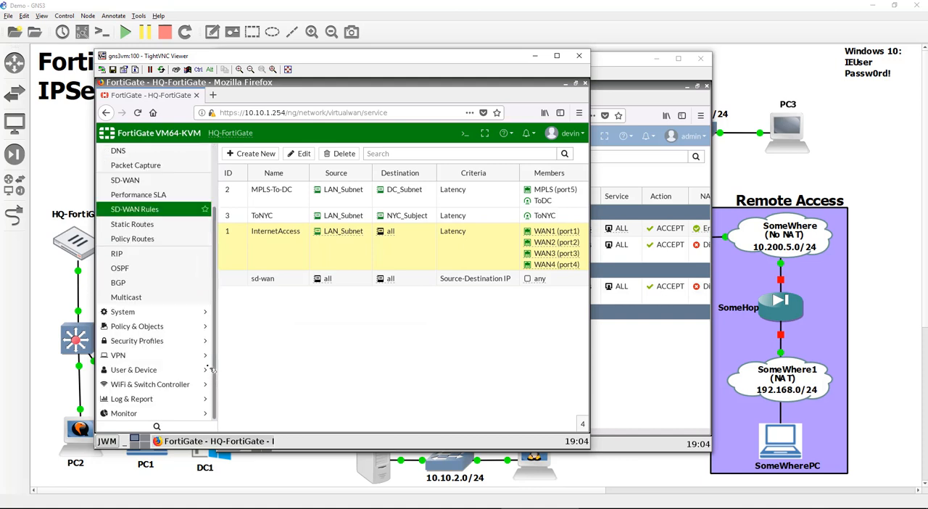
click(165, 328)
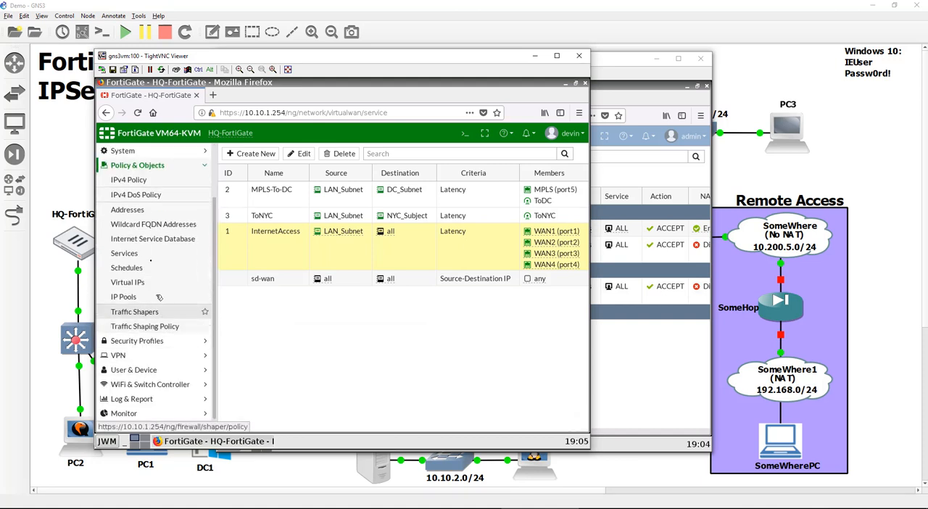
click(156, 181)
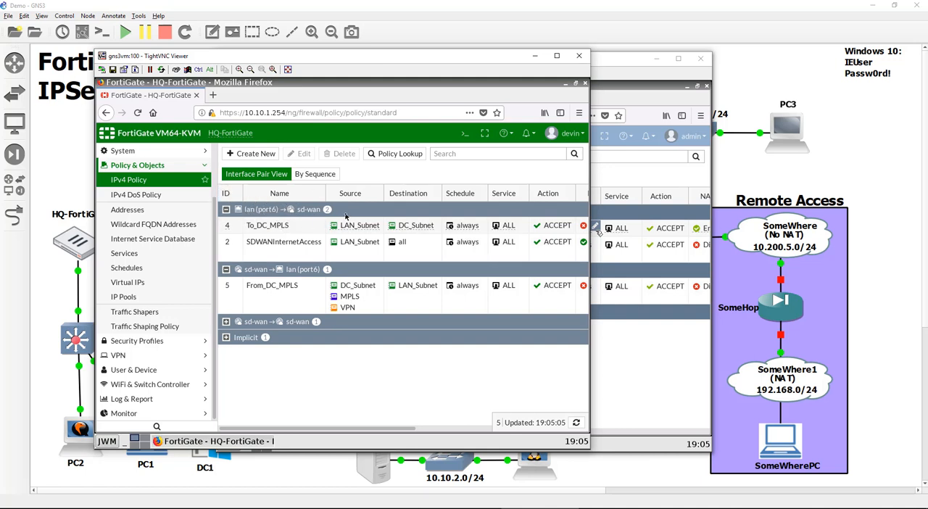
mouse_move(420, 227)
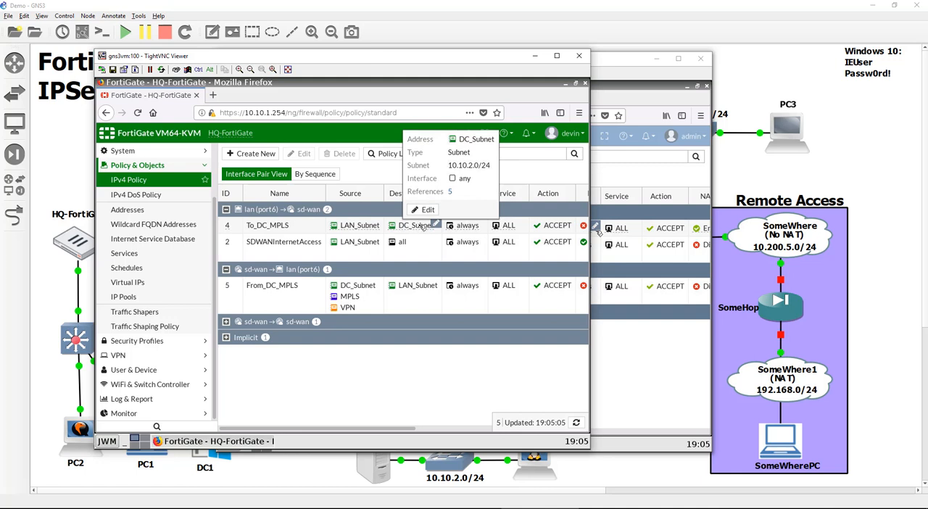
click(422, 227)
click(435, 226)
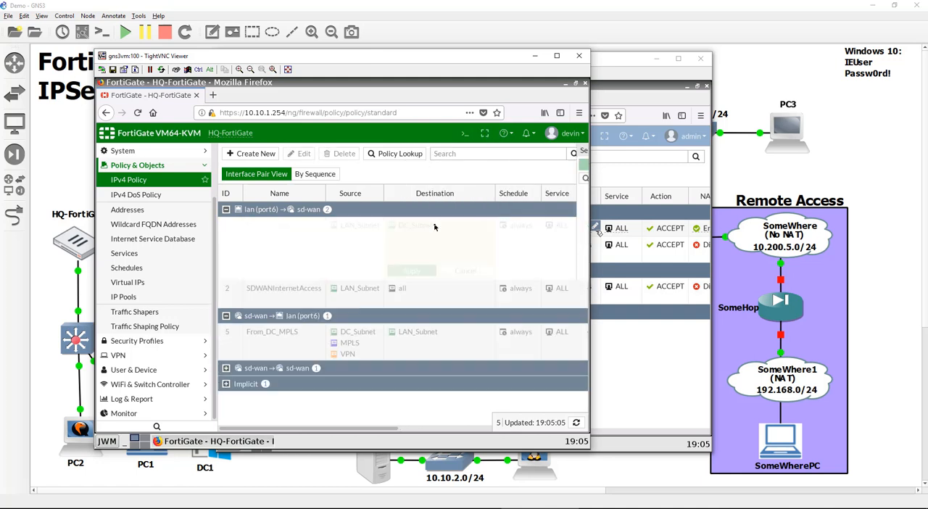
click(479, 275)
click(485, 422)
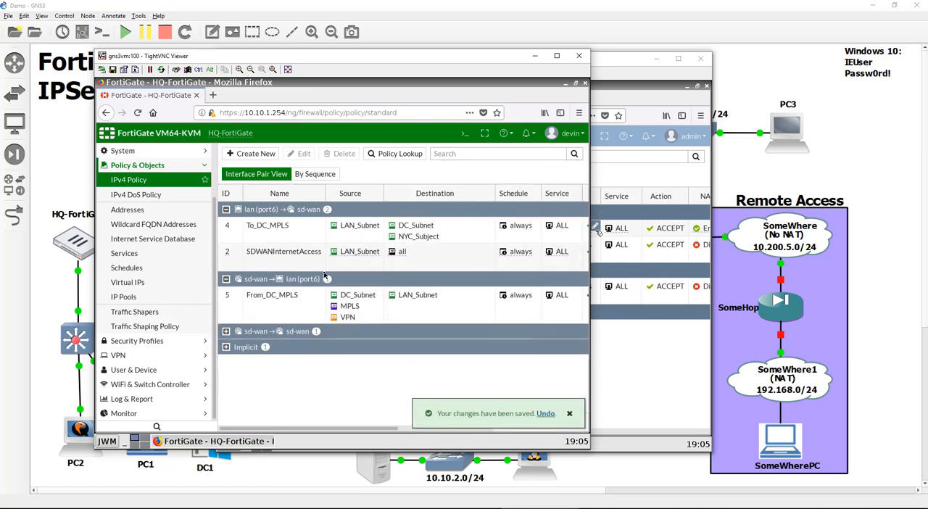
- Add NYC_Subject to the source addresses of the From_DC_MPLS policy and apply the change
drag(335, 428, 312, 390)
key(ctrl+a)
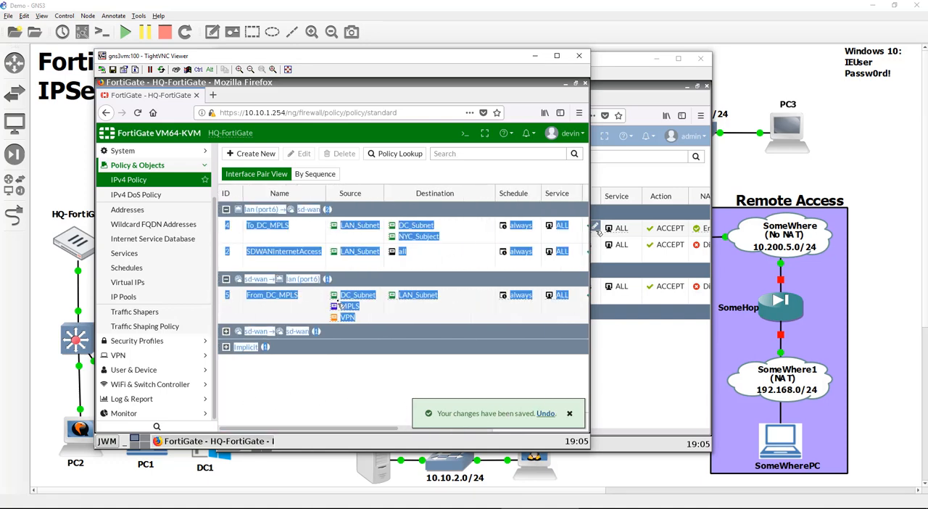
click(328, 292)
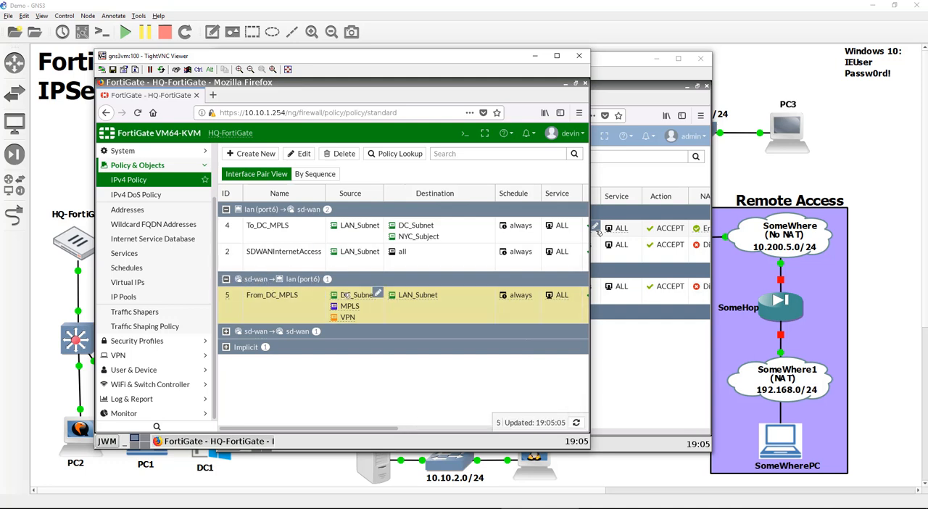
click(378, 292)
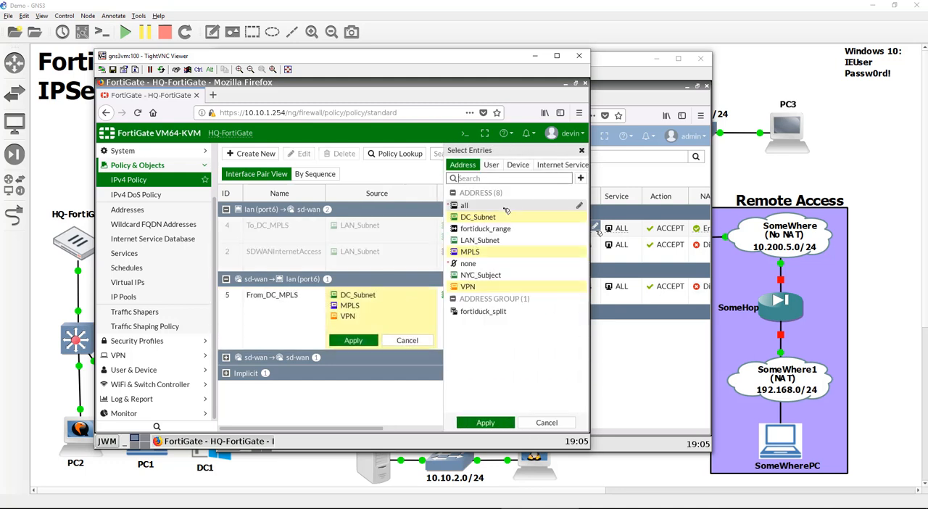
click(497, 276)
click(484, 423)
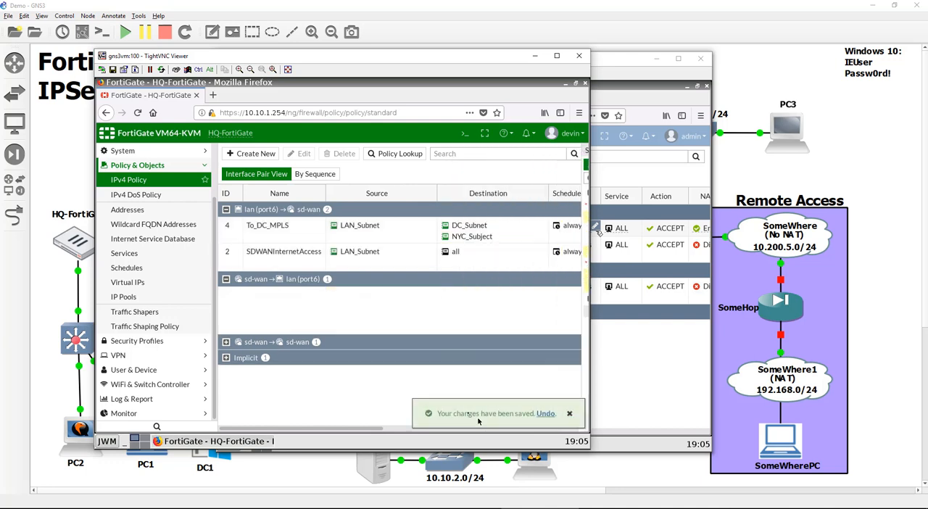
double_click(361, 408)
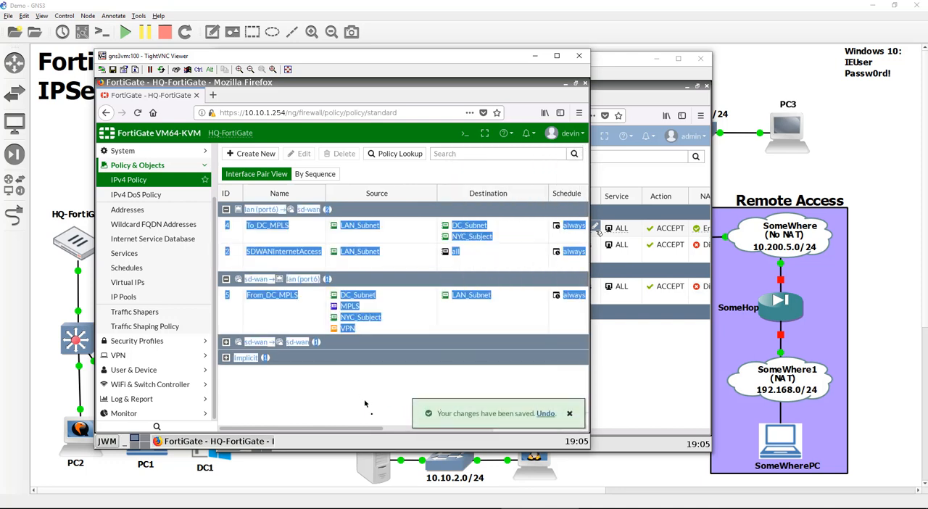
scroll(397, 432, right, 3)
drag(355, 429, 301, 429)
click(324, 309)
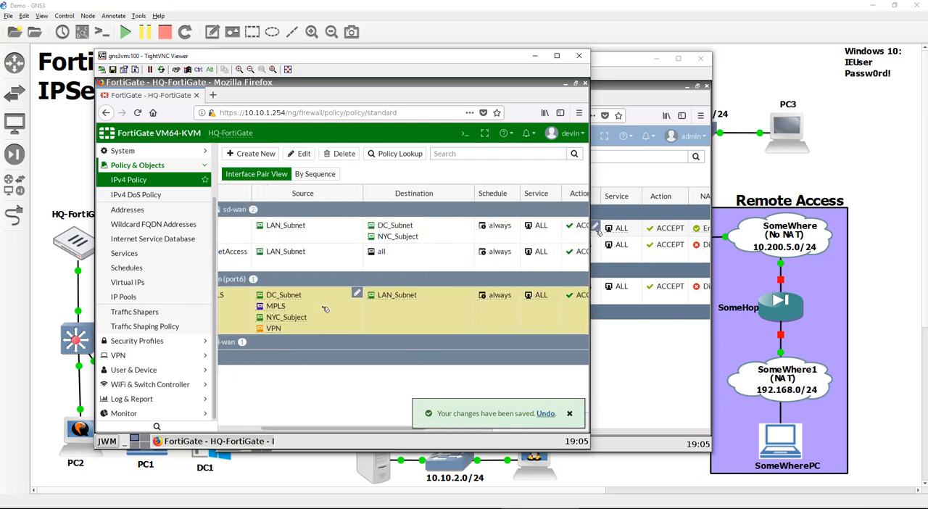
double_click(353, 402)
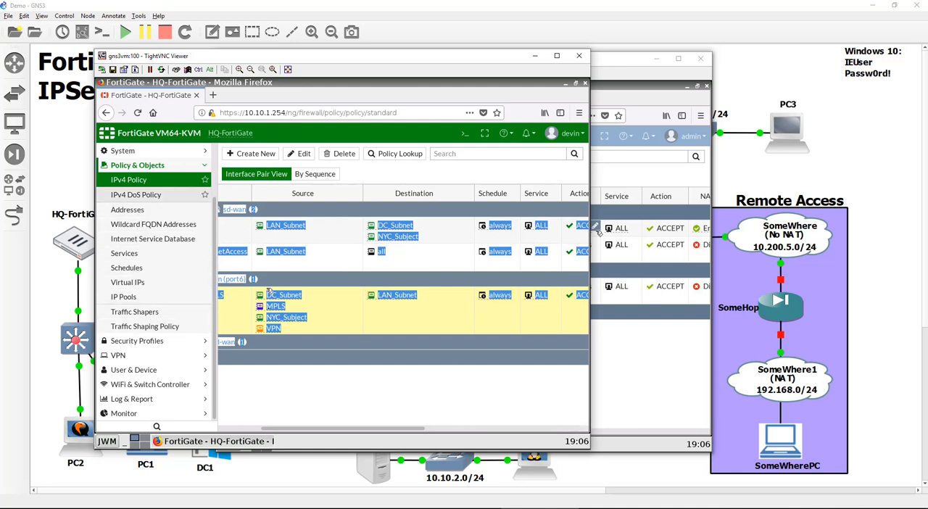
scroll(215, 168, up, 2)
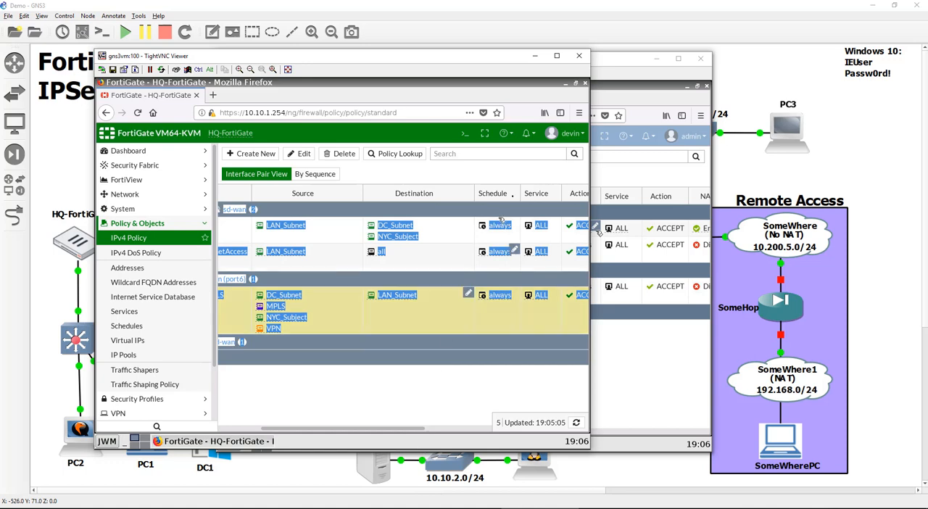
- Close the HQ-FortiGate session and start a new SD-WAN rule on NYC-FortiGate
click(578, 55)
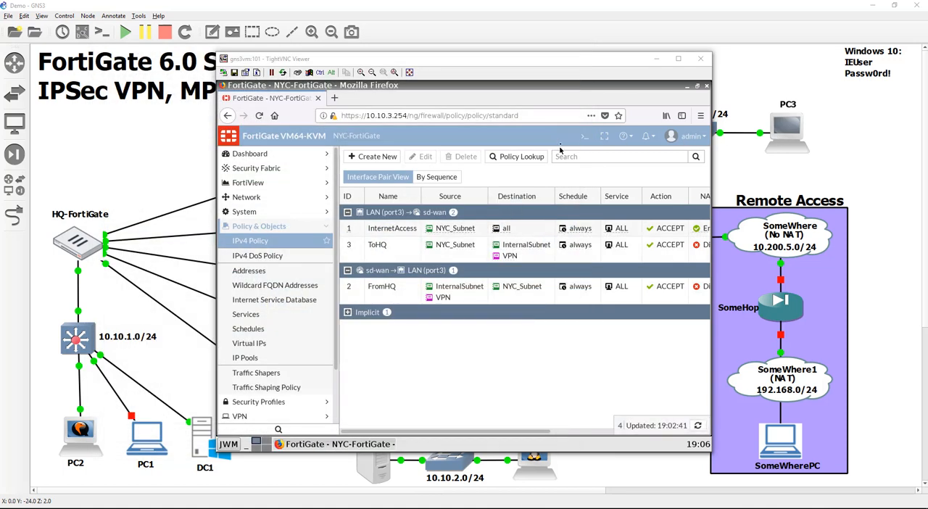
triple_click(478, 392)
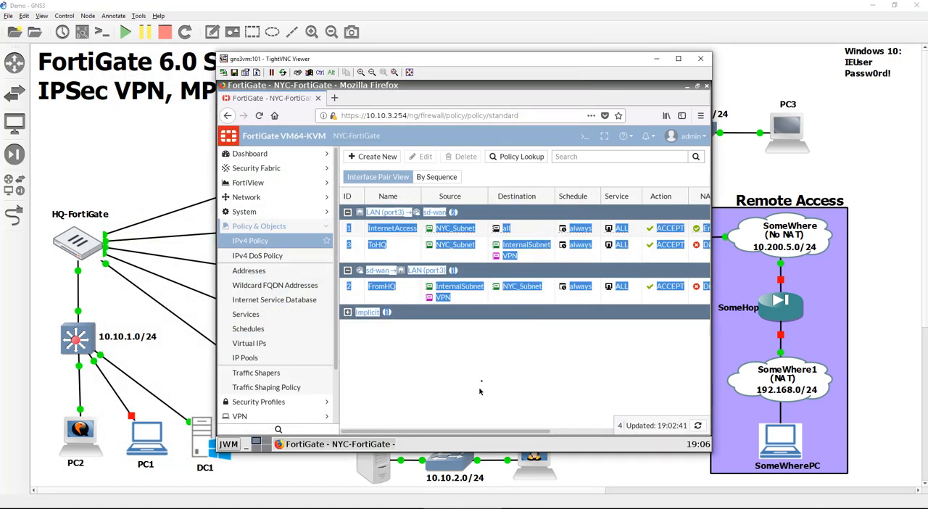
click(482, 293)
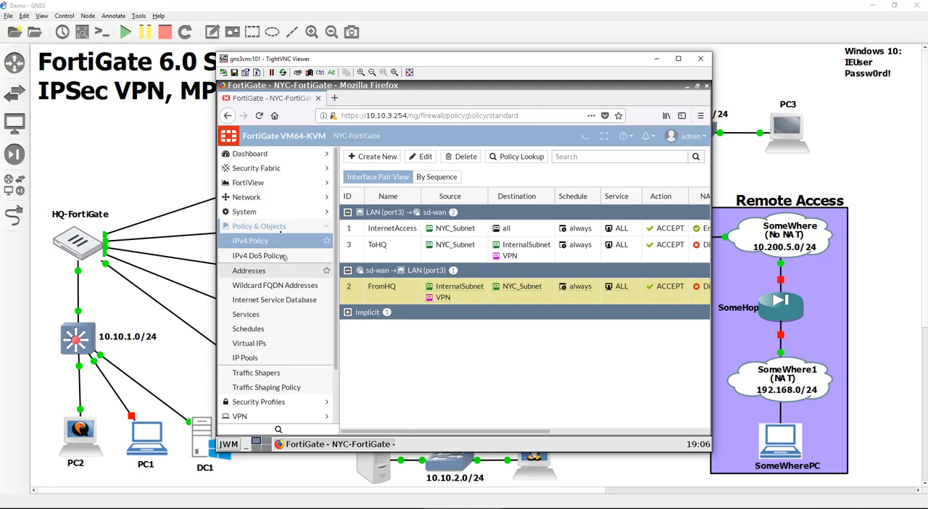
click(303, 201)
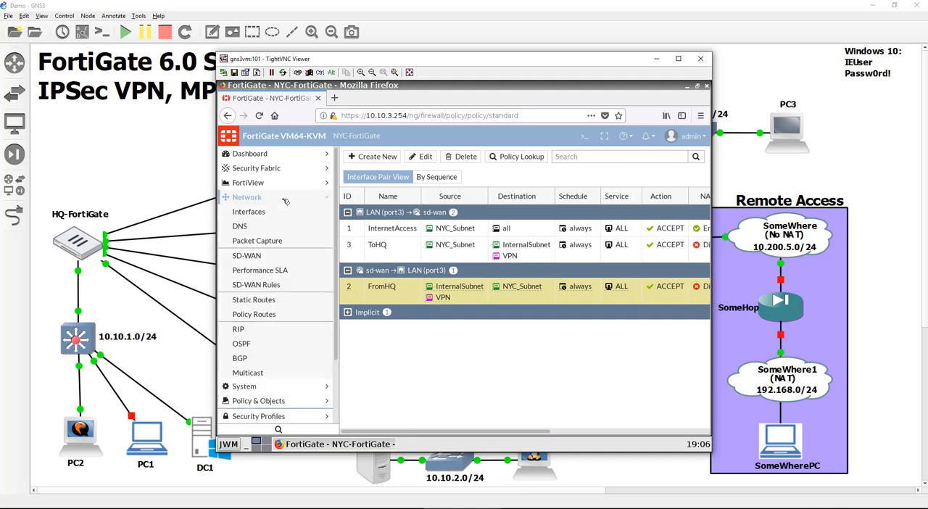
click(276, 287)
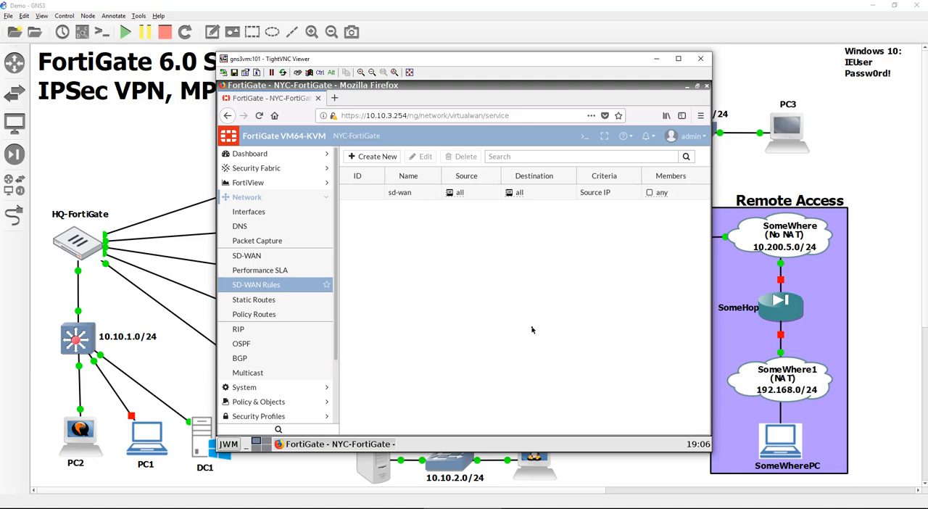
click(371, 157)
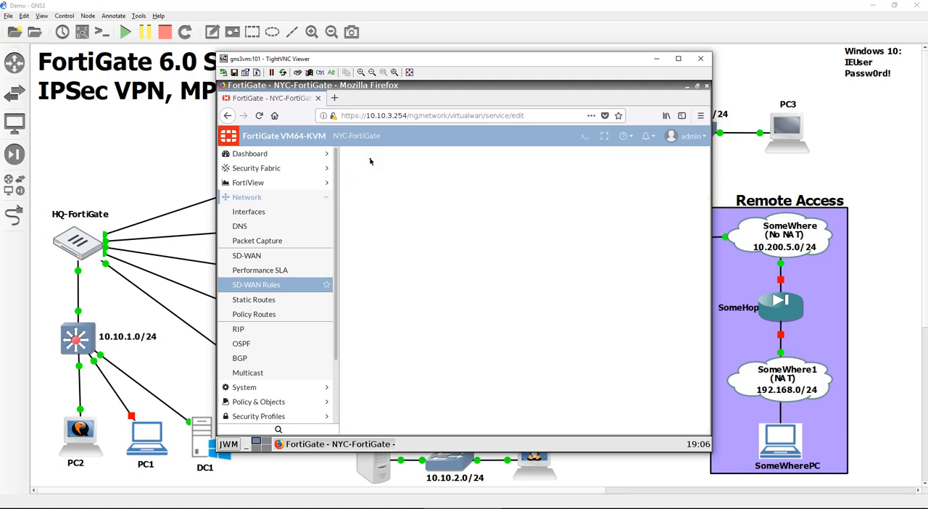
- Name the new SD-WAN rule Internet, with NYC_Subnet as source address and all as destination address
click(425, 177)
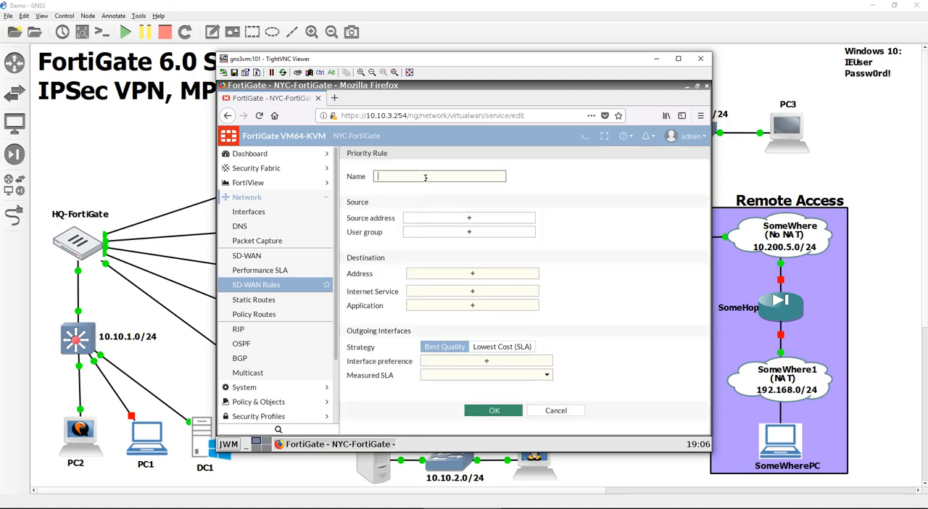
text(Internet)
key(Tab)
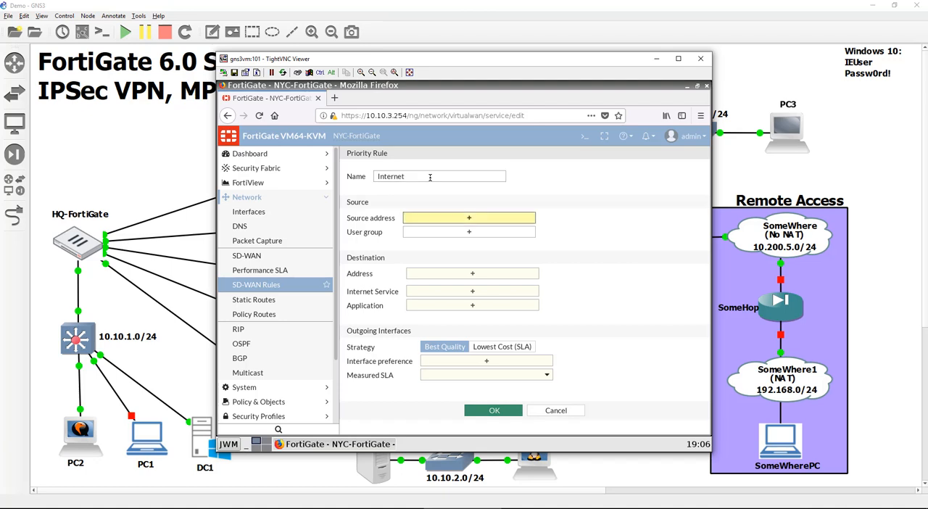
click(505, 220)
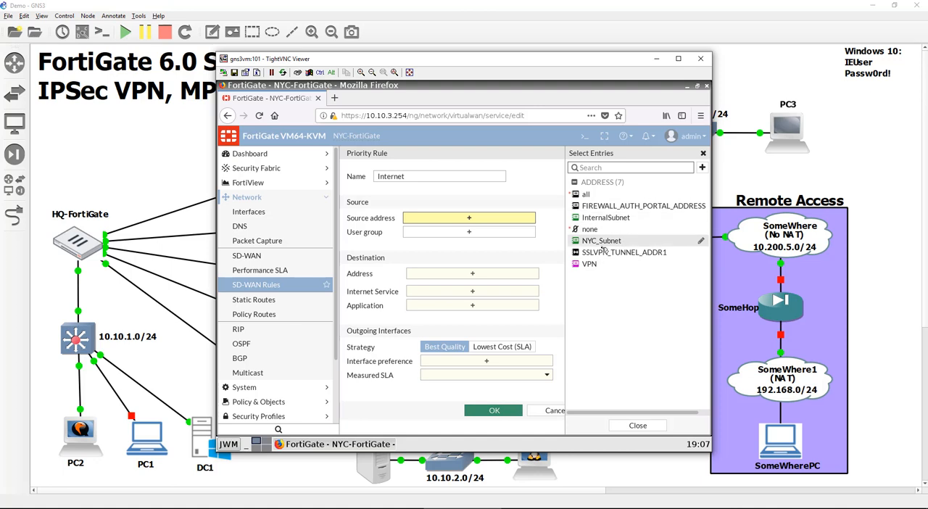
click(606, 242)
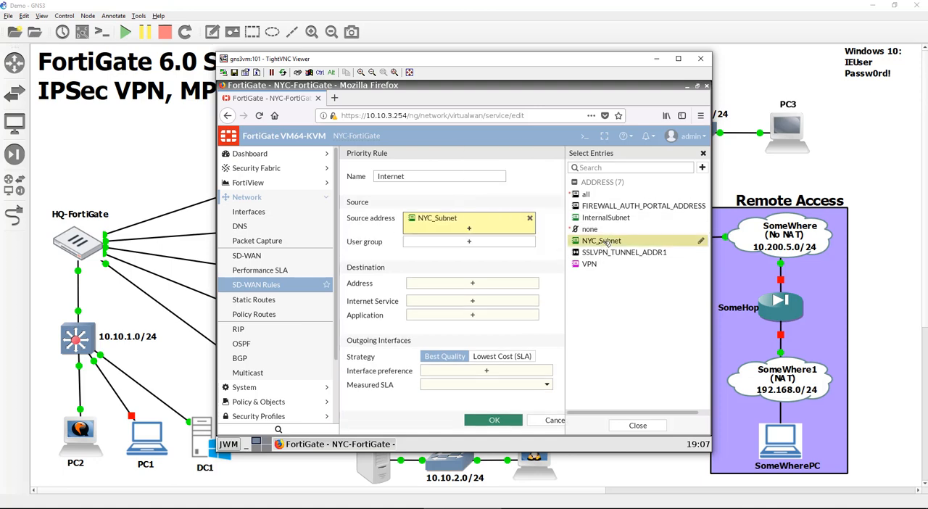
click(492, 284)
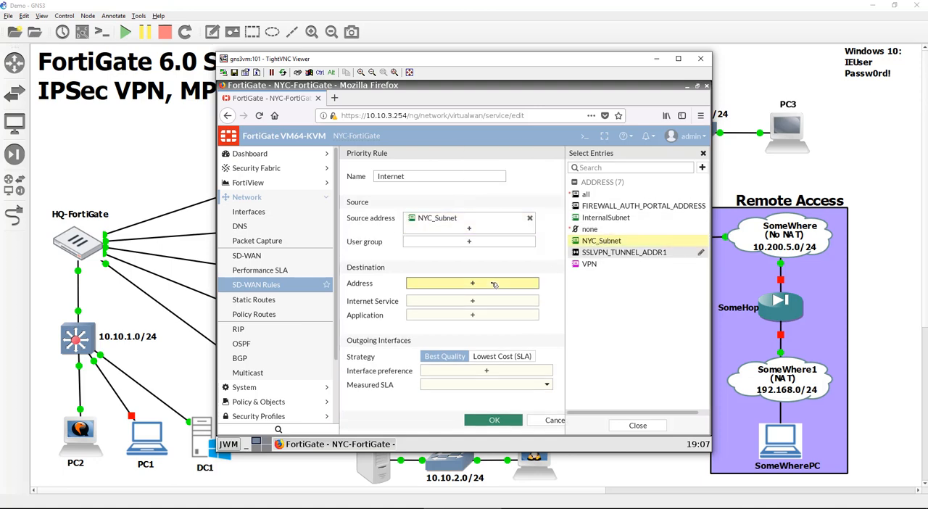
click(635, 195)
- Set the Internet rule's interface preference to WAN1 (port1) with QoSInternet as the measured SLA, and save the rule
click(486, 394)
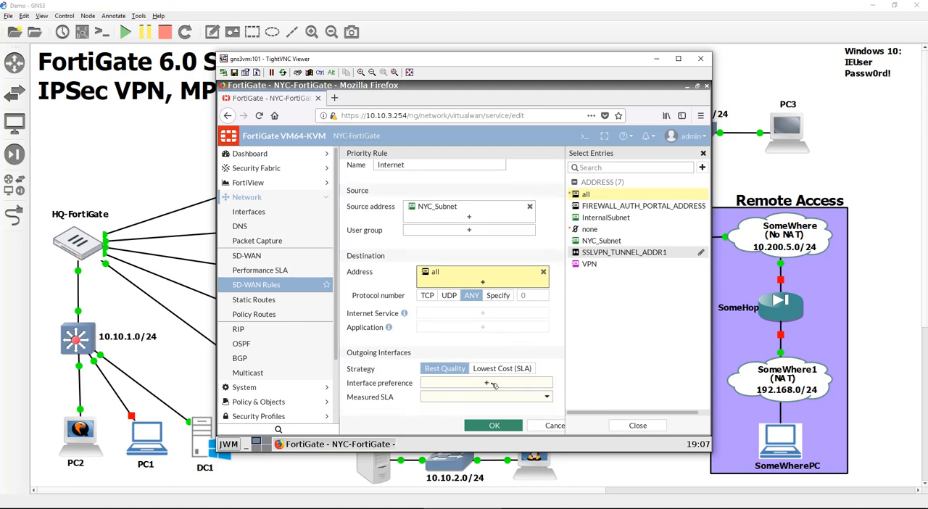
click(605, 181)
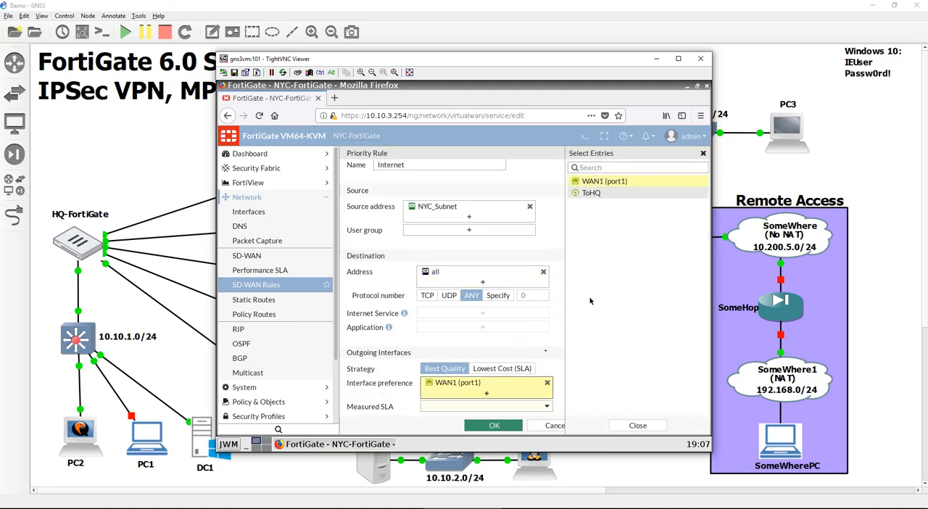
click(476, 412)
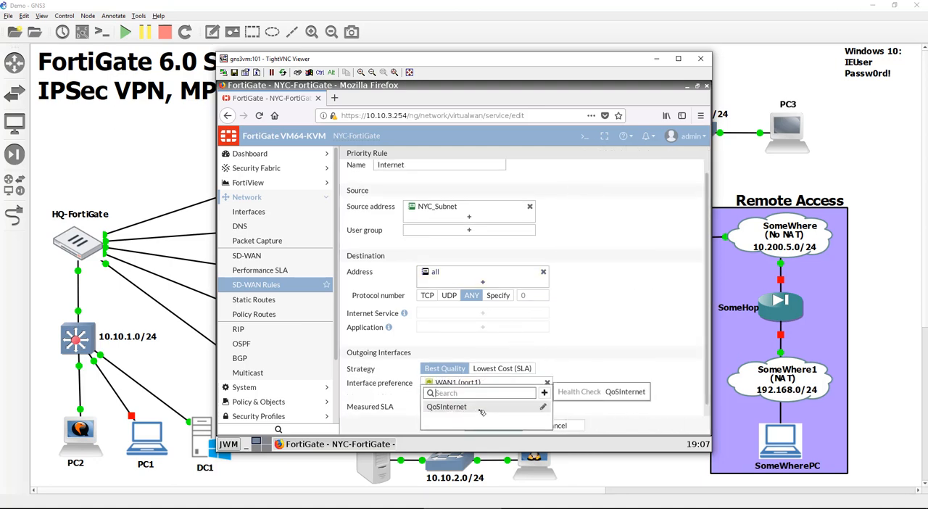
click(472, 413)
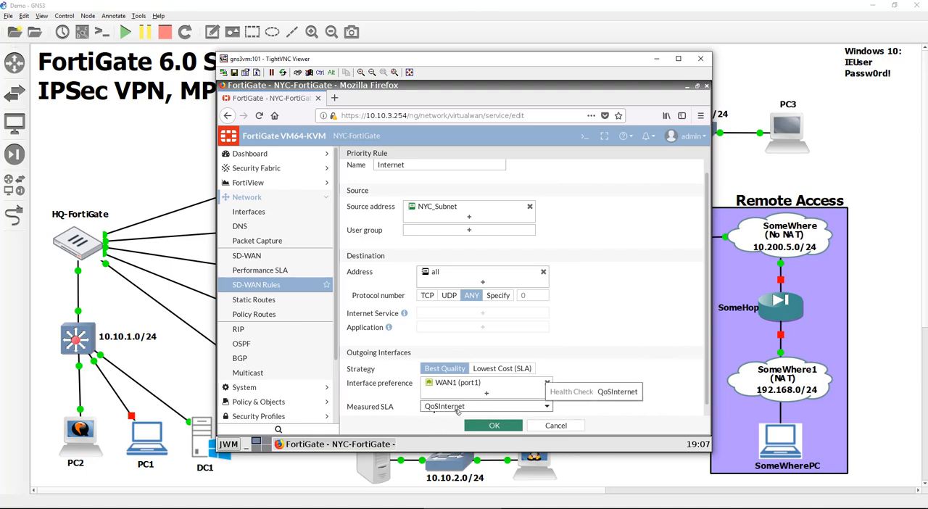
scroll(632, 375, down, 1)
scroll(632, 375, up, 2)
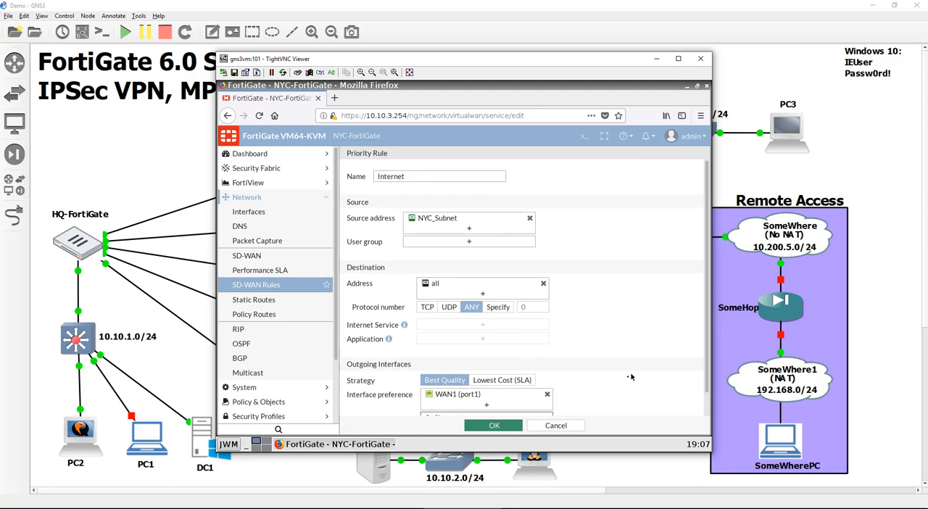
scroll(632, 377, down, 2)
click(509, 424)
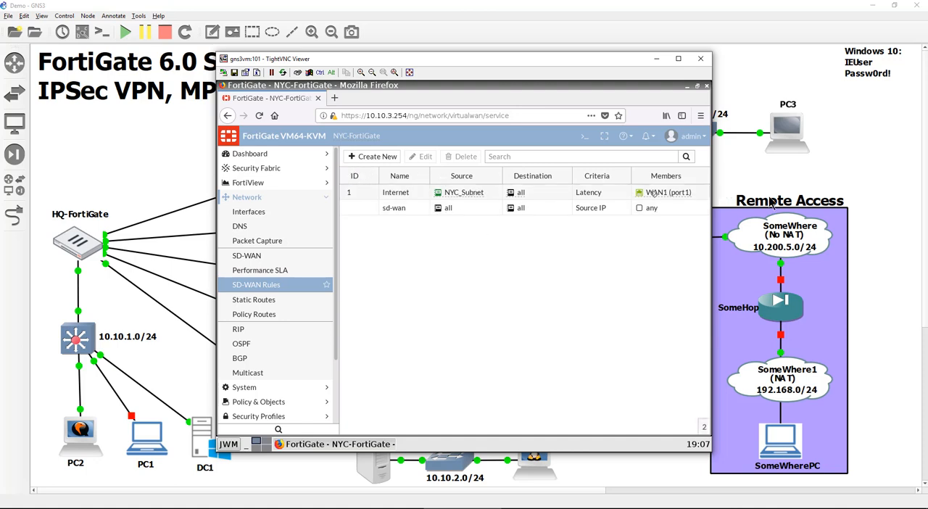
- Create a Performance SLA named QoSHQ that uses HTTP to check server 10.10.1.10
click(319, 271)
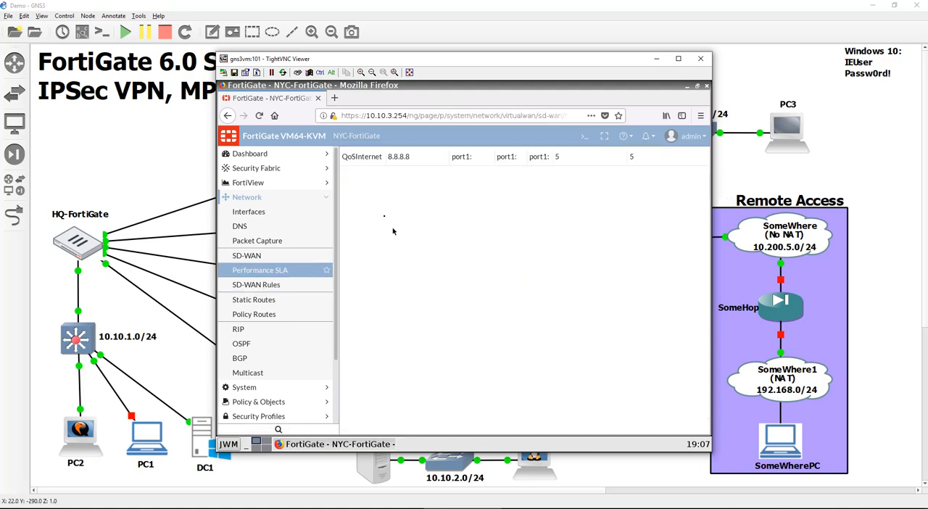
click(369, 156)
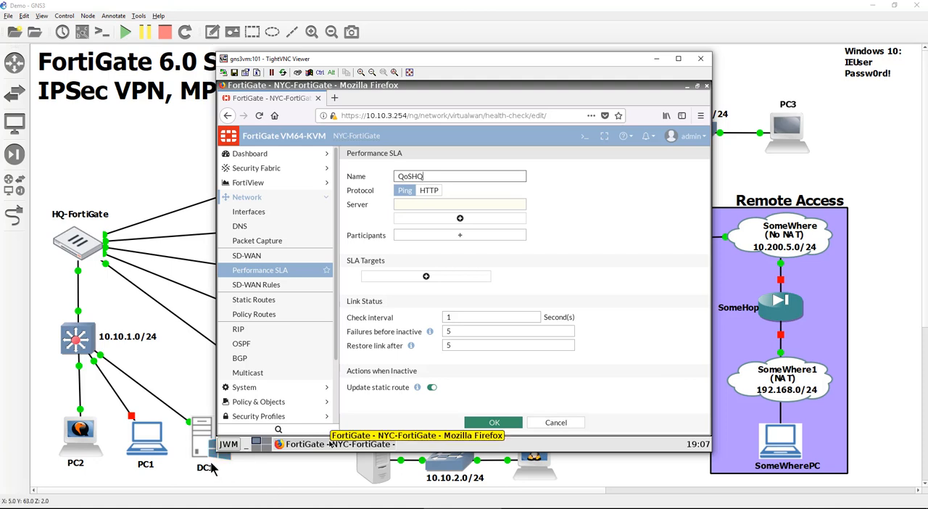
click(431, 191)
click(439, 206)
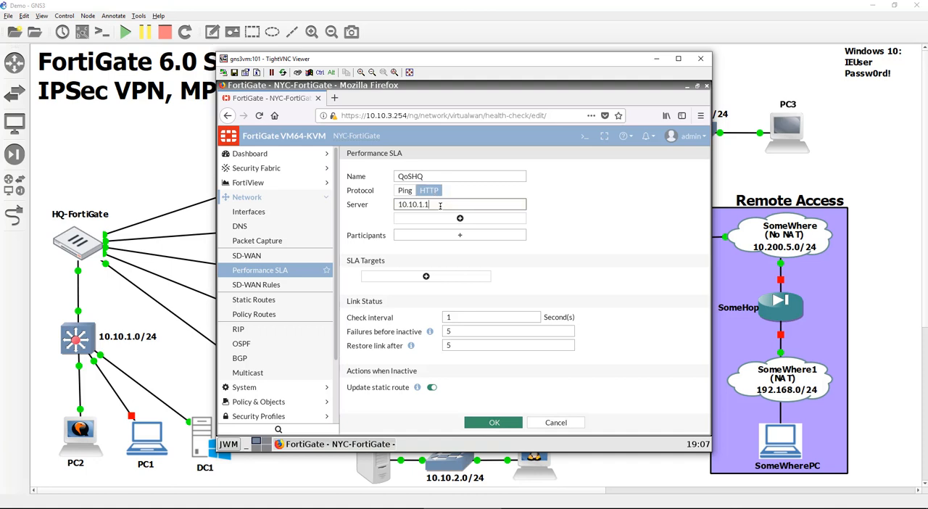
text(10.10.1.10)
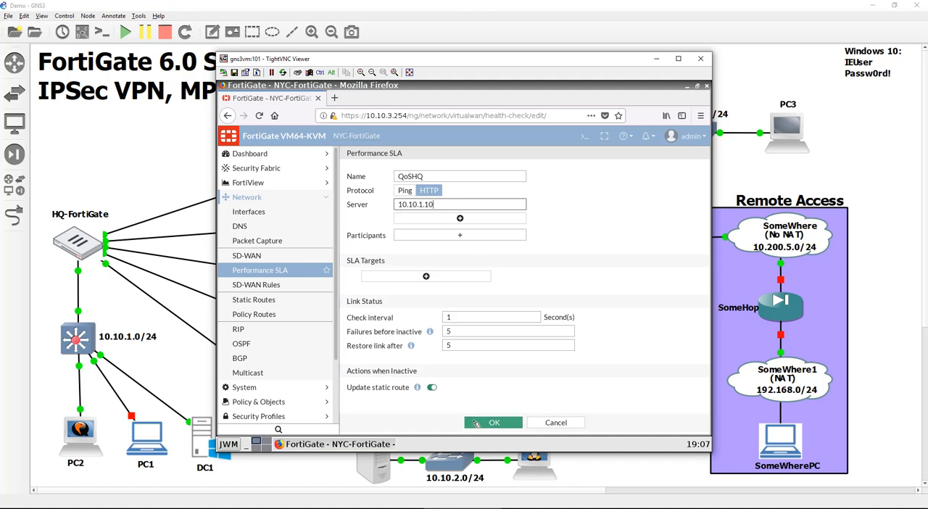
click(476, 422)
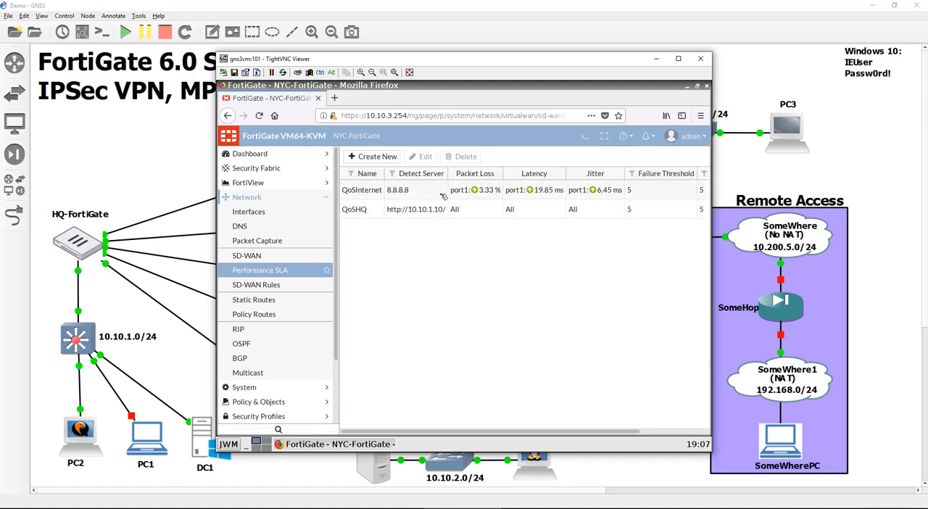
- Add ToHQ as the participant of the QoSHQ Performance SLA, save it and refresh the SLA status
double_click(438, 209)
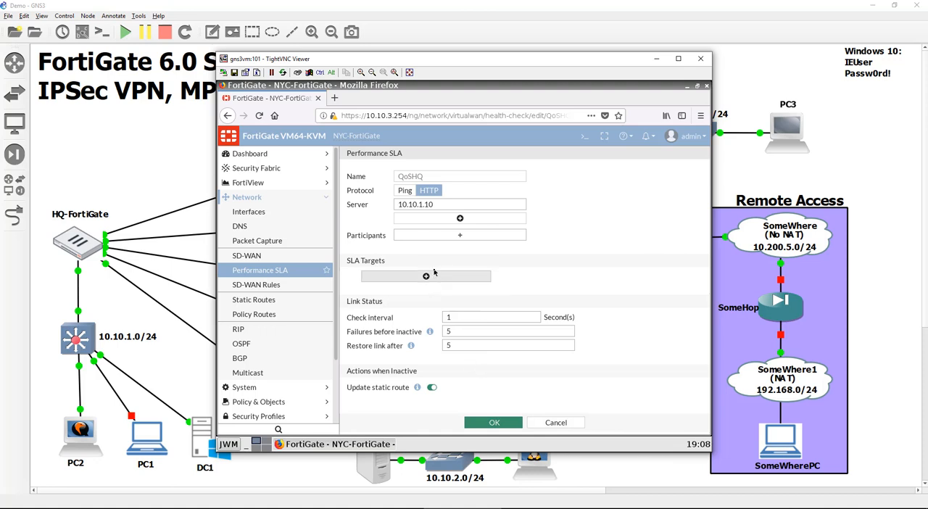
click(457, 235)
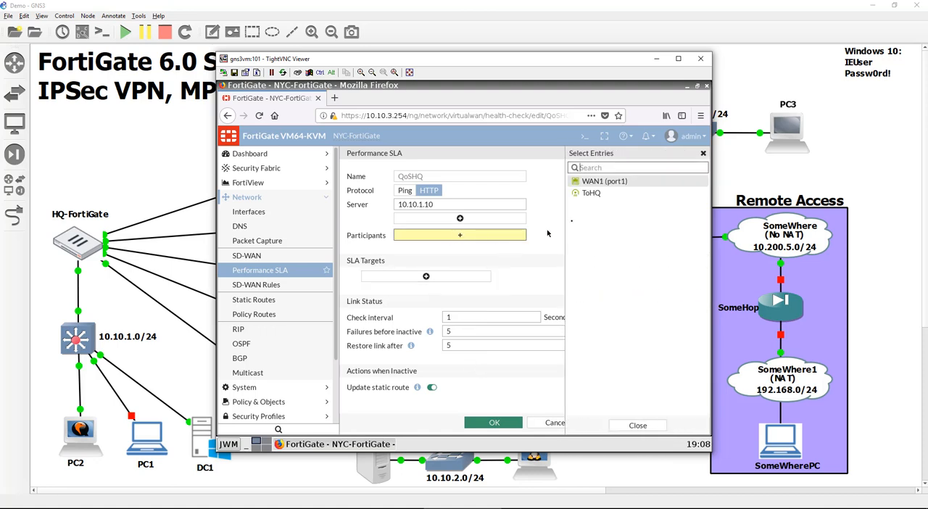
click(613, 196)
click(637, 425)
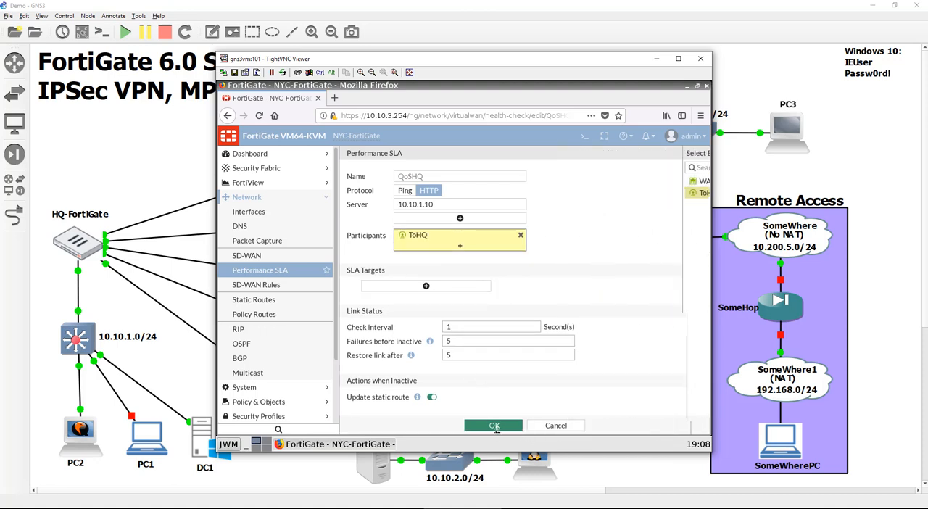
click(503, 426)
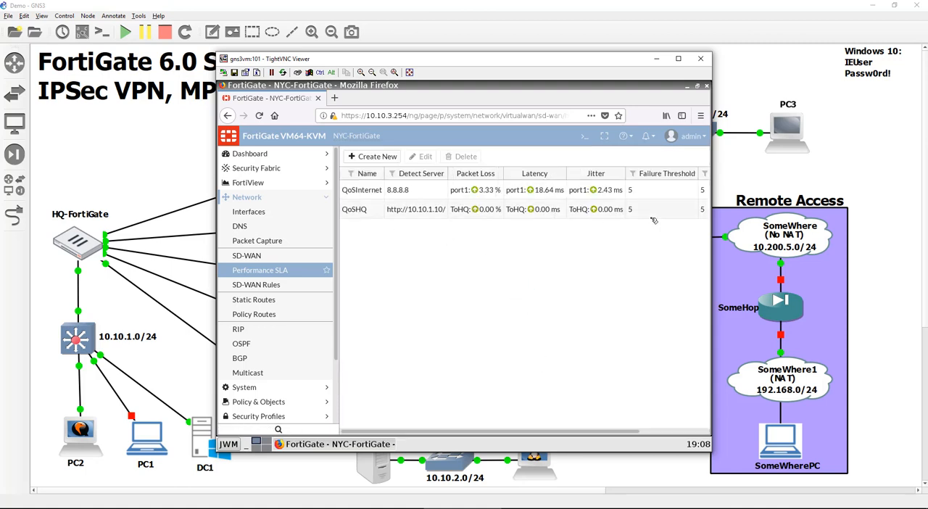
click(259, 116)
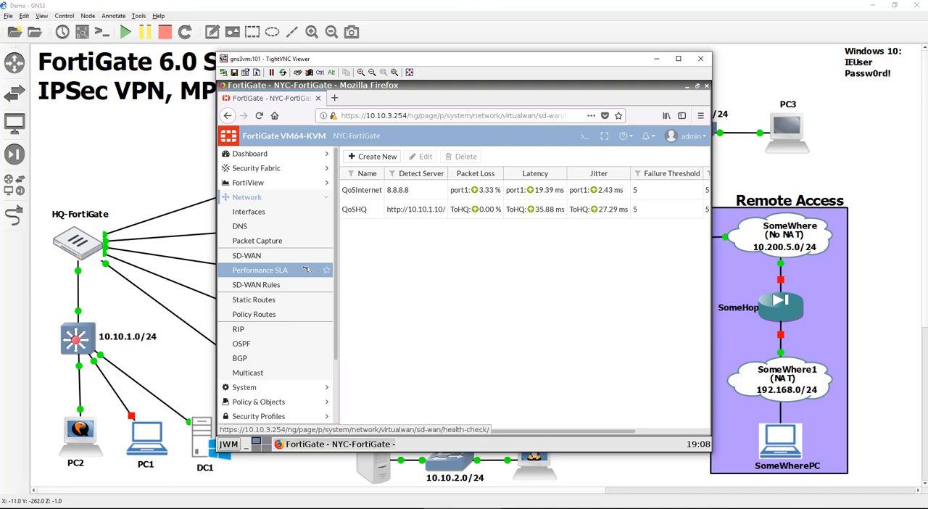
- Start a new SD-WAN rule named ToHQ, with source address NYC_Subnet and destination address InternalSubnet
click(281, 285)
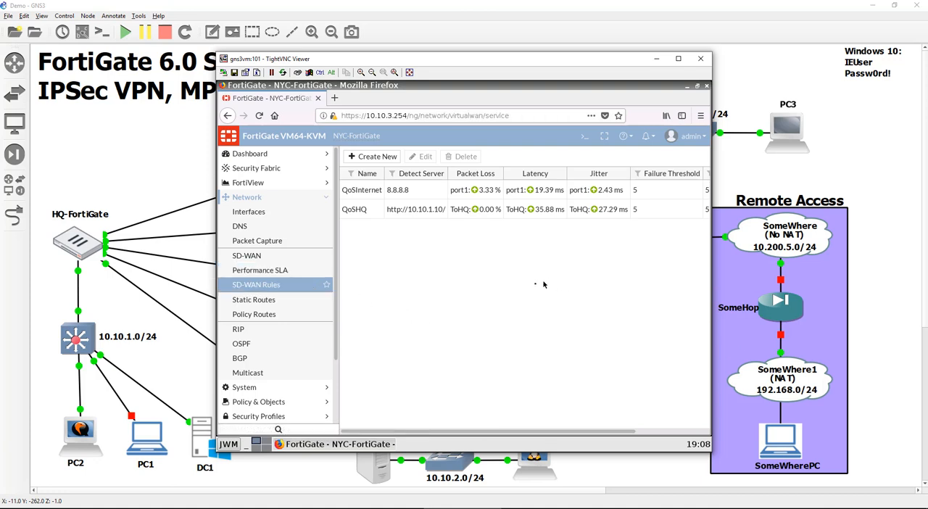
click(385, 161)
click(395, 173)
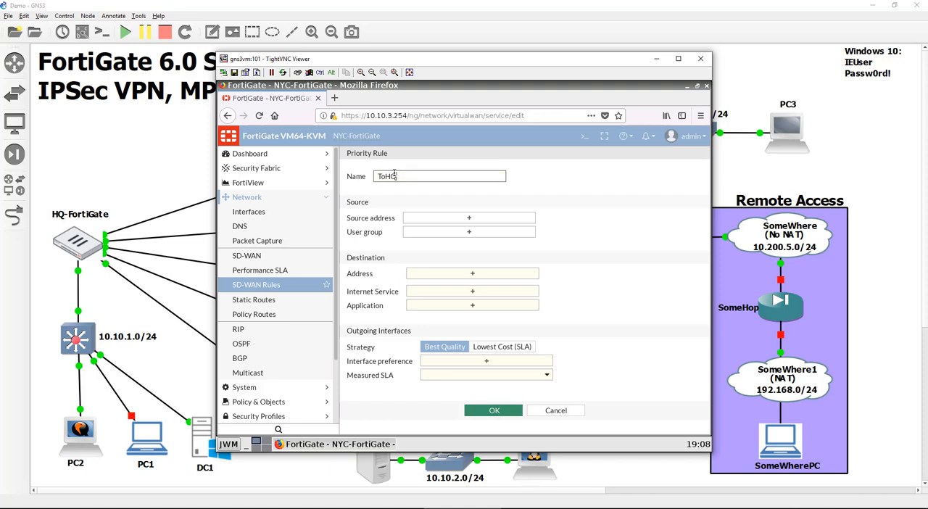
text(ToHQ)
click(469, 217)
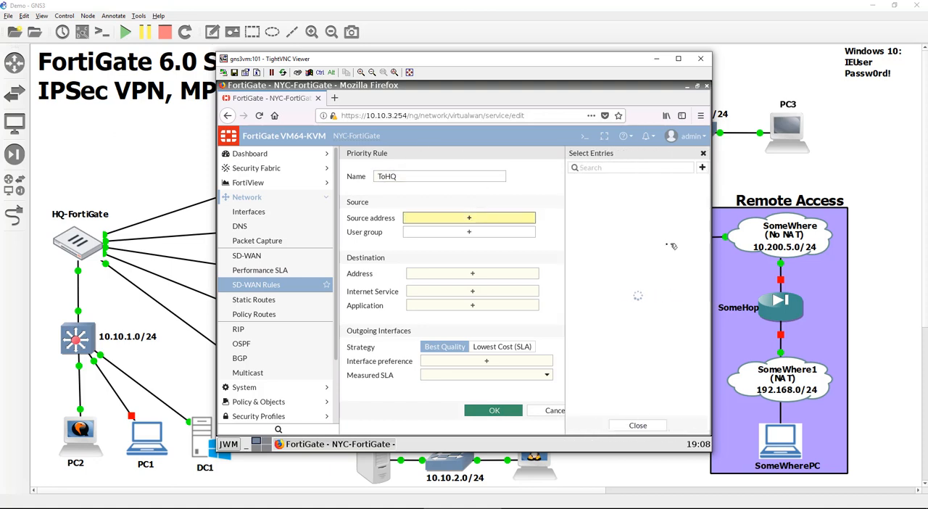
click(623, 240)
click(516, 283)
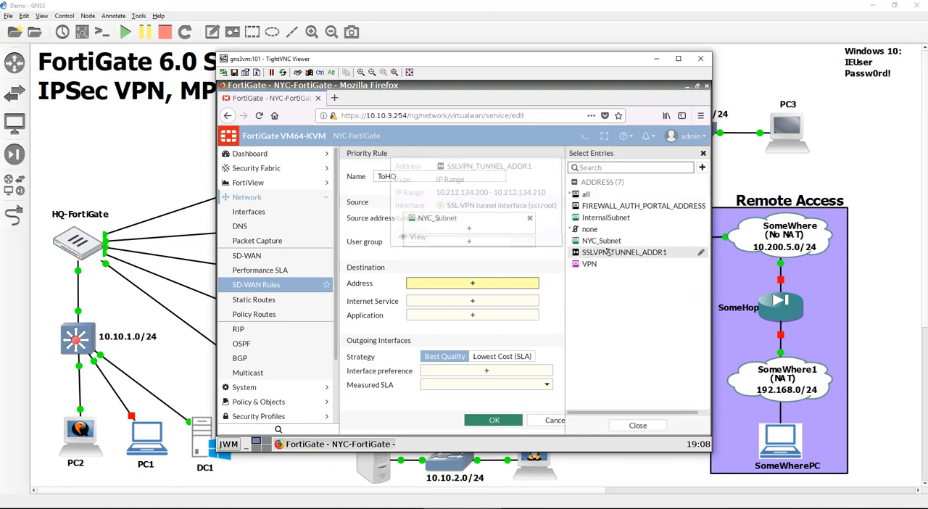
click(606, 217)
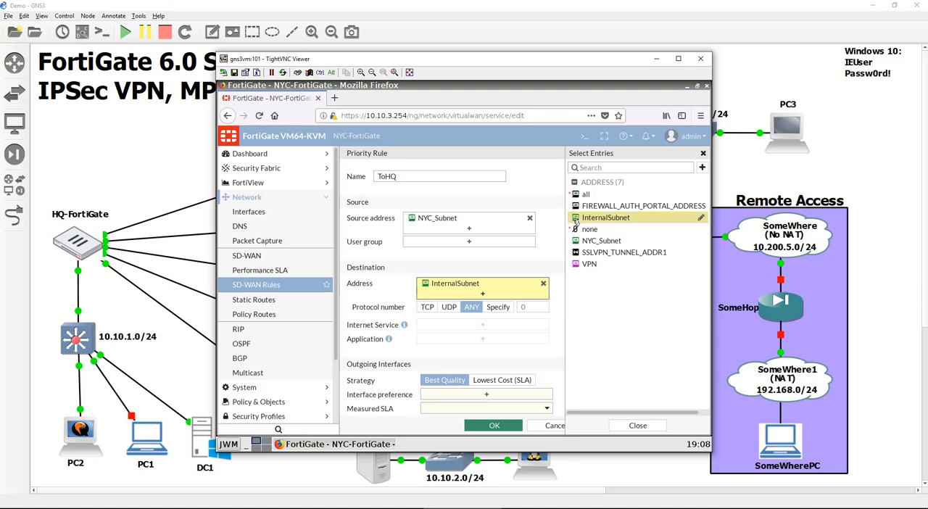
mouse_move(633, 217)
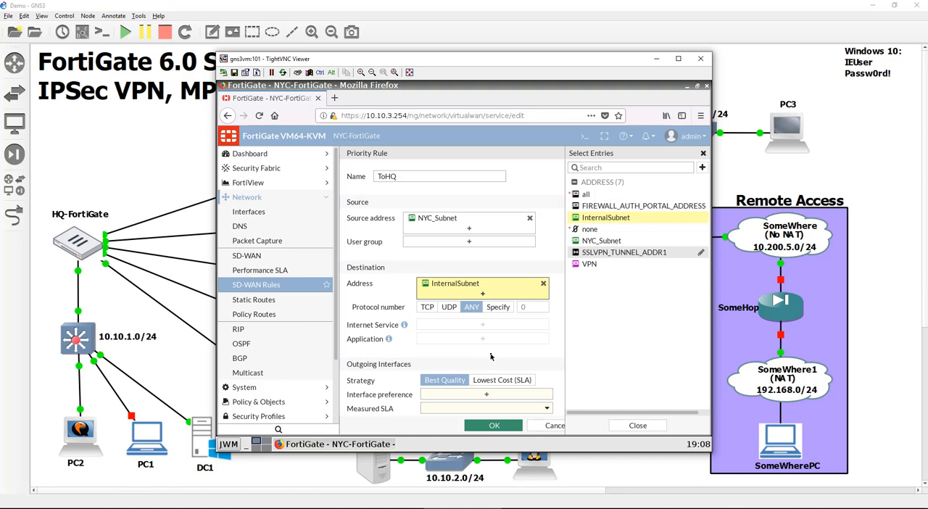
- Set the ToHQ rule's interface preference to ToHQ with QoSHQ as the measured SLA, and save the rule
scroll(490, 356, down, 1)
click(493, 383)
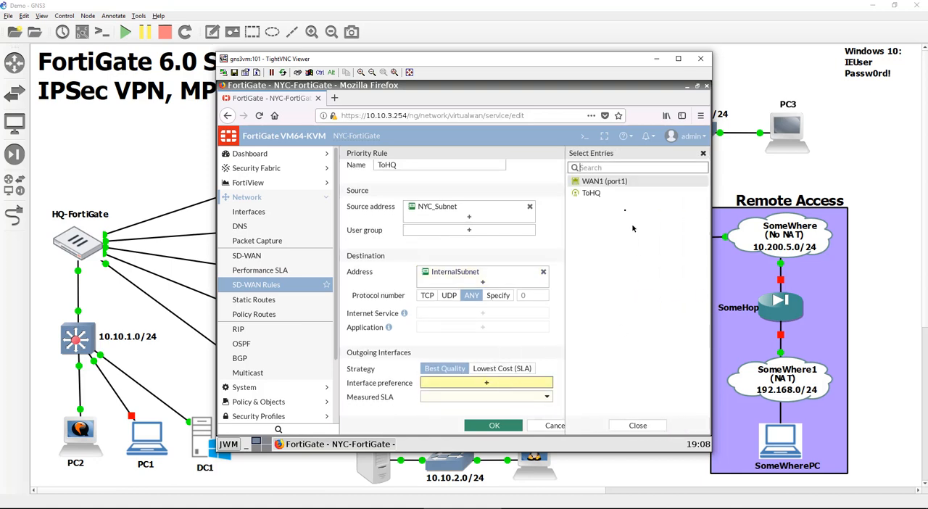
click(621, 194)
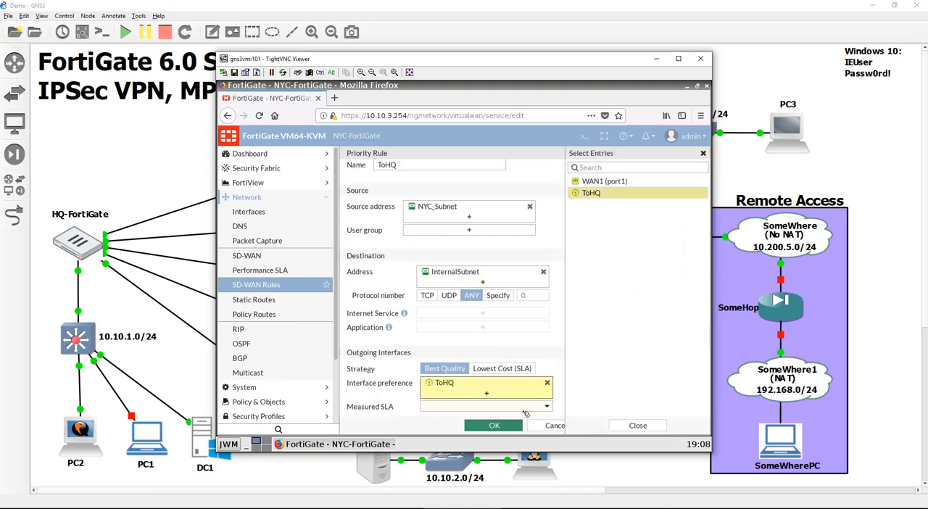
click(525, 410)
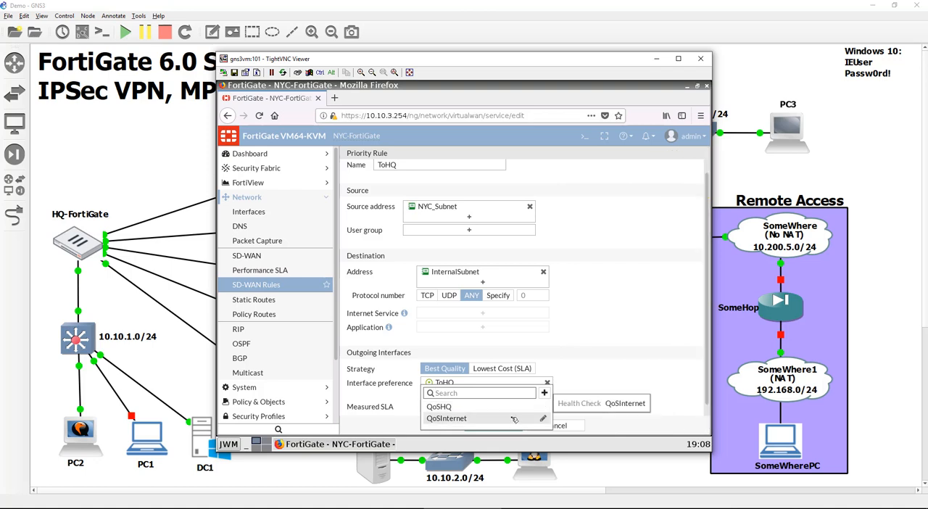
click(511, 406)
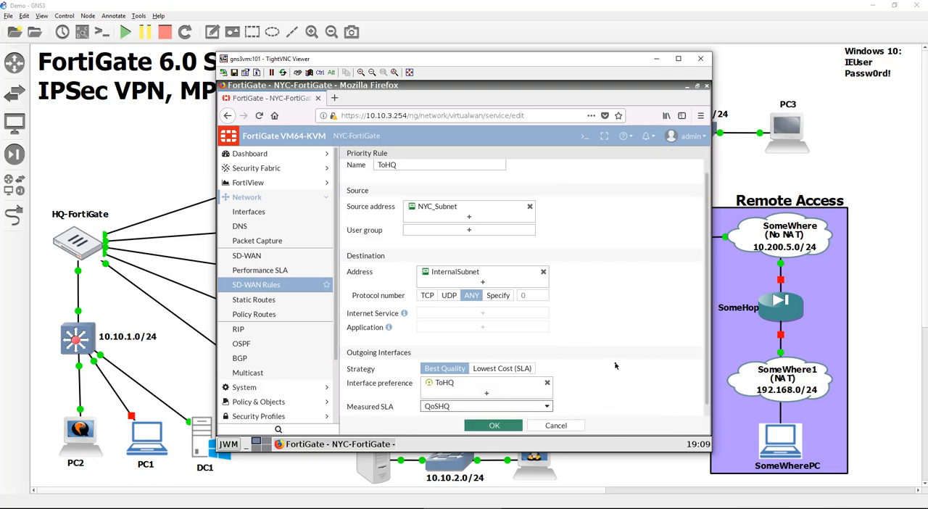
click(490, 426)
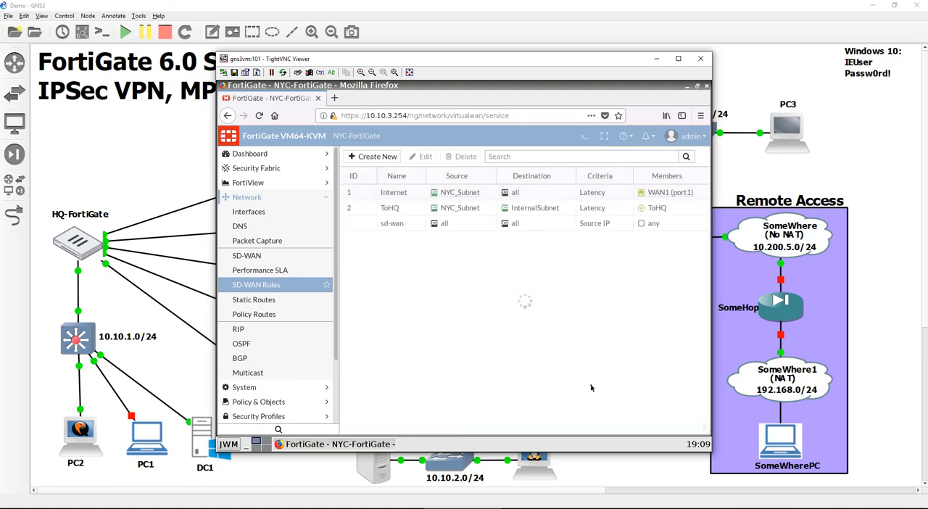
double_click(583, 339)
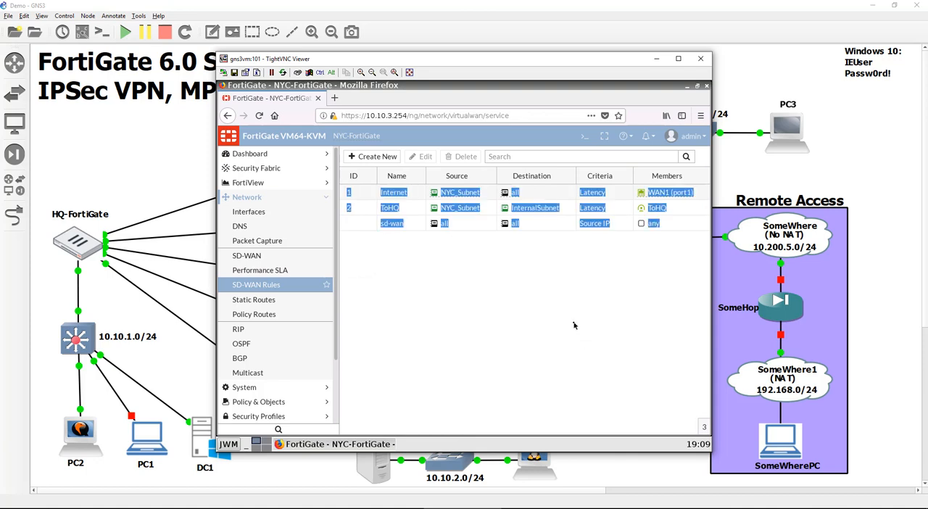
click(563, 194)
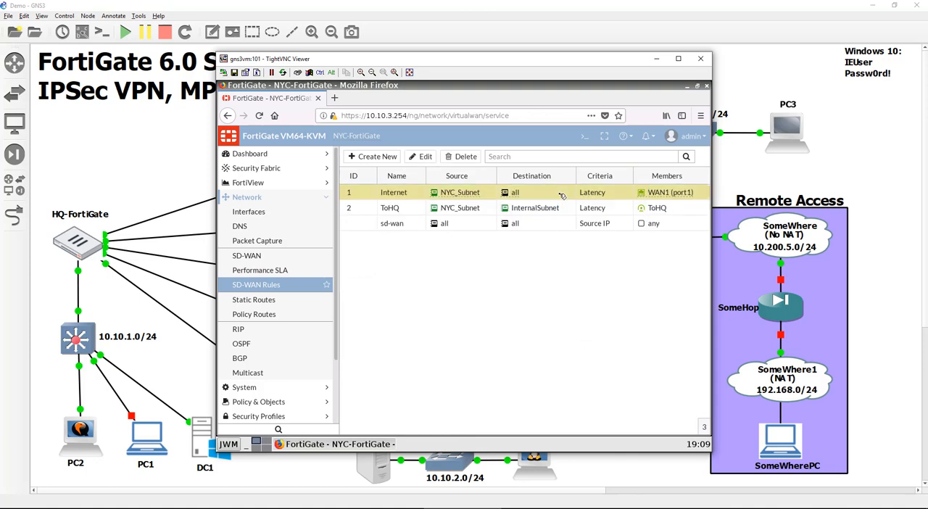
click(573, 209)
double_click(566, 313)
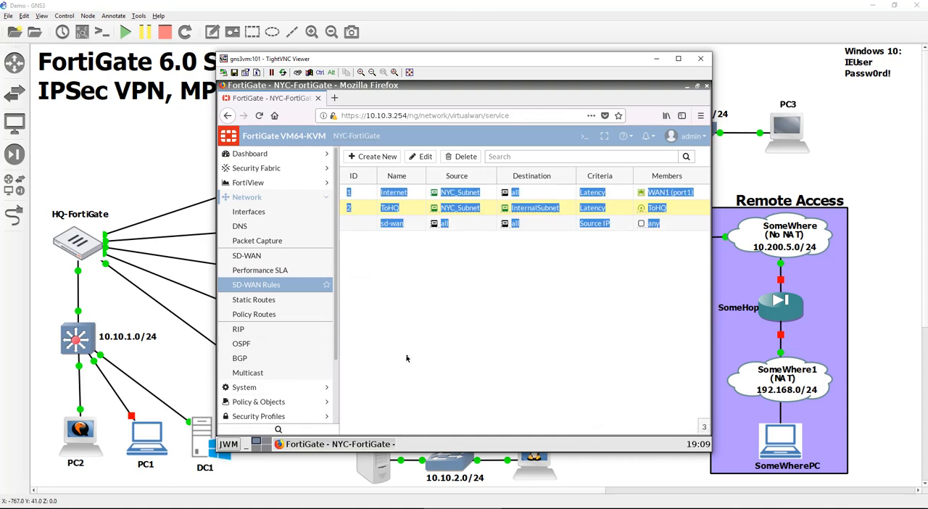
- Test web access from the NYC client to the HQ server by loading 10.10.1.10 in a new browser tab
click(334, 98)
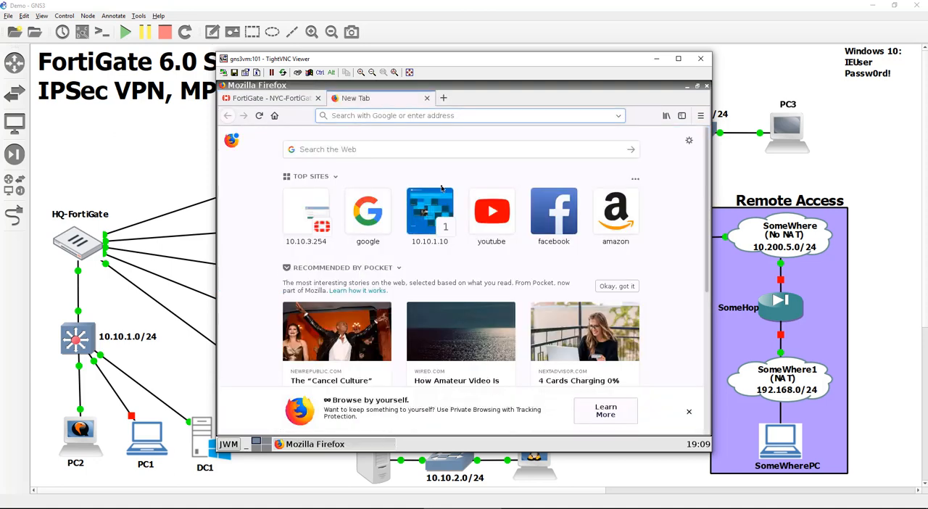
text(10.10.1.10/)
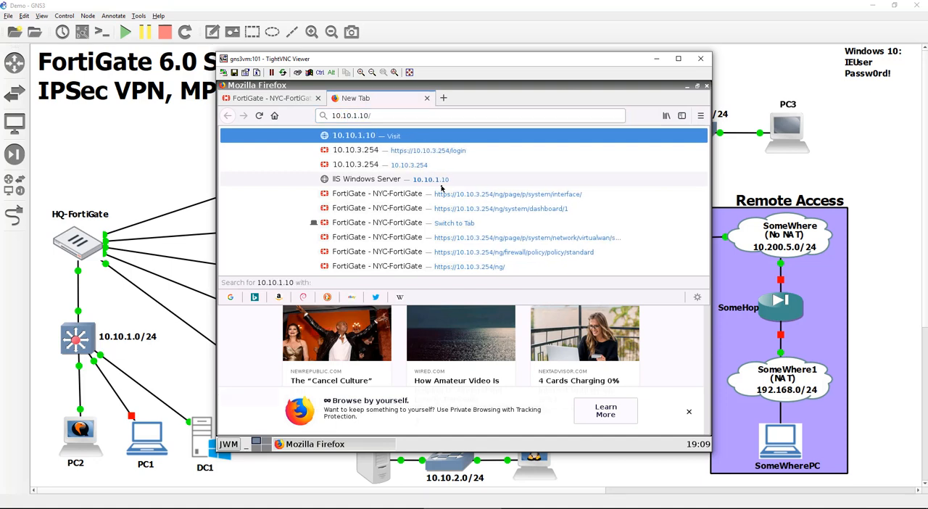
key(Return)
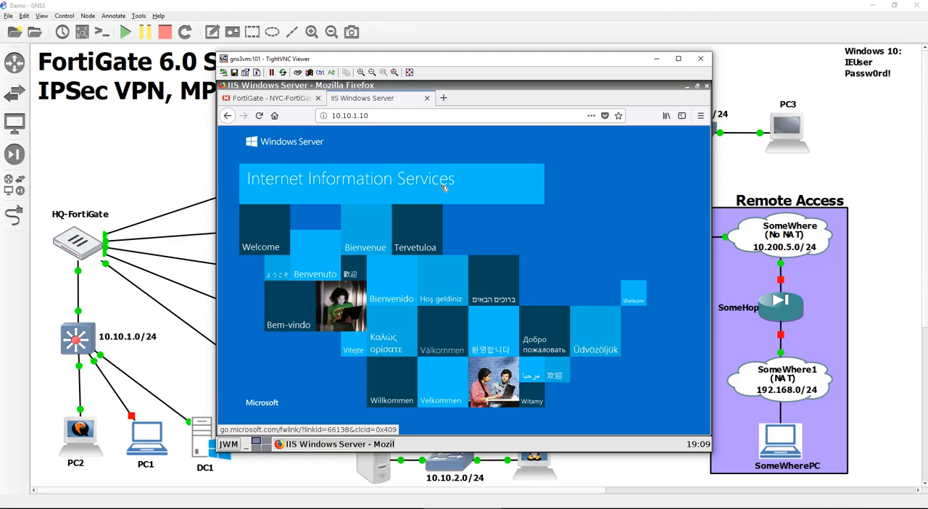
- Switch to PC2's remote desktop and ping 10.10.3.254 from a terminal to test the path from HQ to NYC
click(91, 445)
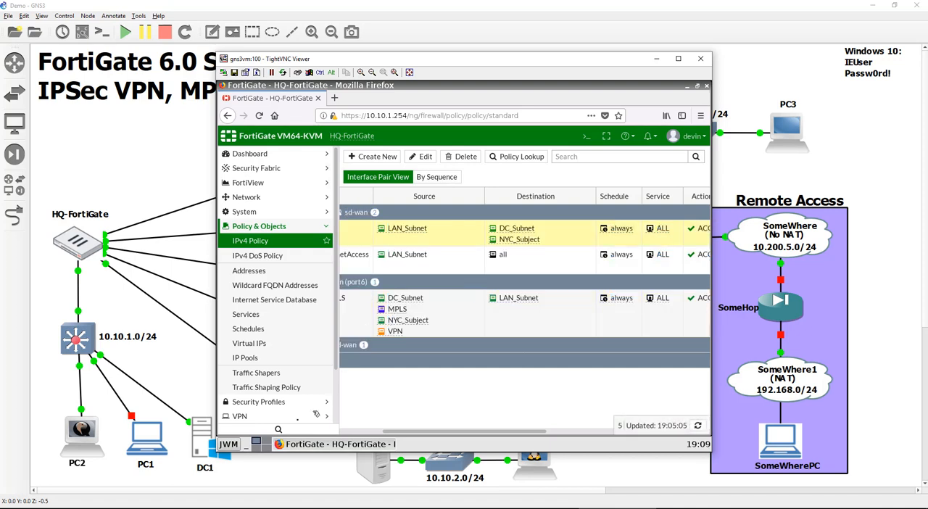
click(229, 445)
click(241, 387)
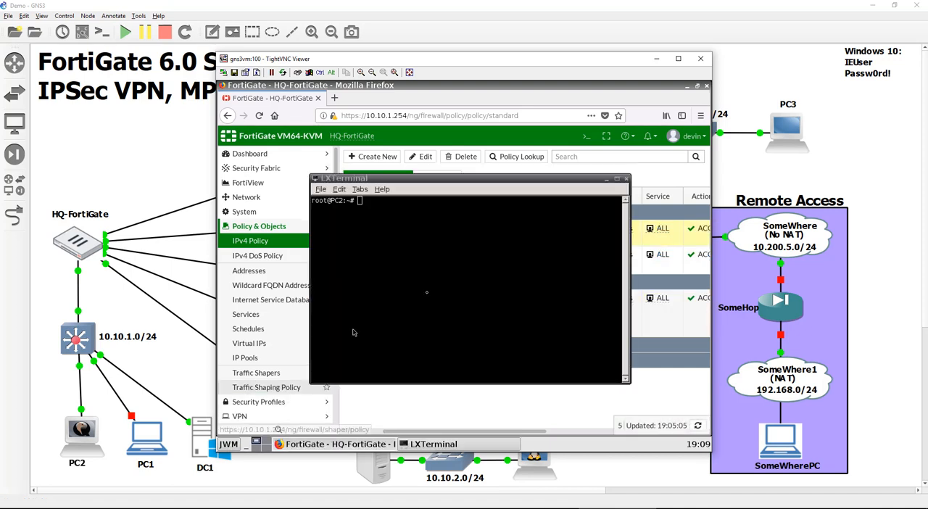
text(ping)
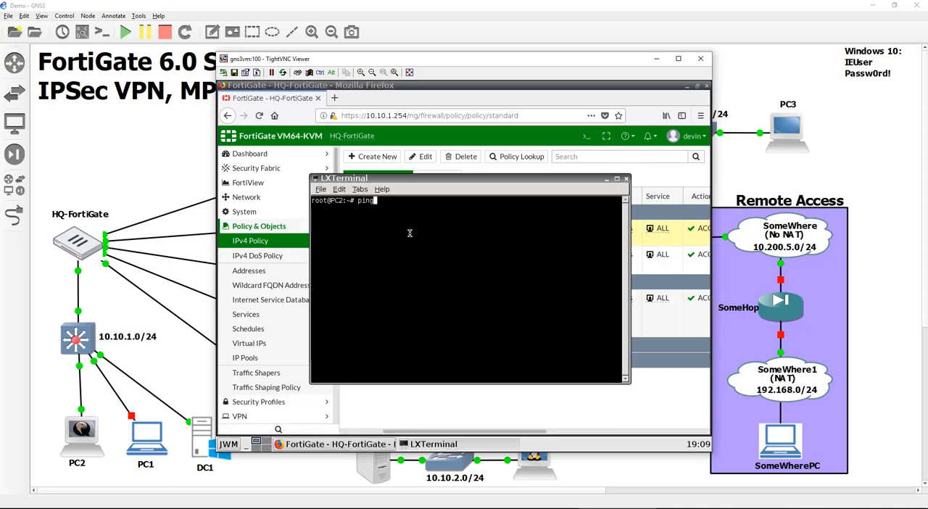
text( 10.10.3.254)
key(Return)
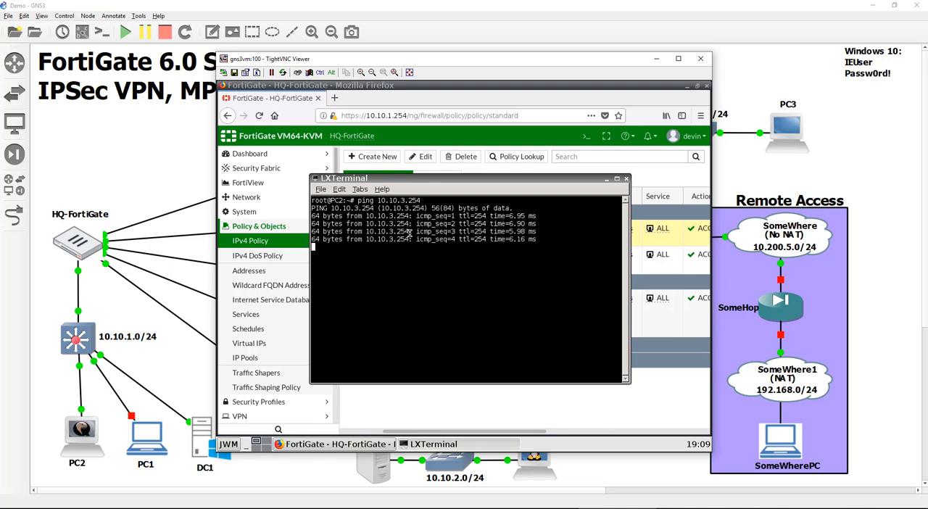
- Close PC2's terminal and its TightVNC viewer to return to the GNS3 topology
click(626, 179)
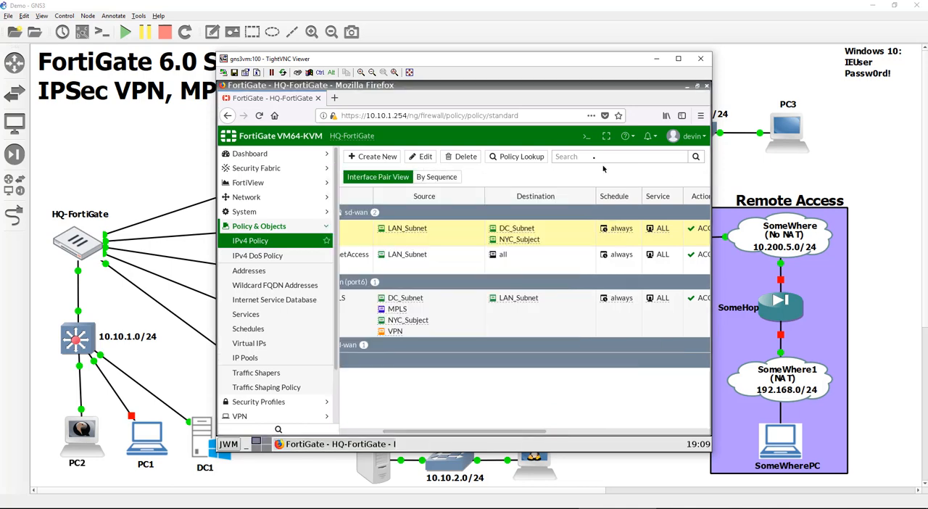
drag(548, 61, 476, 72)
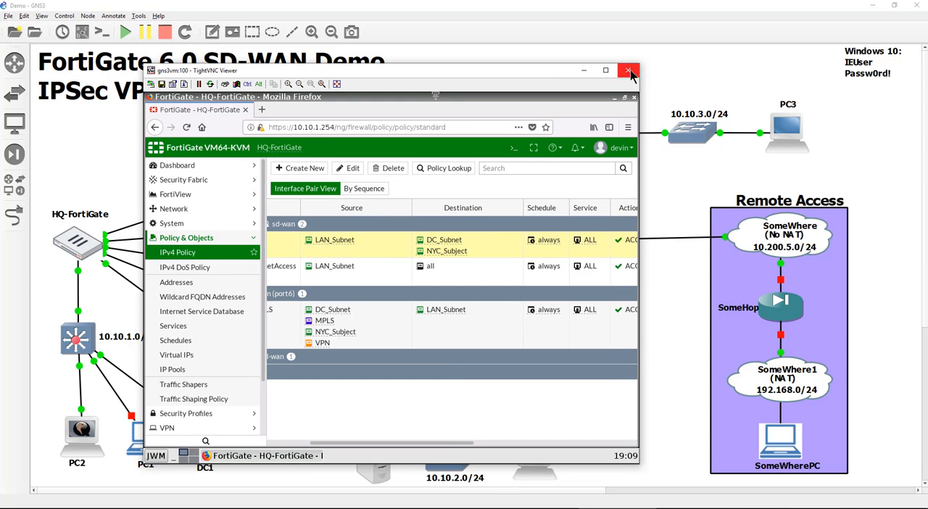
click(629, 71)
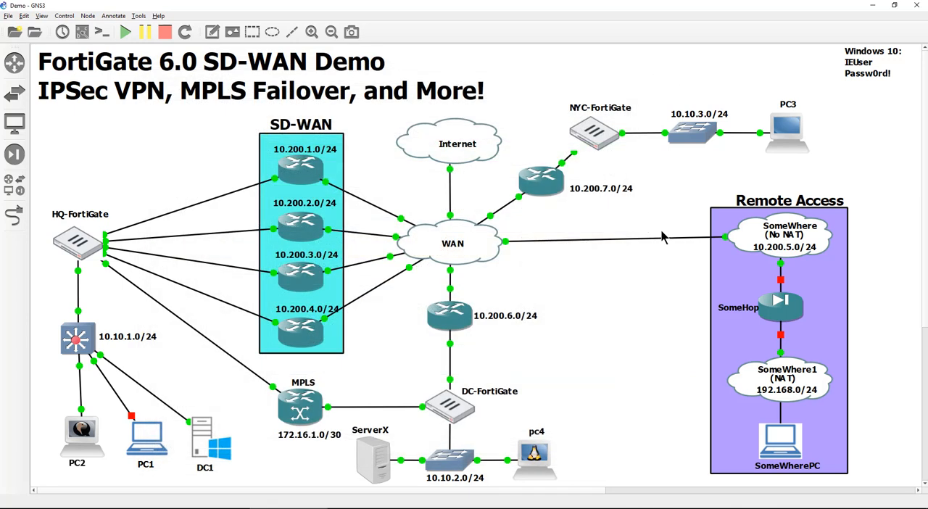